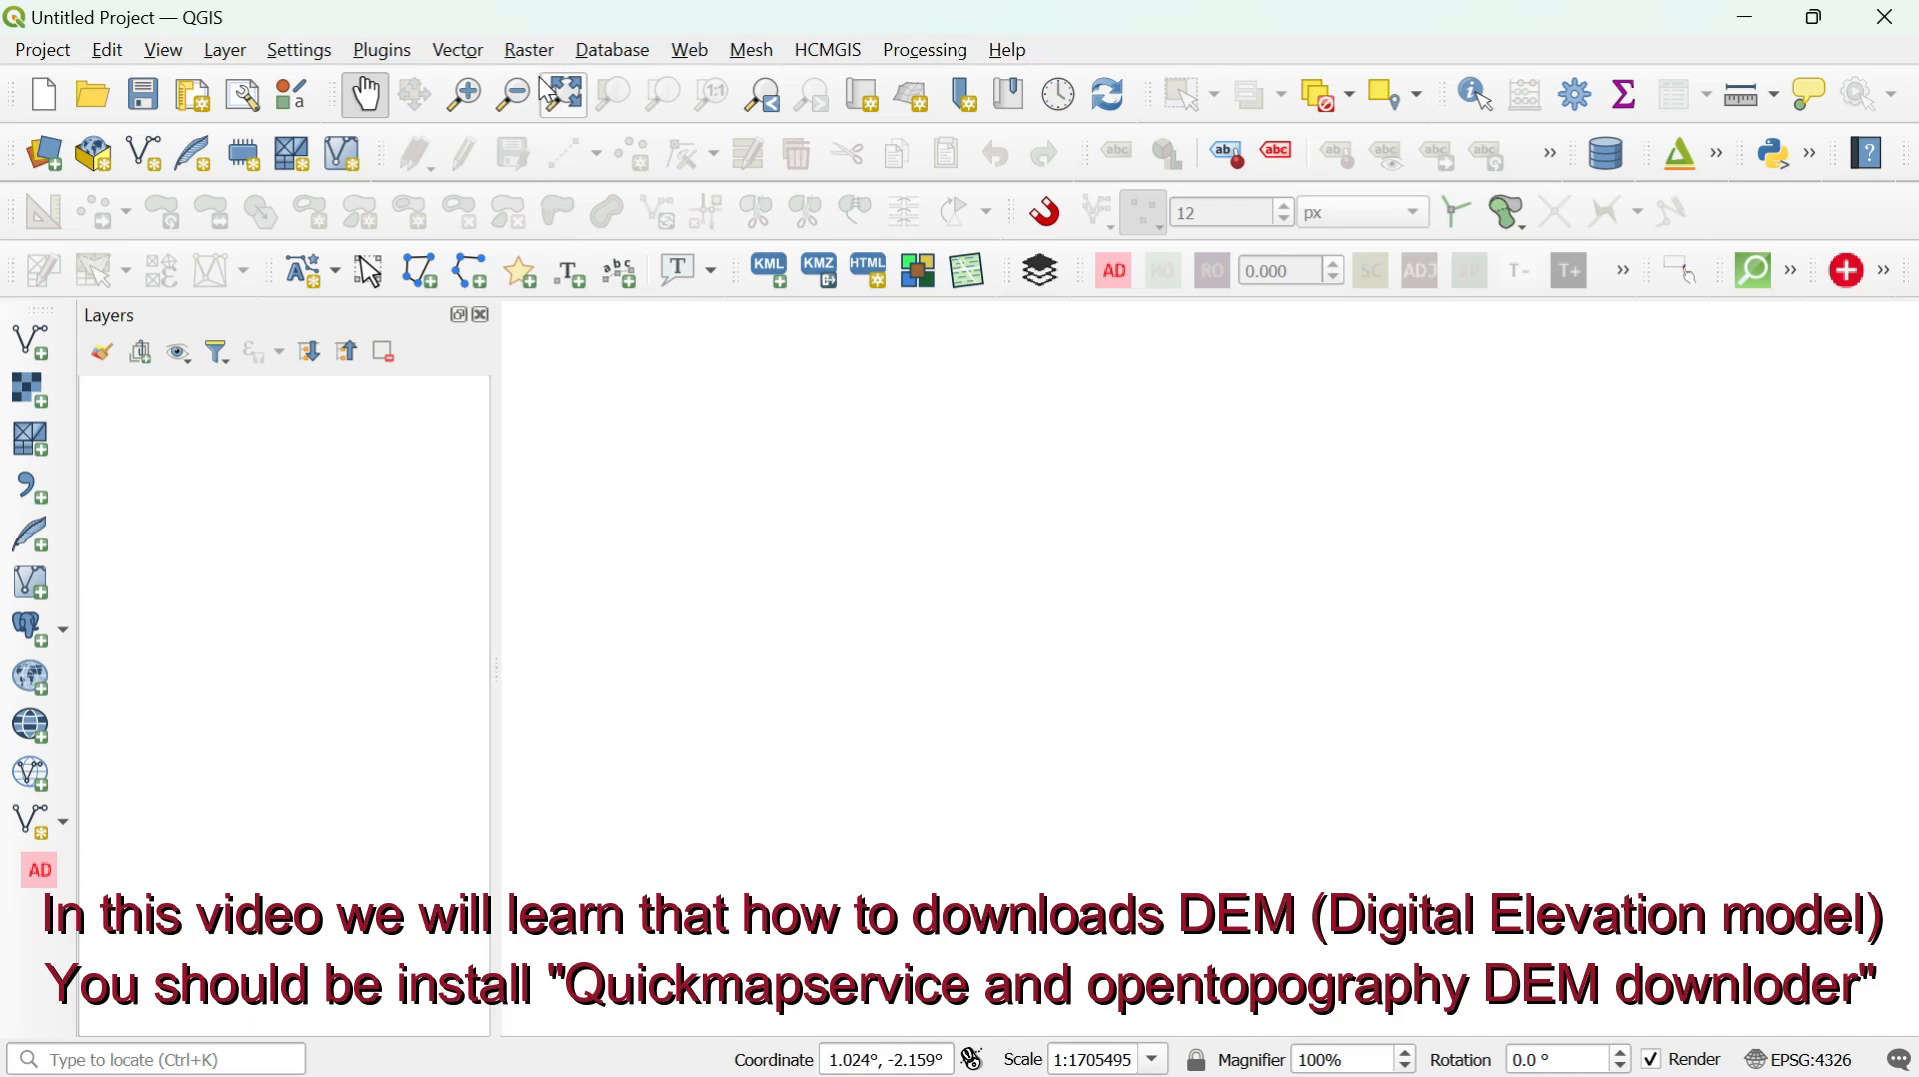
- Check that the QuickMapServices and OpenTopography DEM Downloader plugins are available, filtering the plugin list by "quick"
click(692, 47)
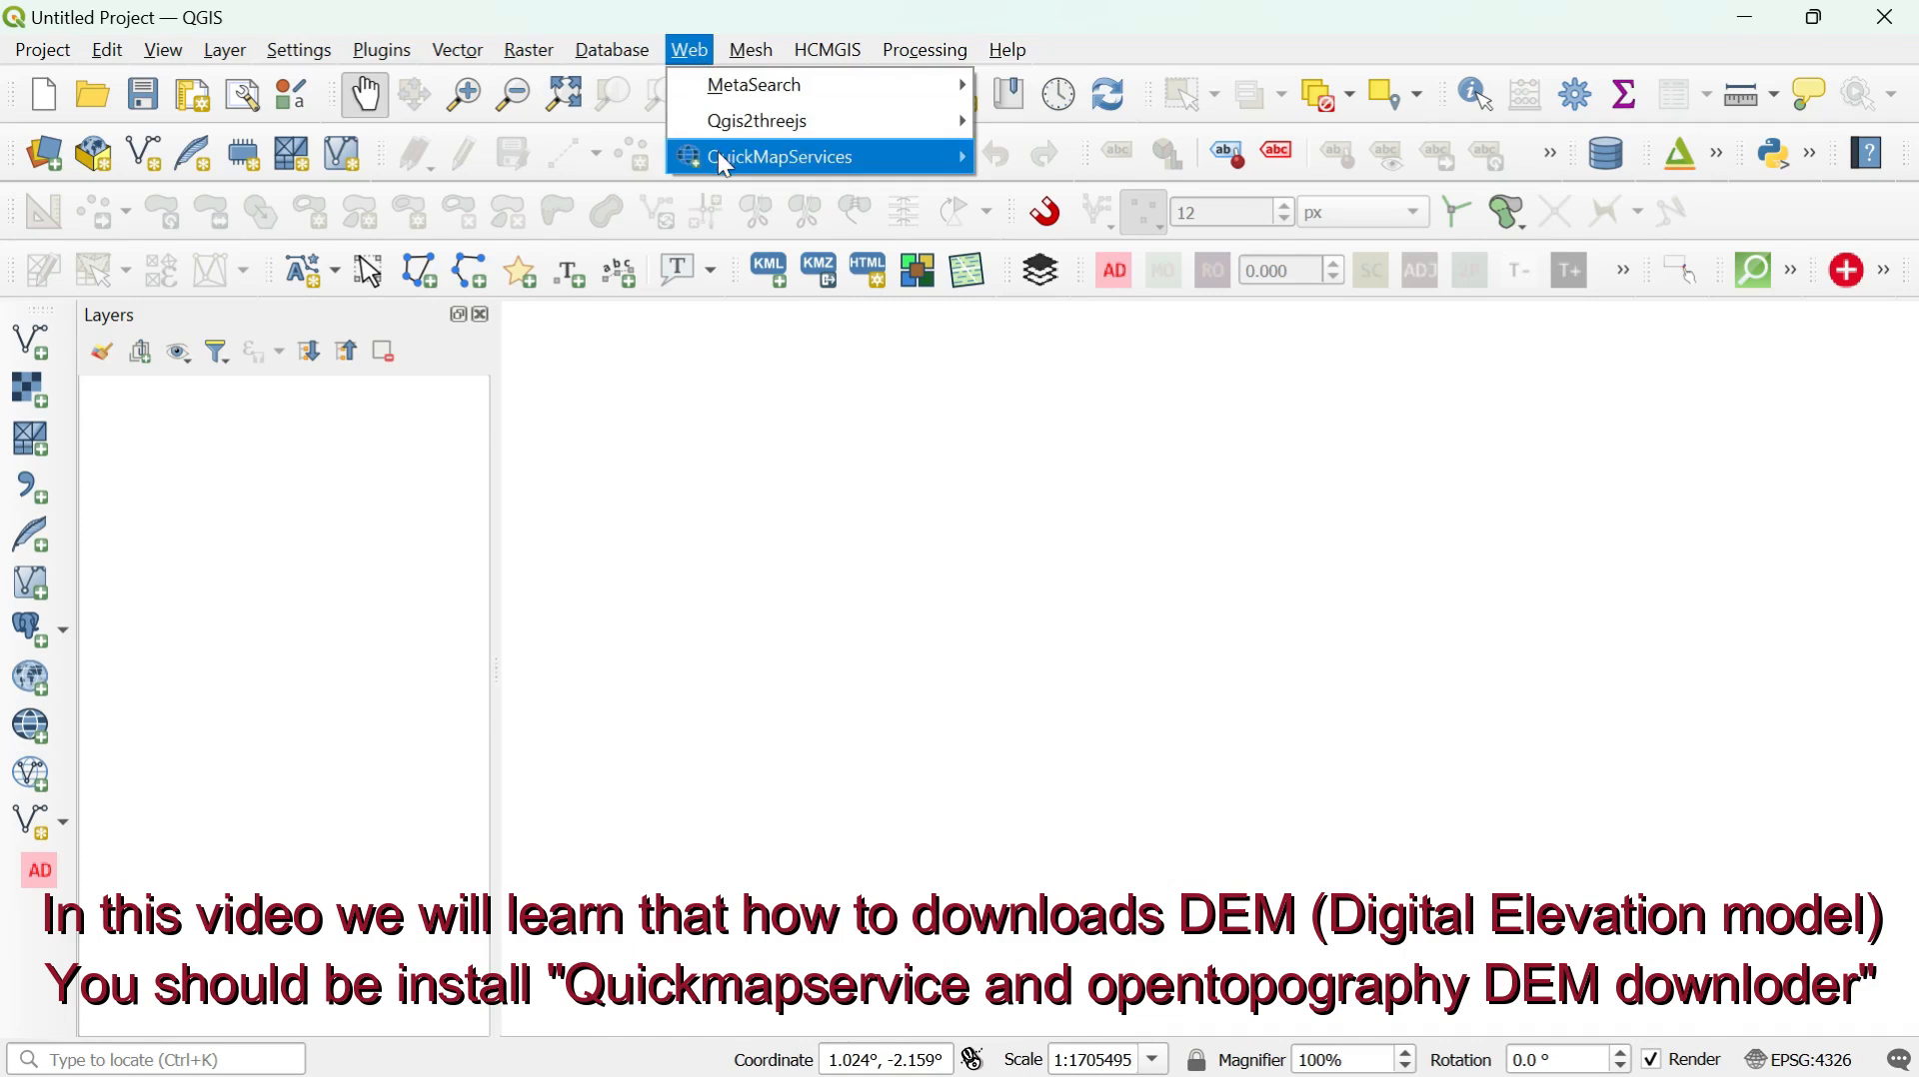
mouse_move(822, 170)
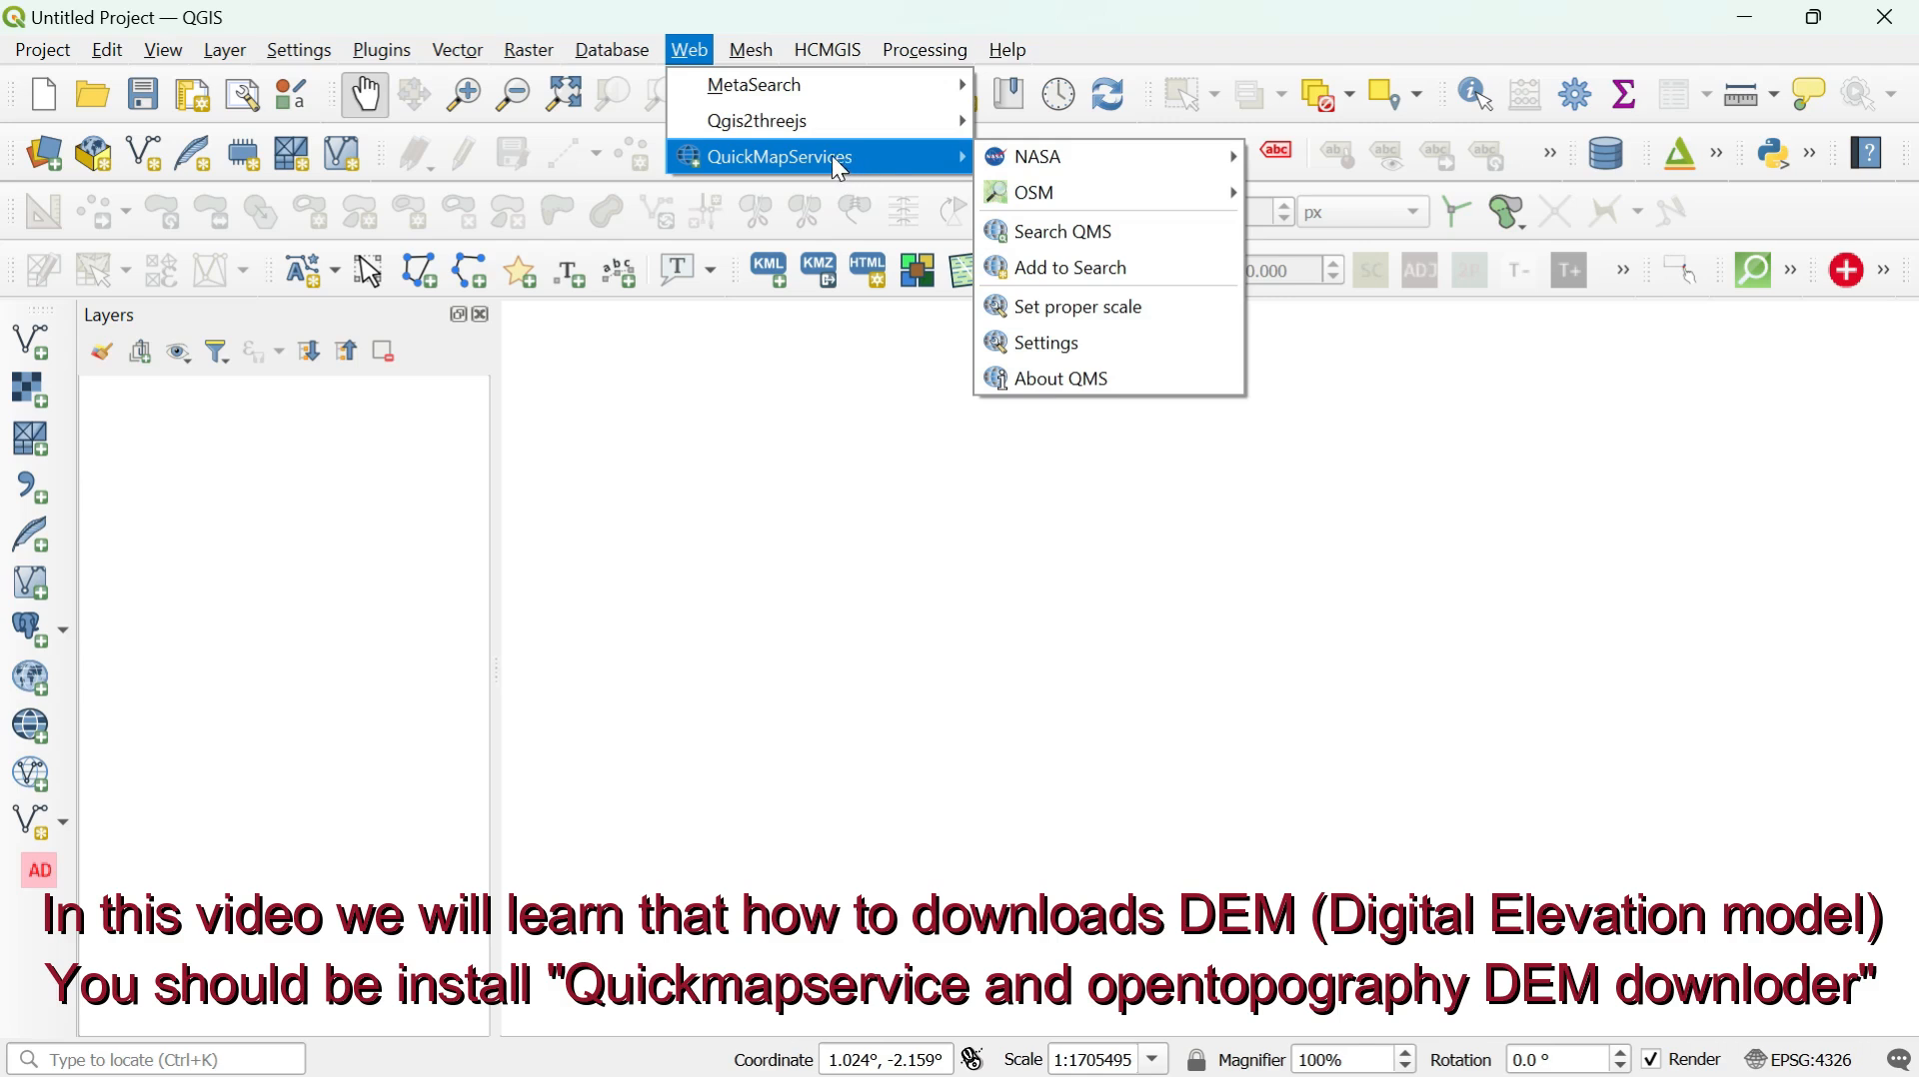
mouse_move(382, 50)
click(407, 92)
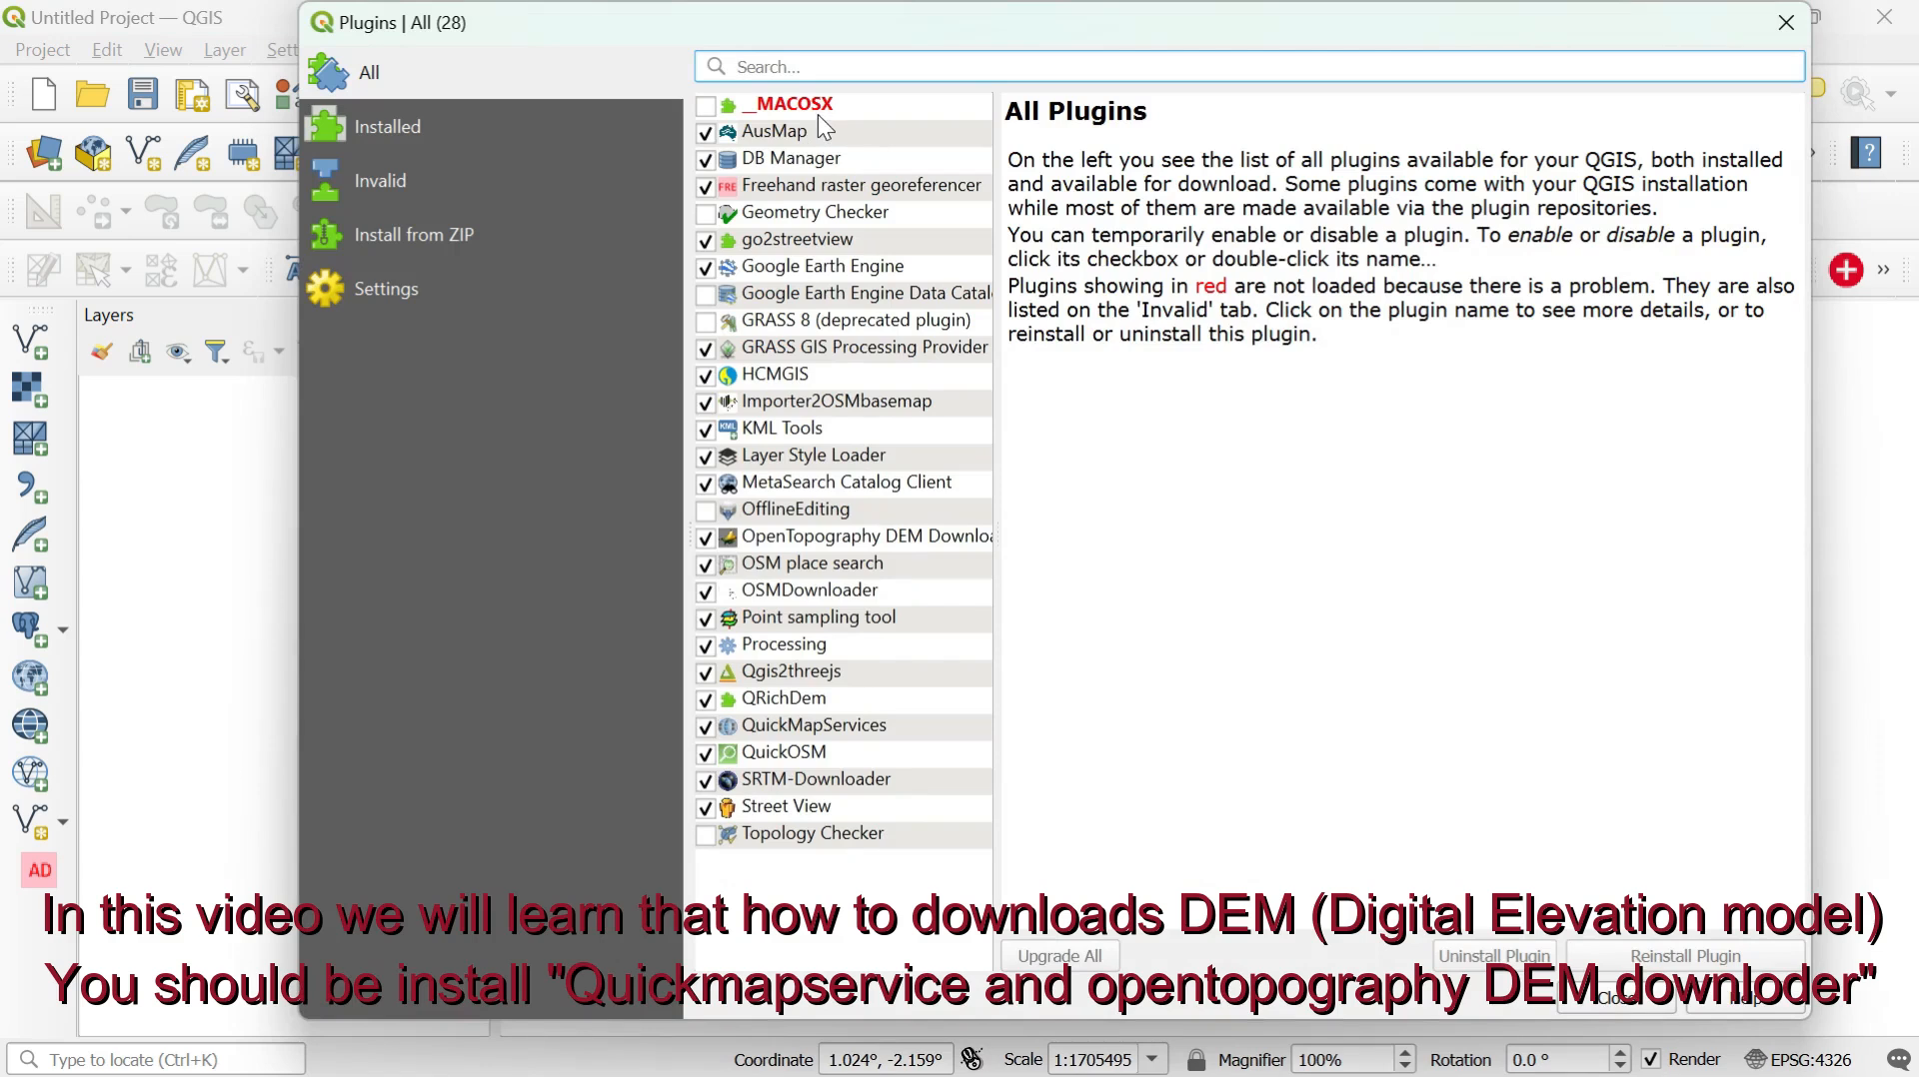
text(q)
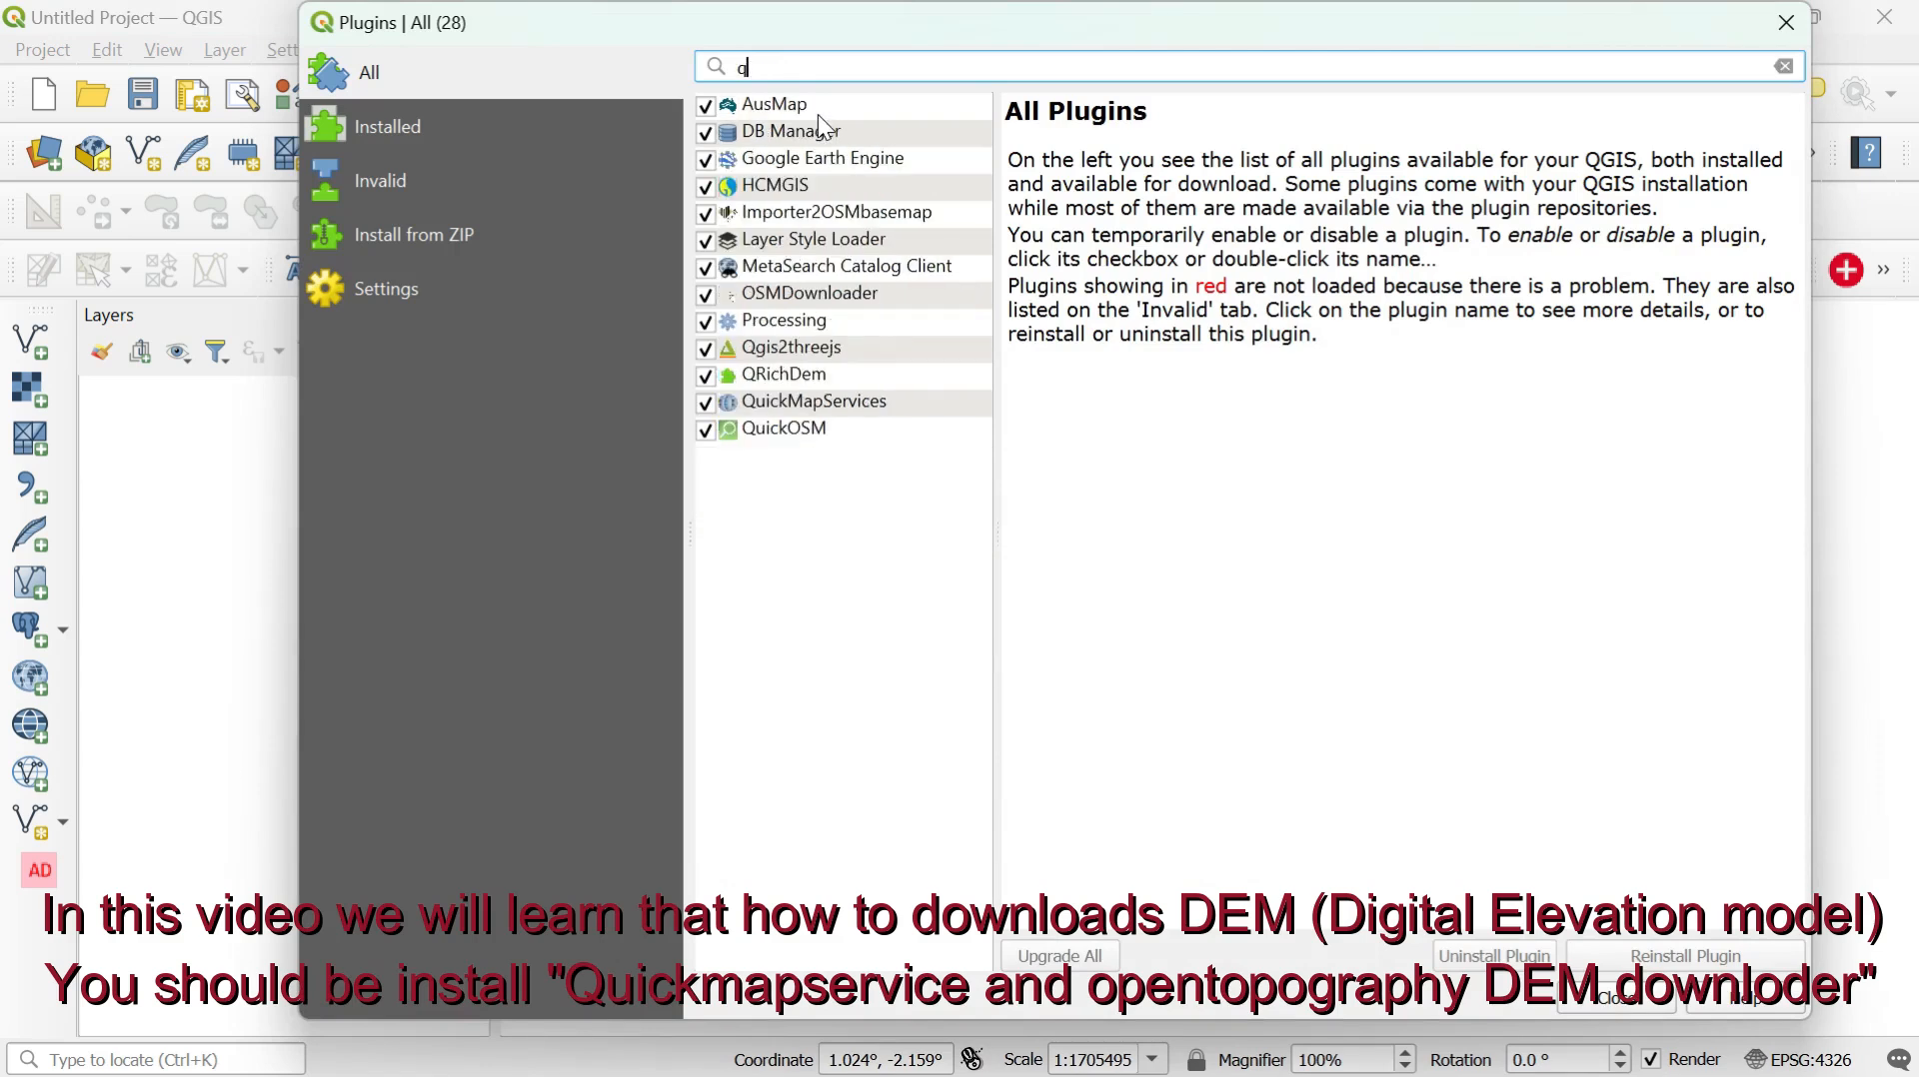
text(uick)
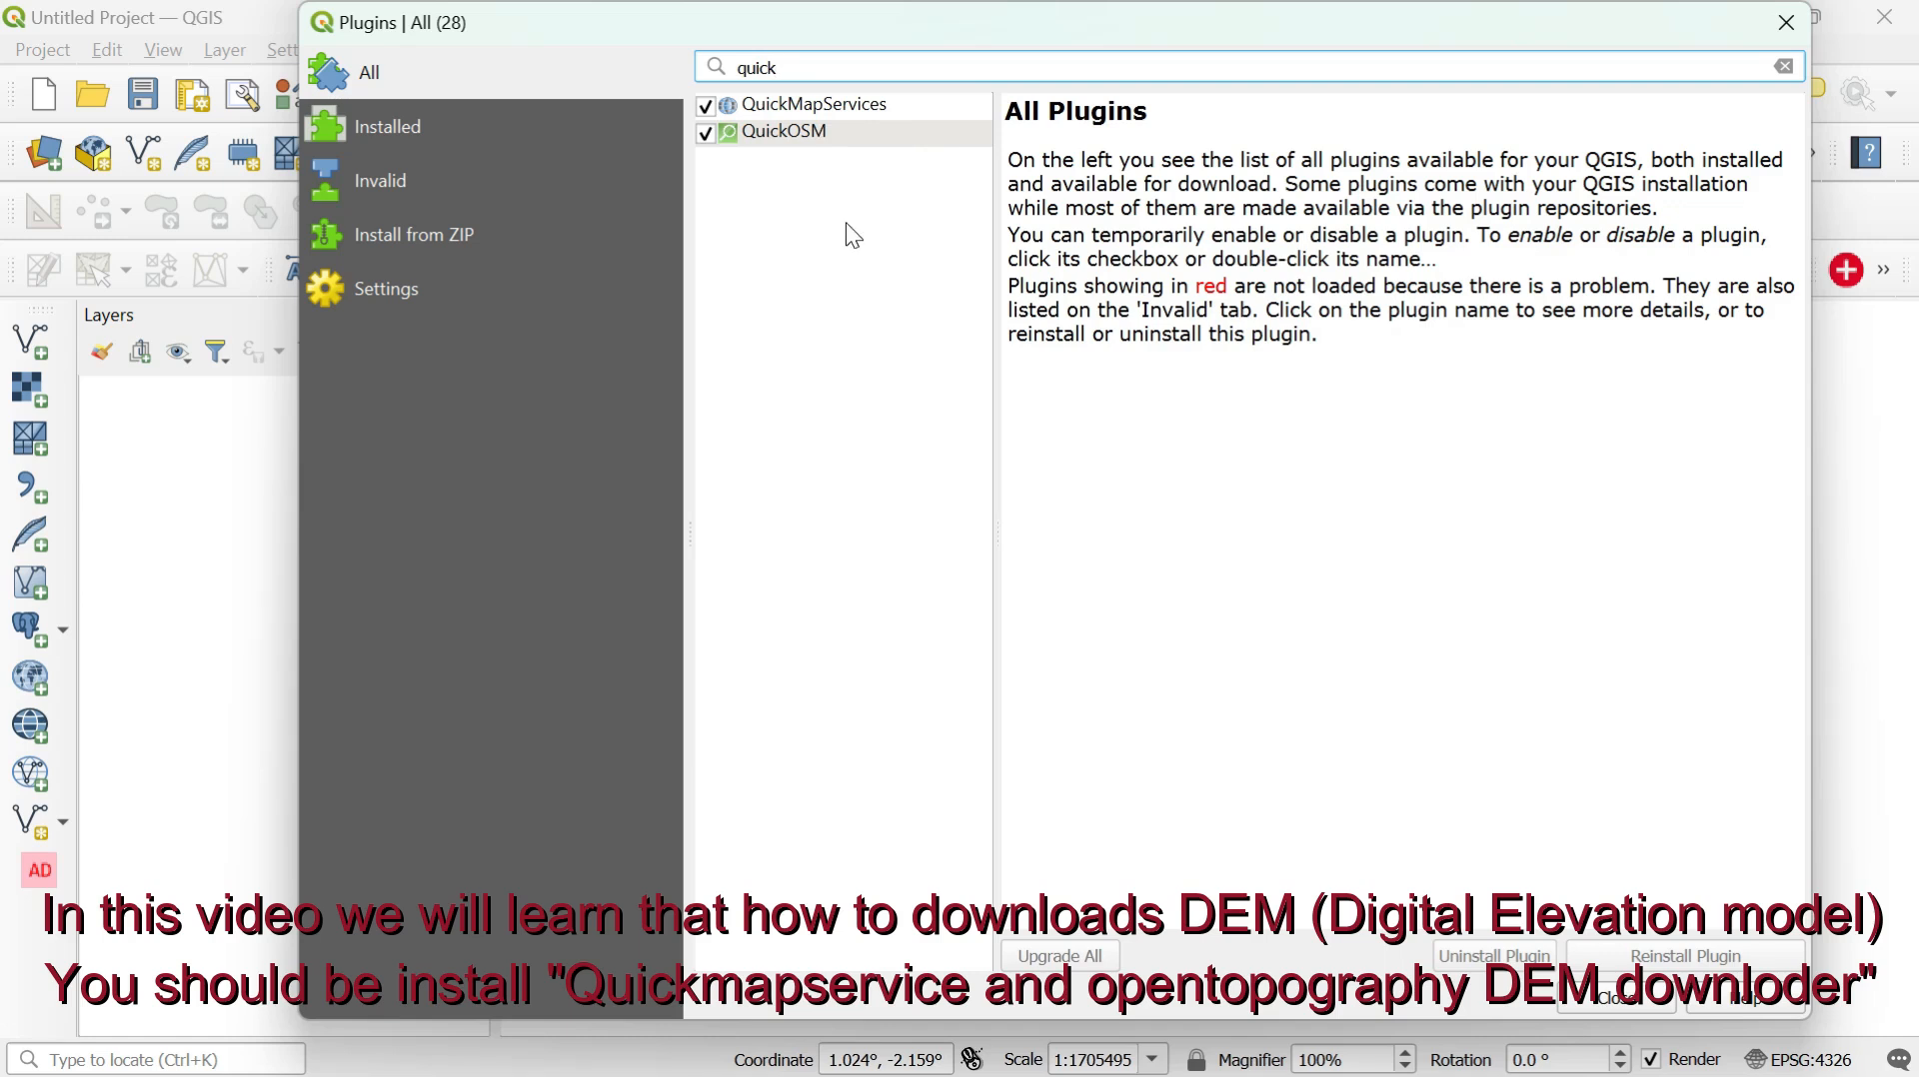
click(1786, 24)
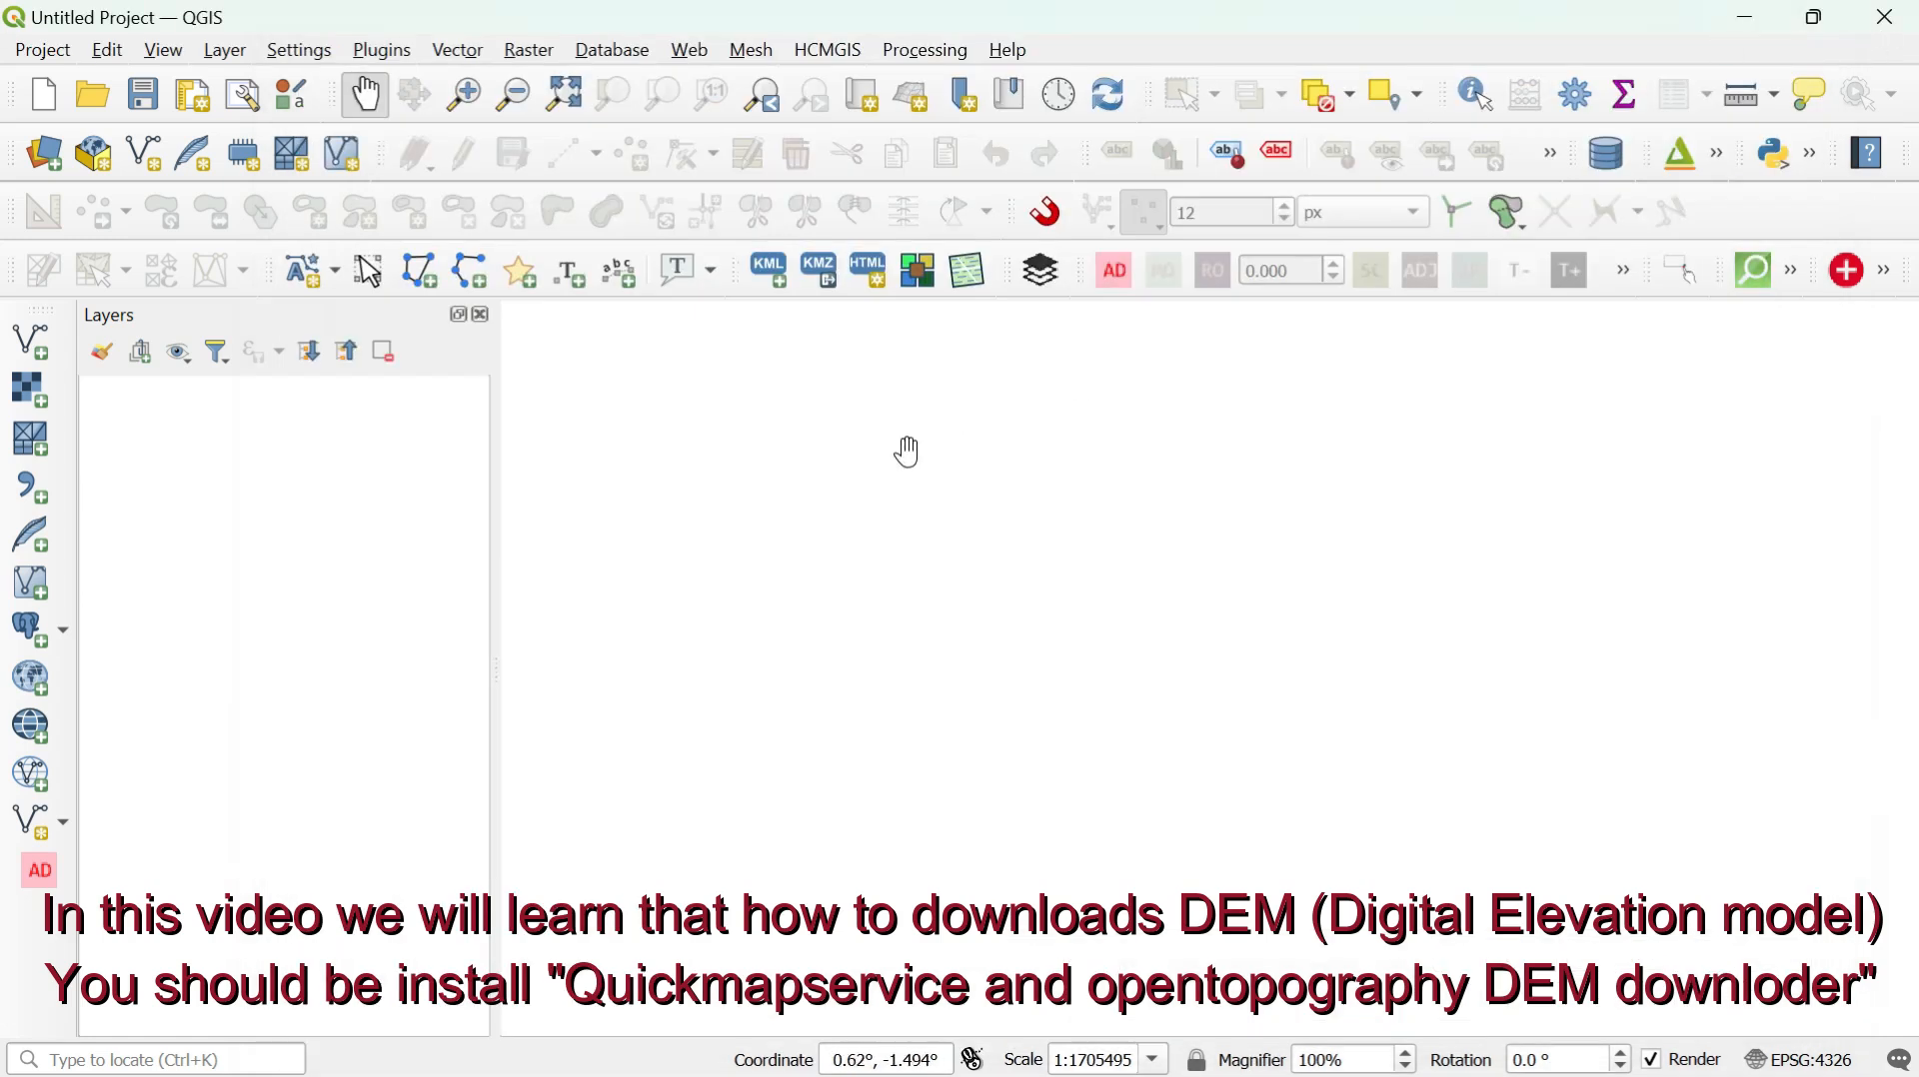
click(530, 50)
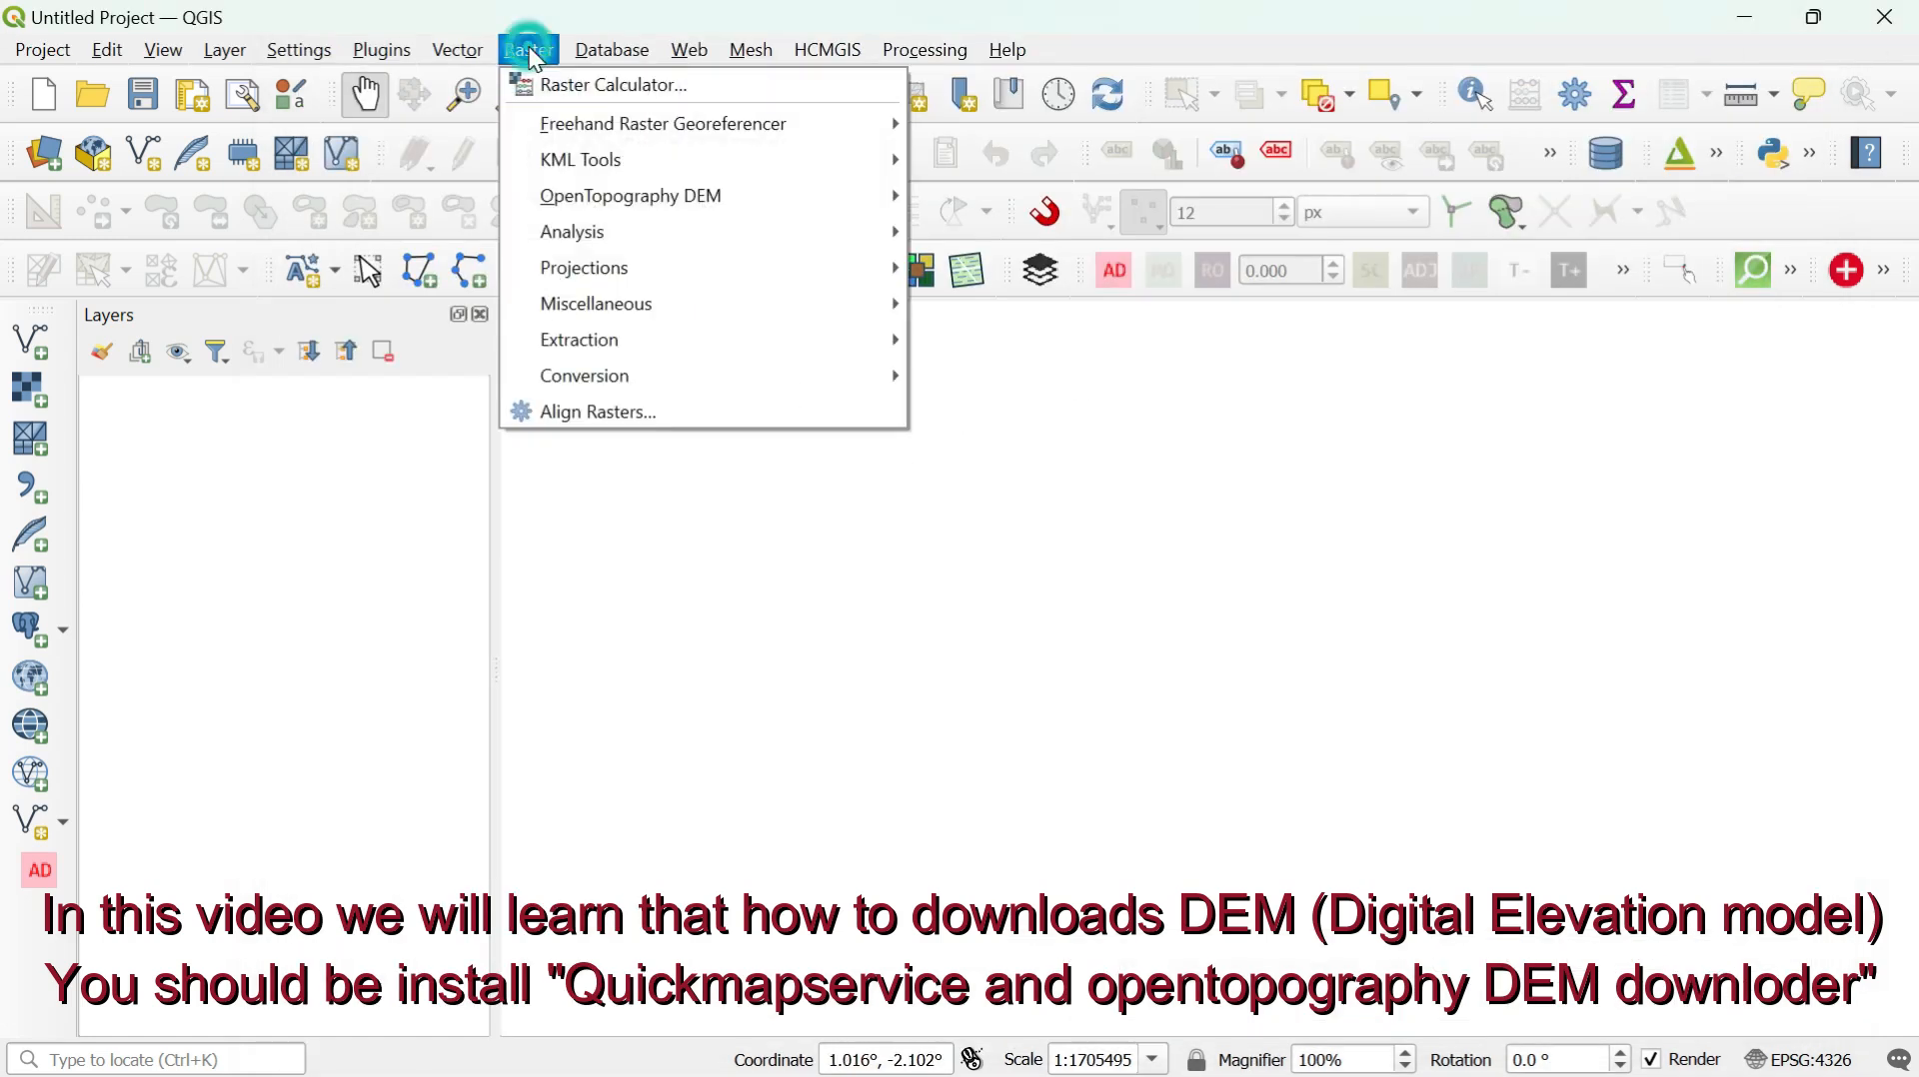
mouse_move(611, 210)
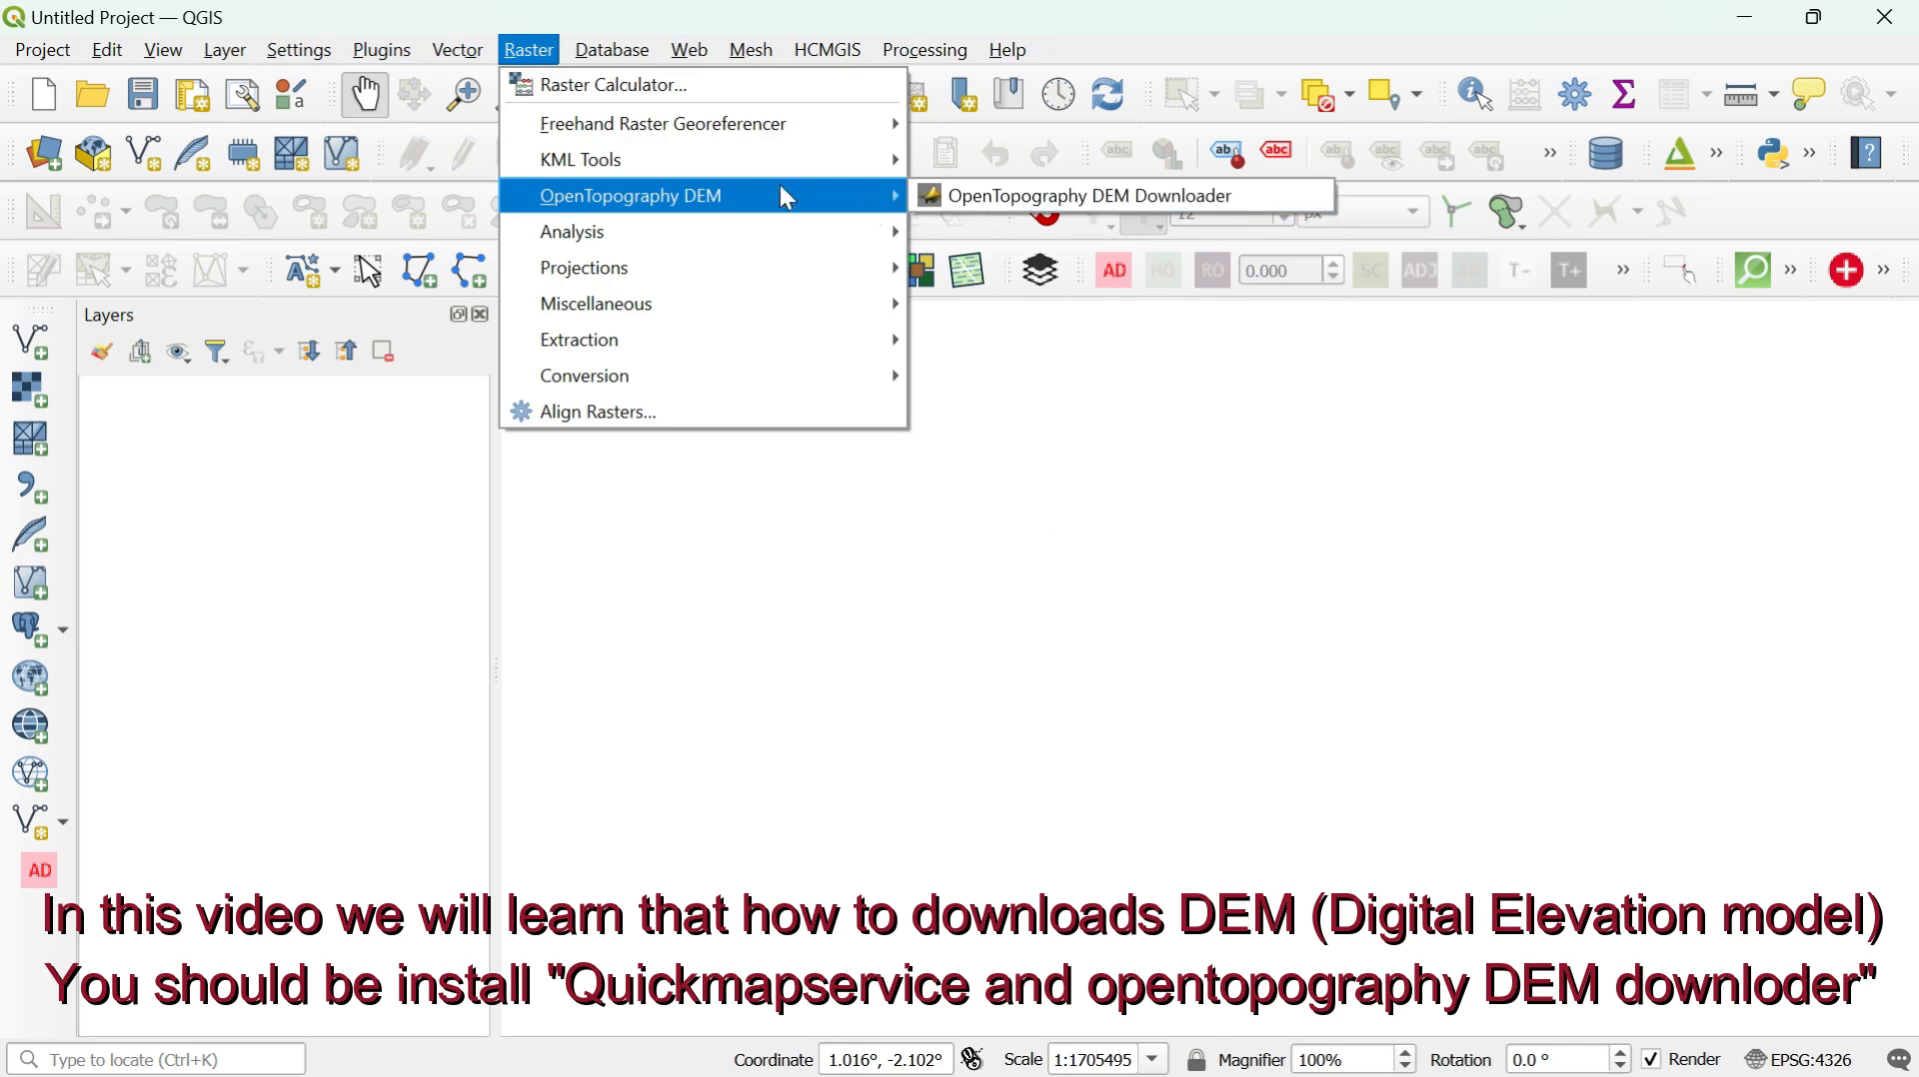
mouse_move(365, 45)
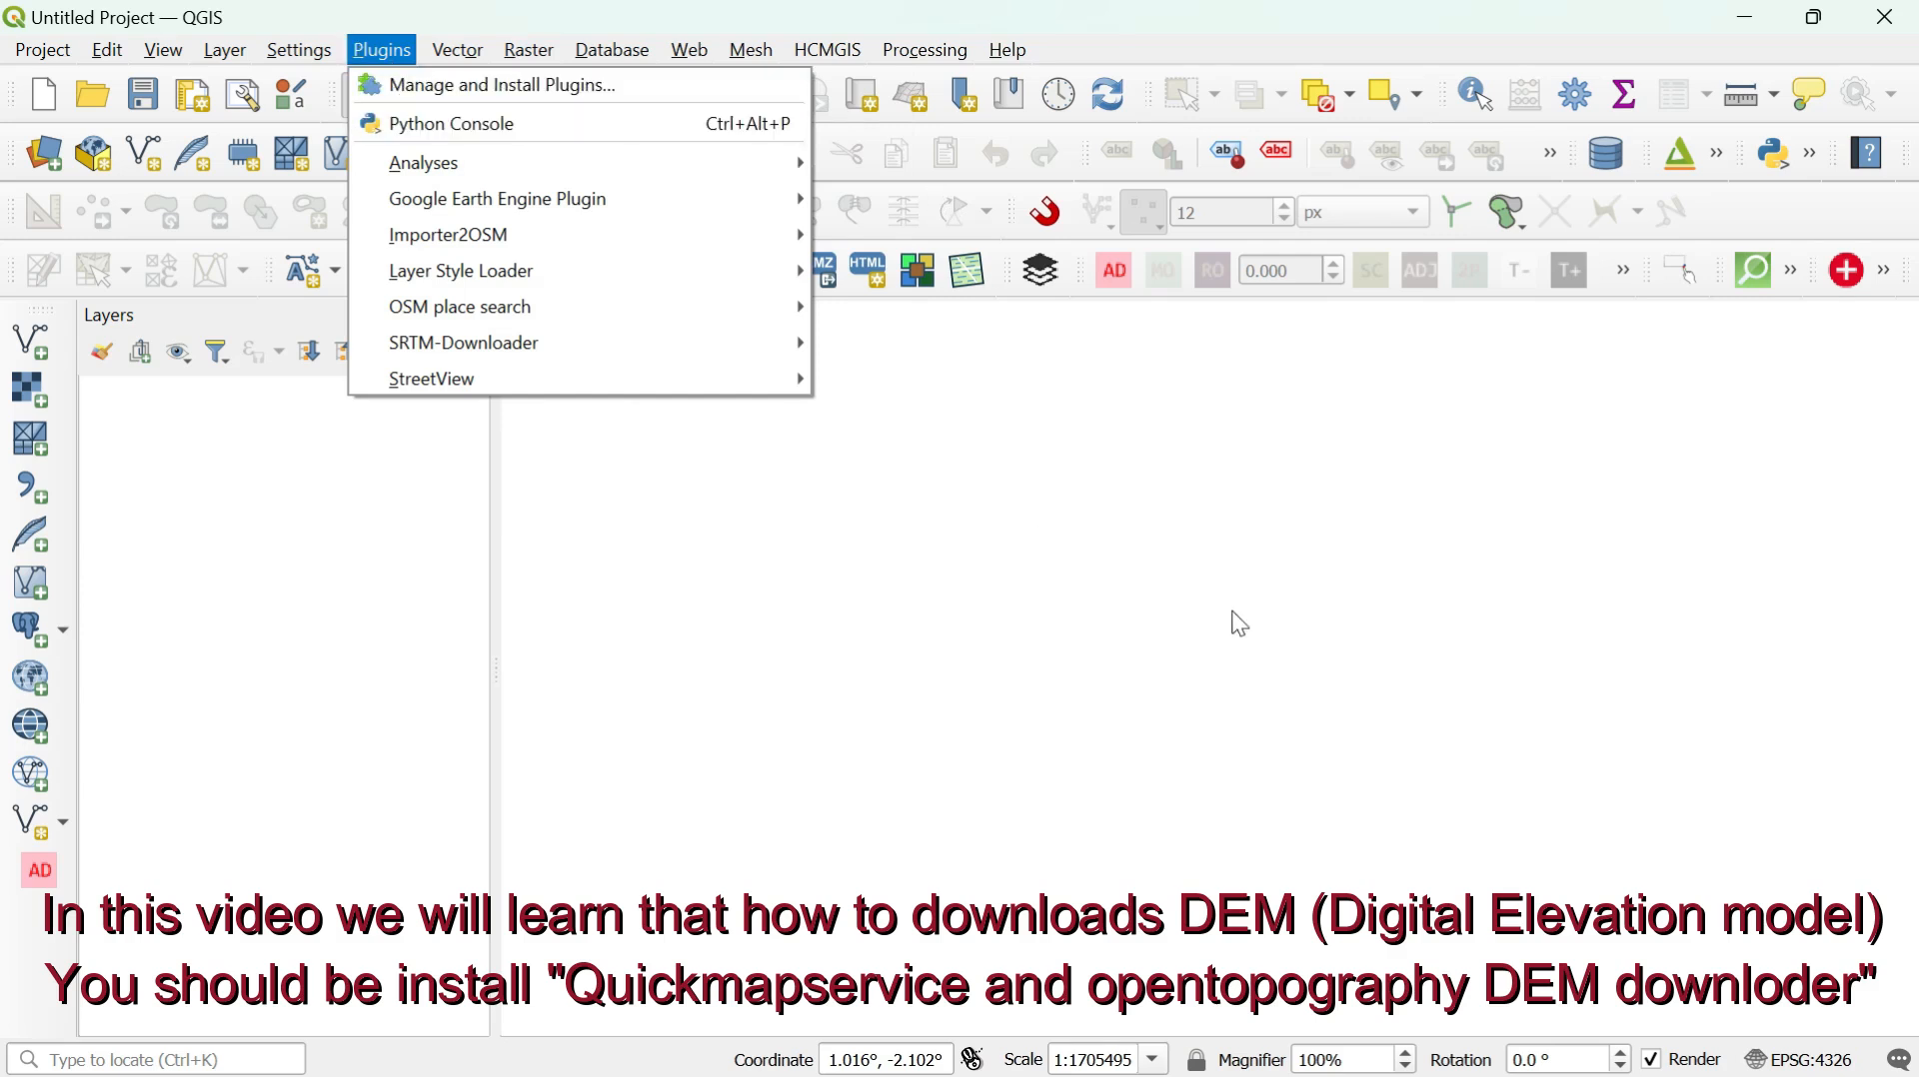
drag(1231, 612, 1223, 607)
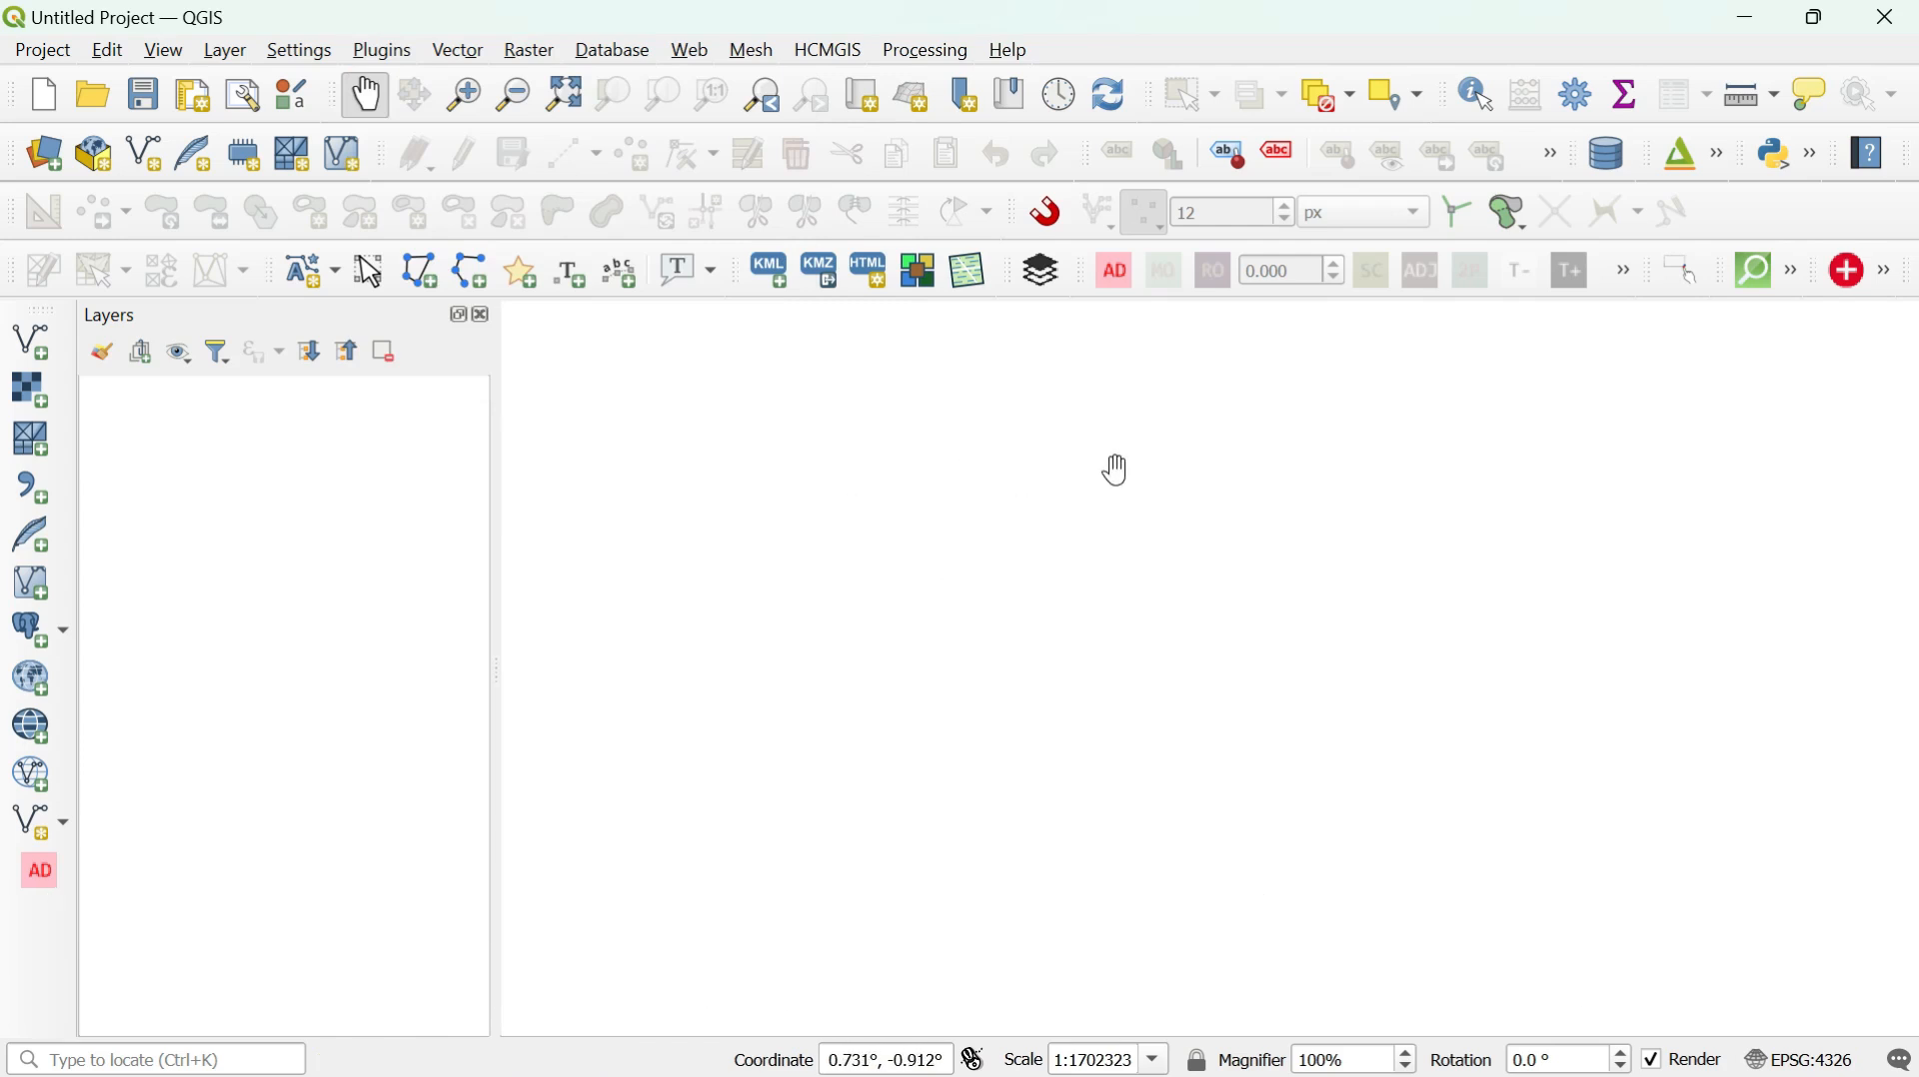
- Add the OSM Standard basemap from QuickMapServices to the project
click(699, 52)
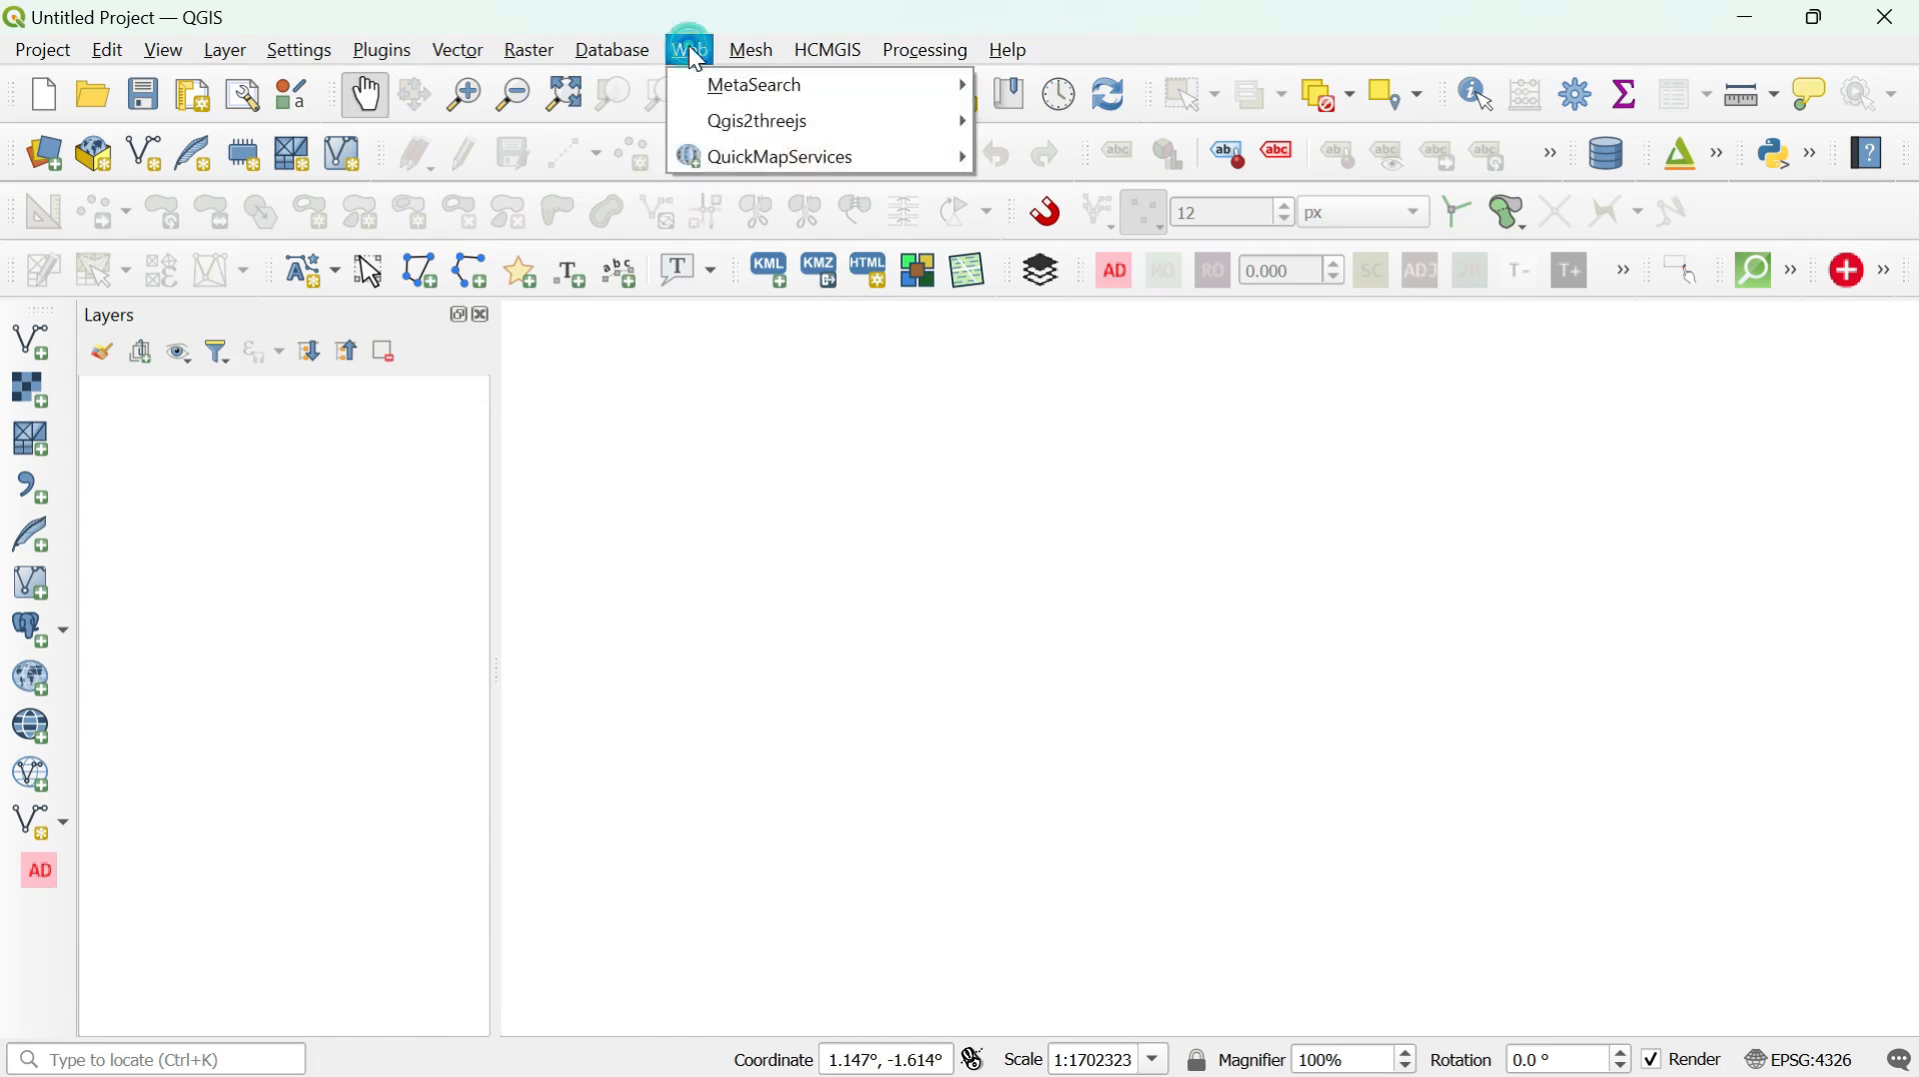
mouse_move(733, 159)
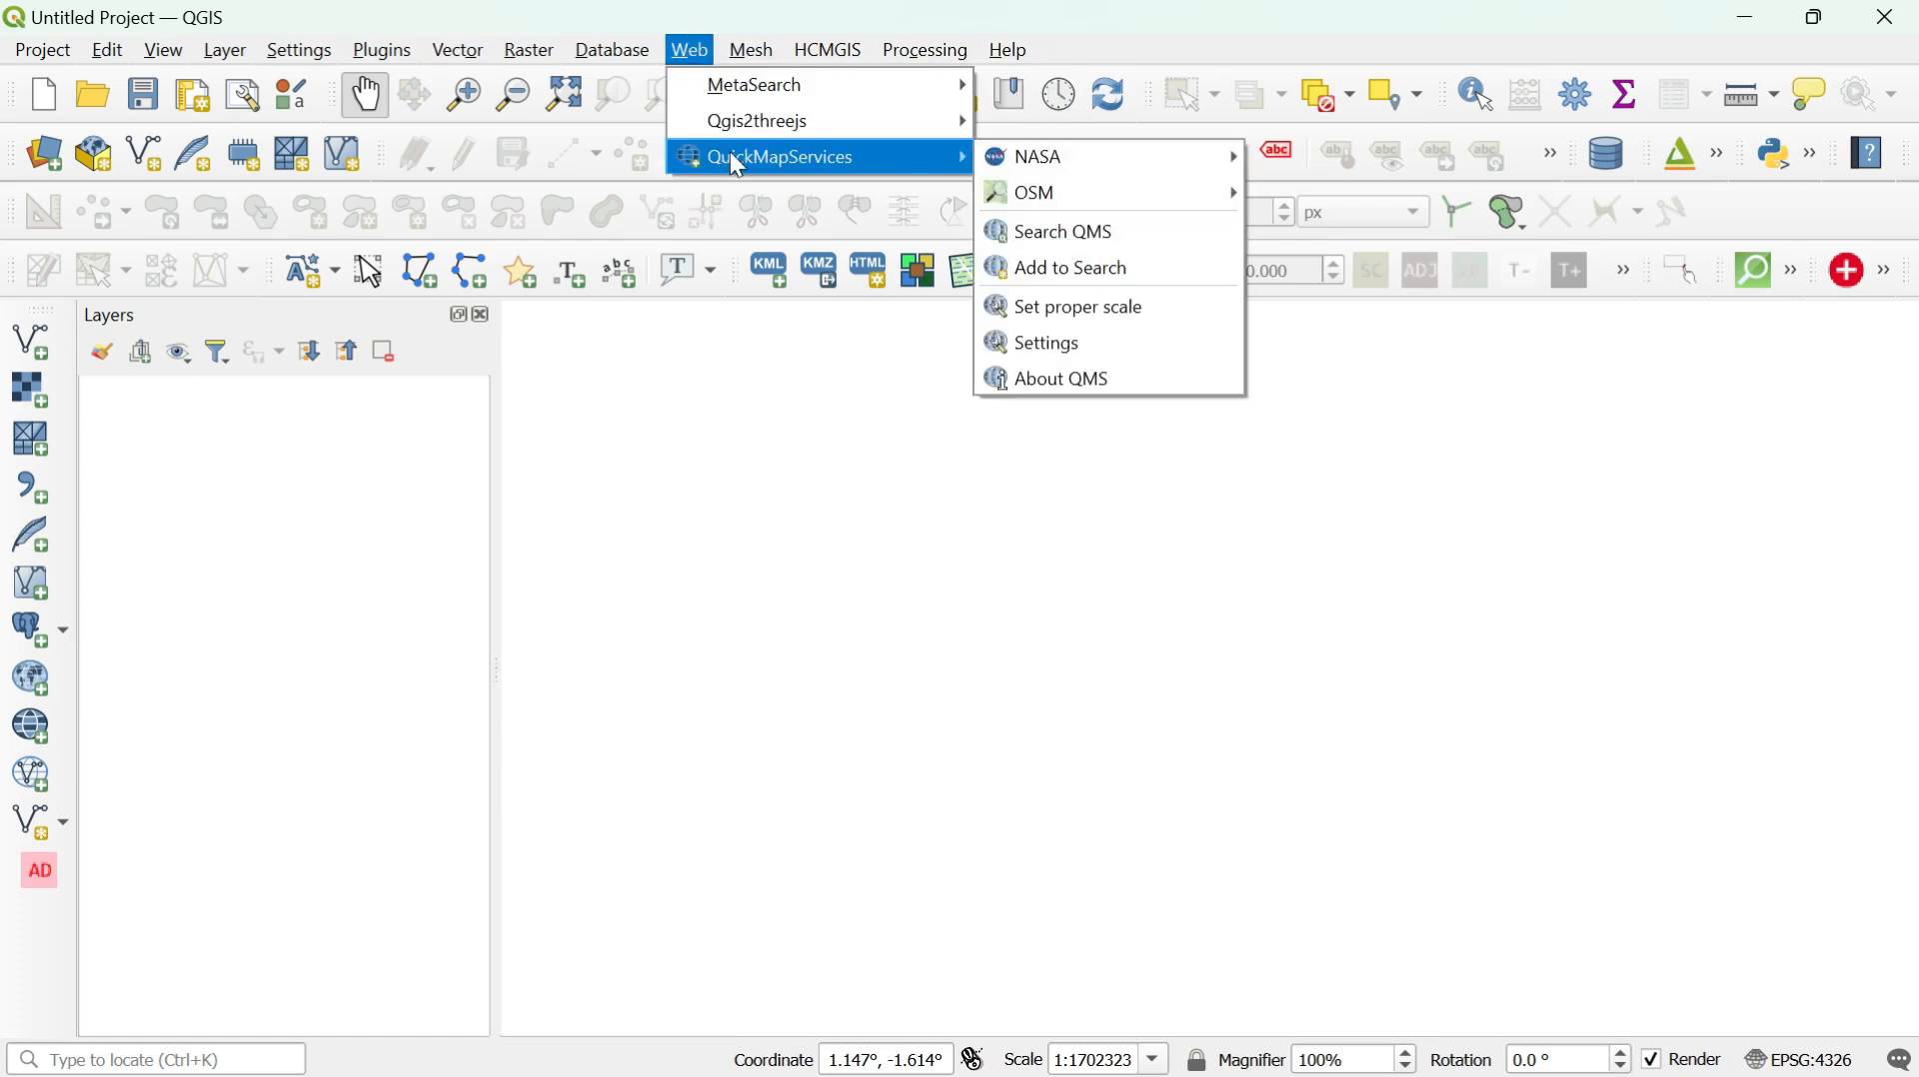
mouse_move(1047, 197)
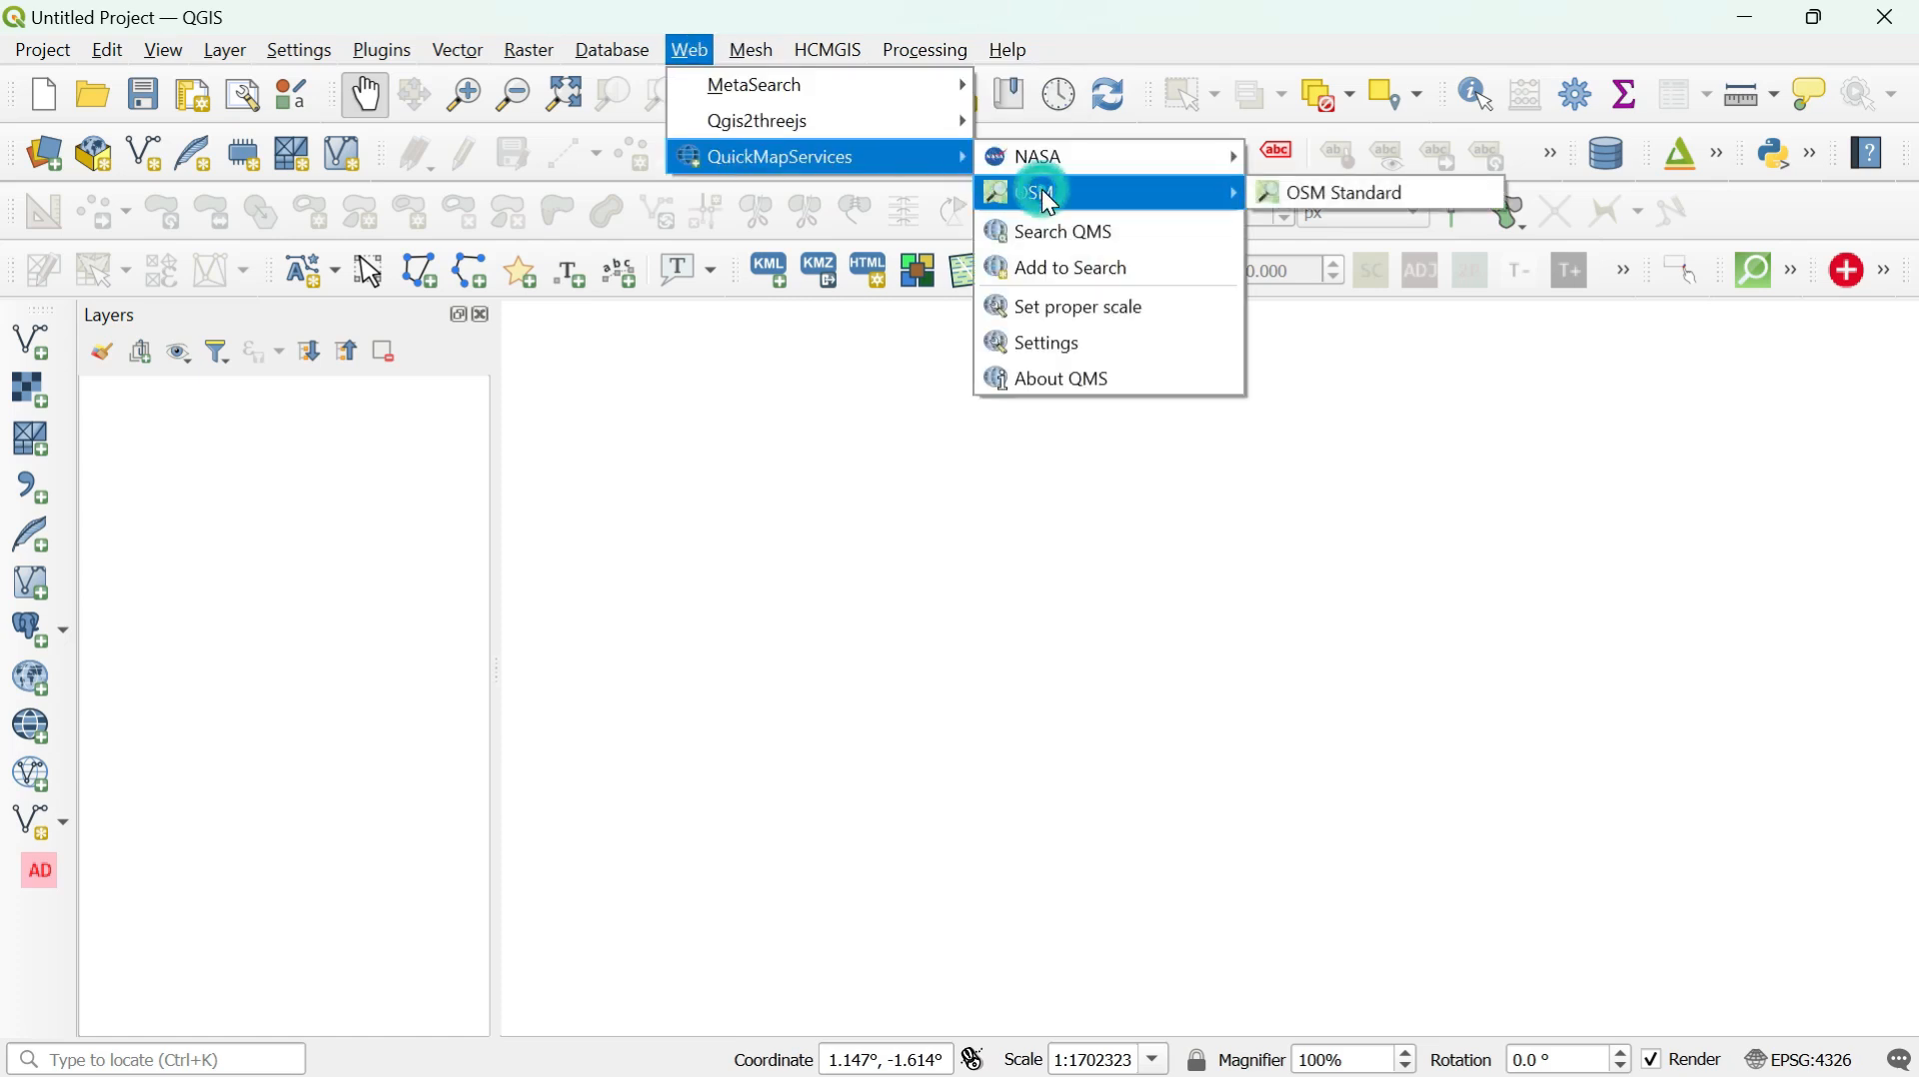
click(1352, 192)
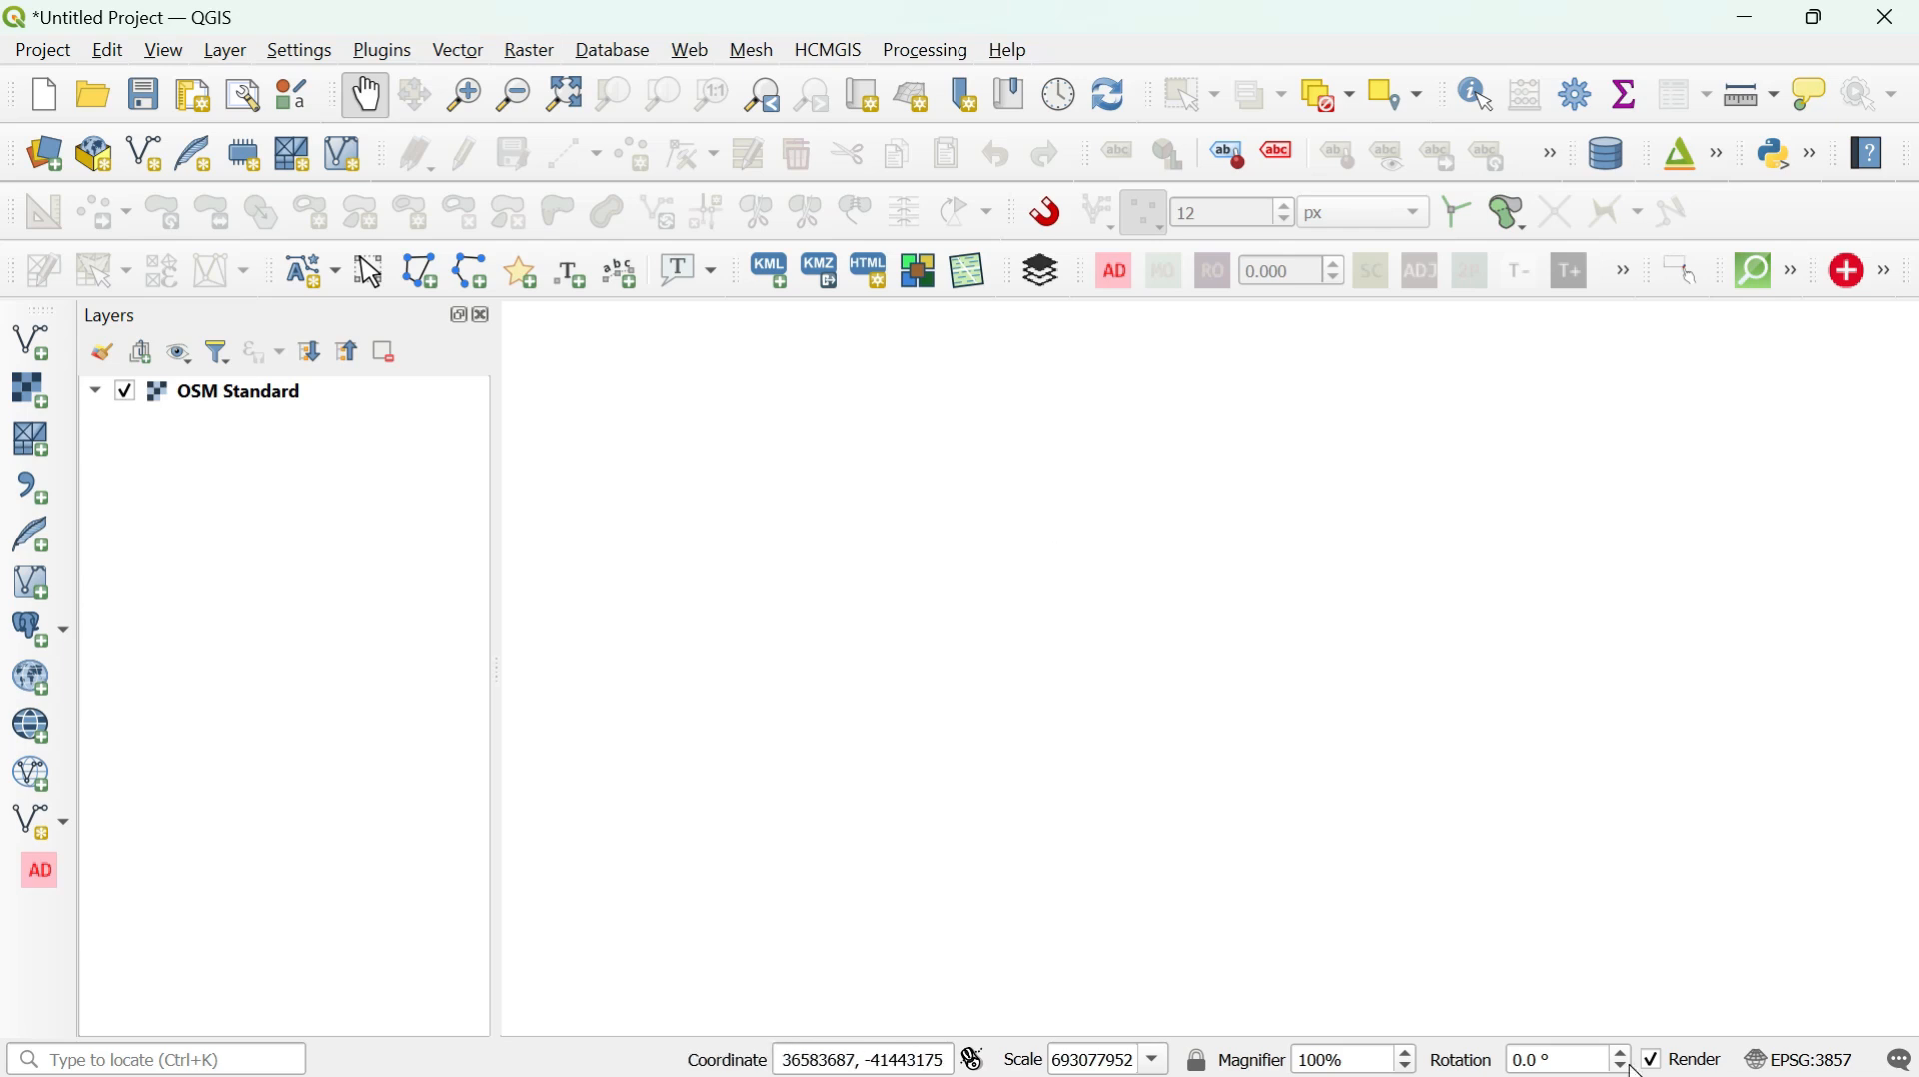
- Connect the computer to the internet through the Windows network settings so the OSM Standard basemap can load
key(super)
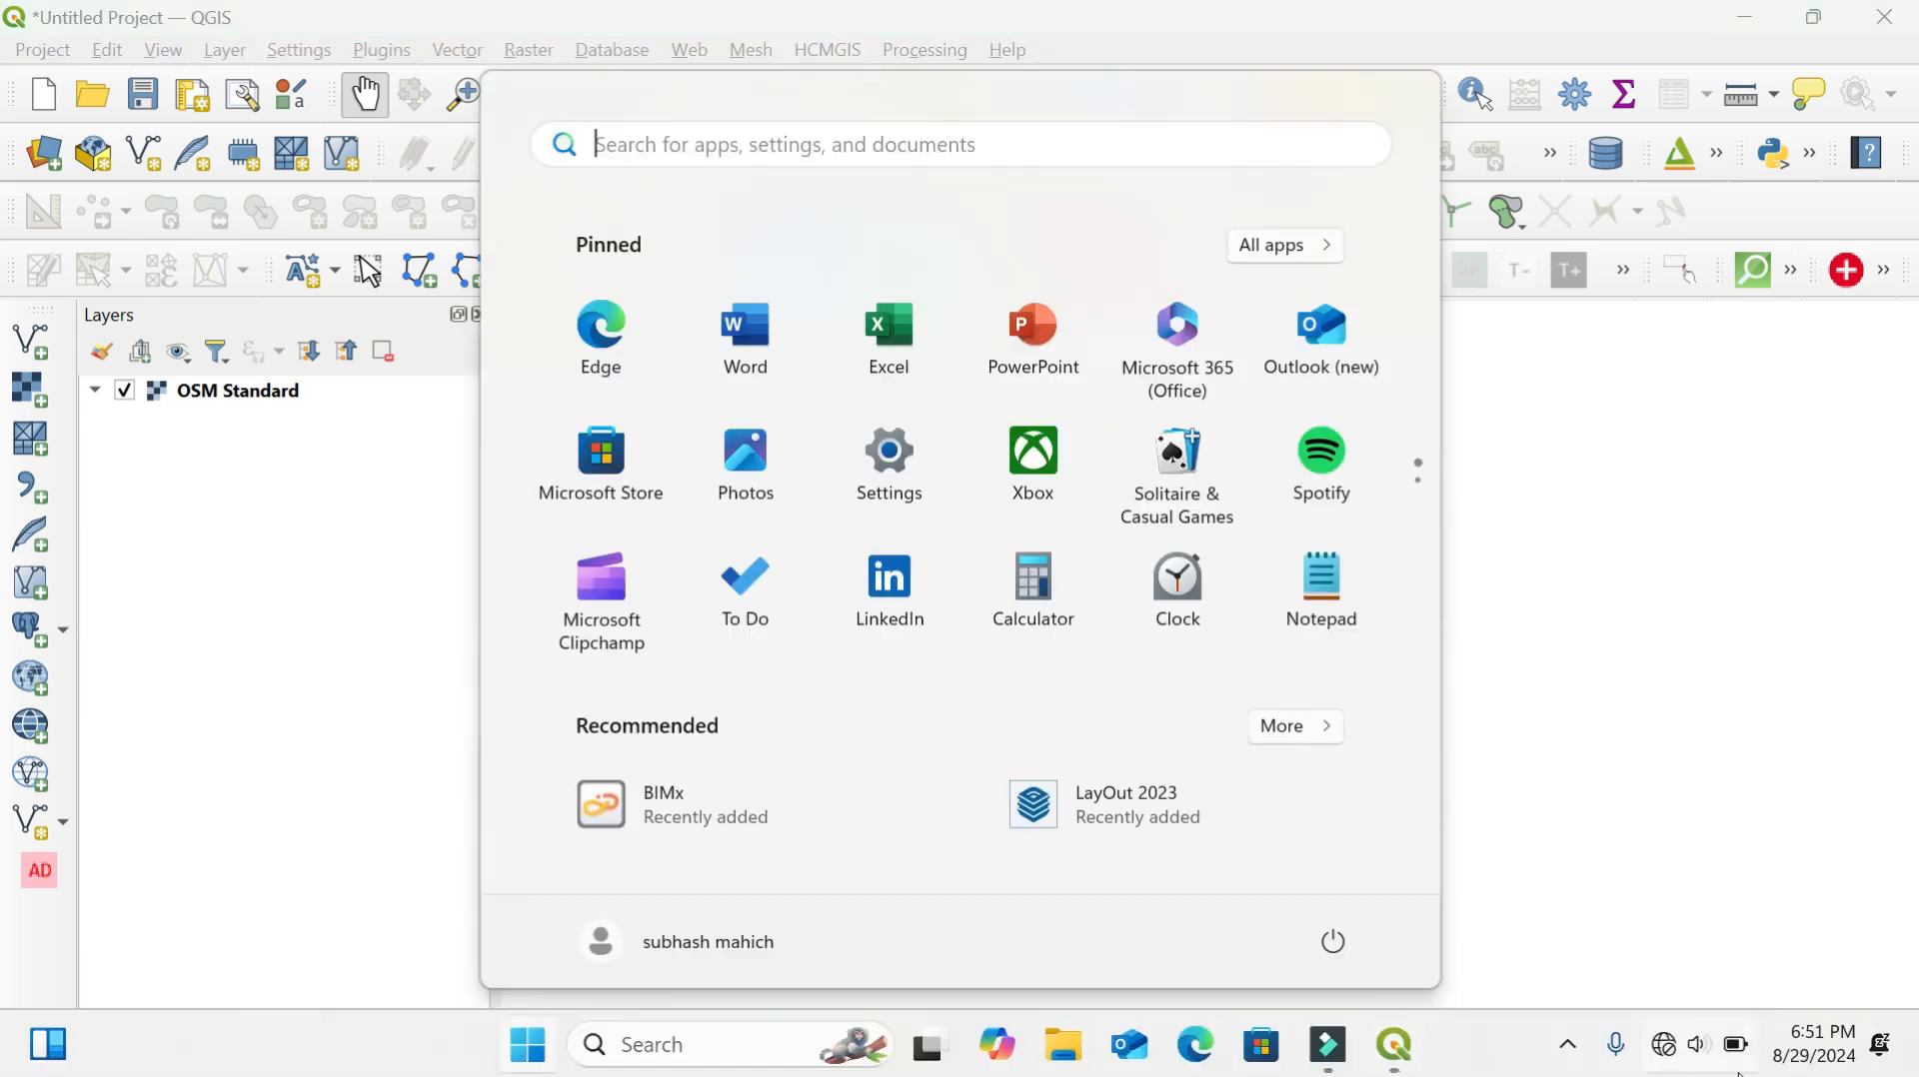
click(1679, 1046)
click(1520, 483)
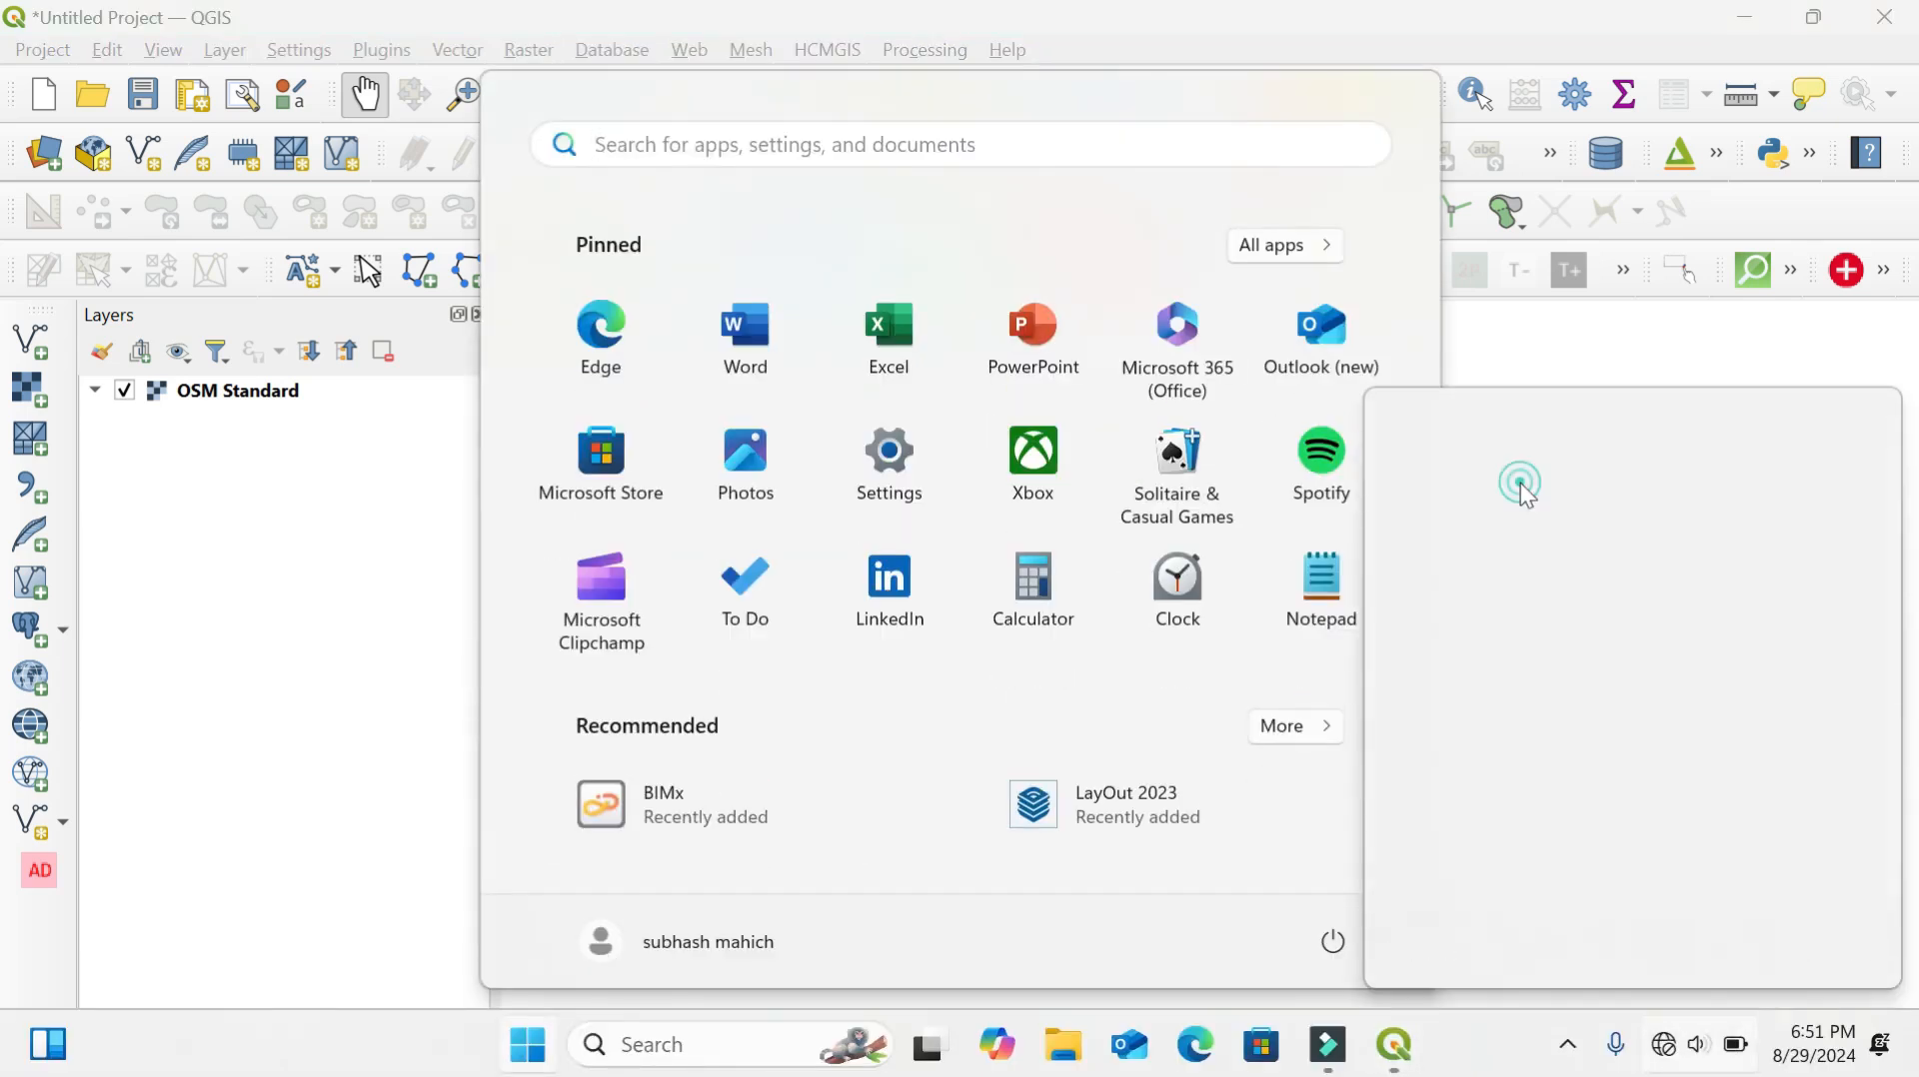
click(1529, 573)
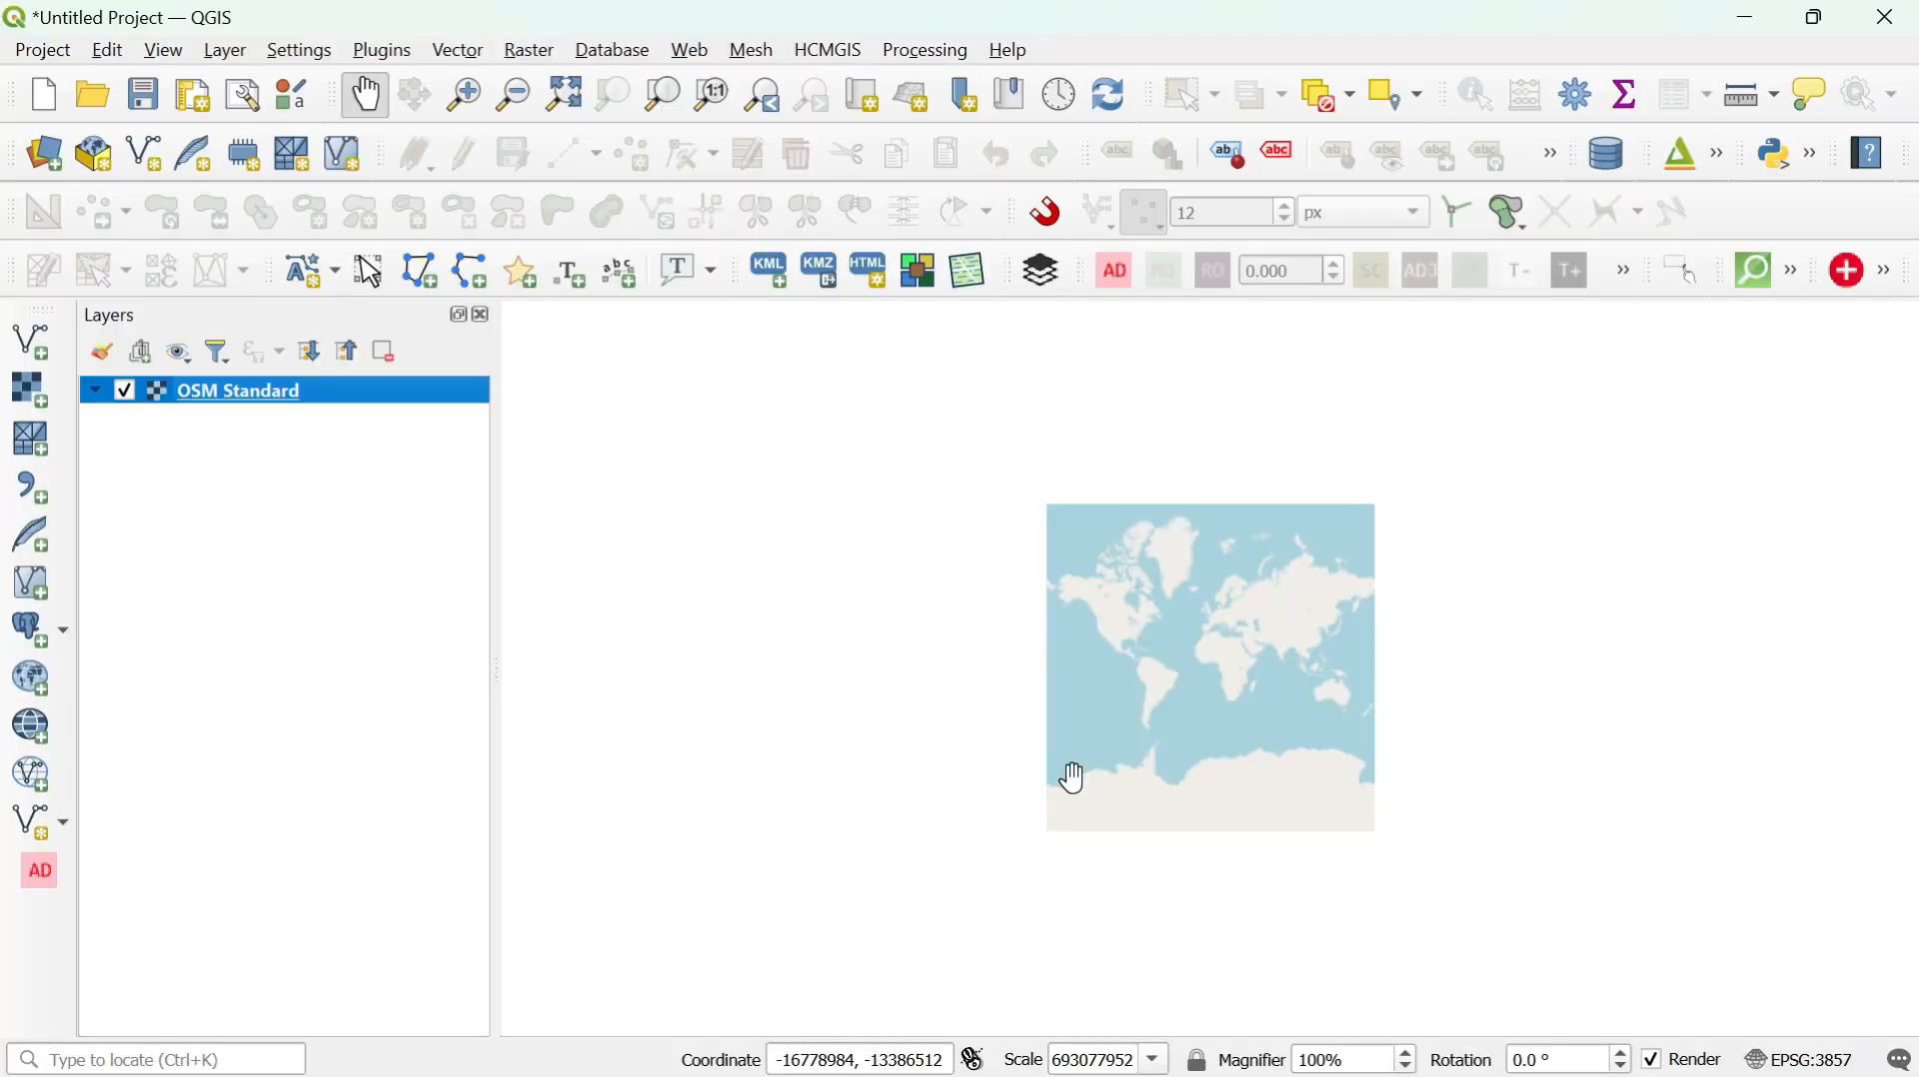
- Examine the OSM Standard basemap from the world extent through Africa to India
scroll(1250, 698, up, 1)
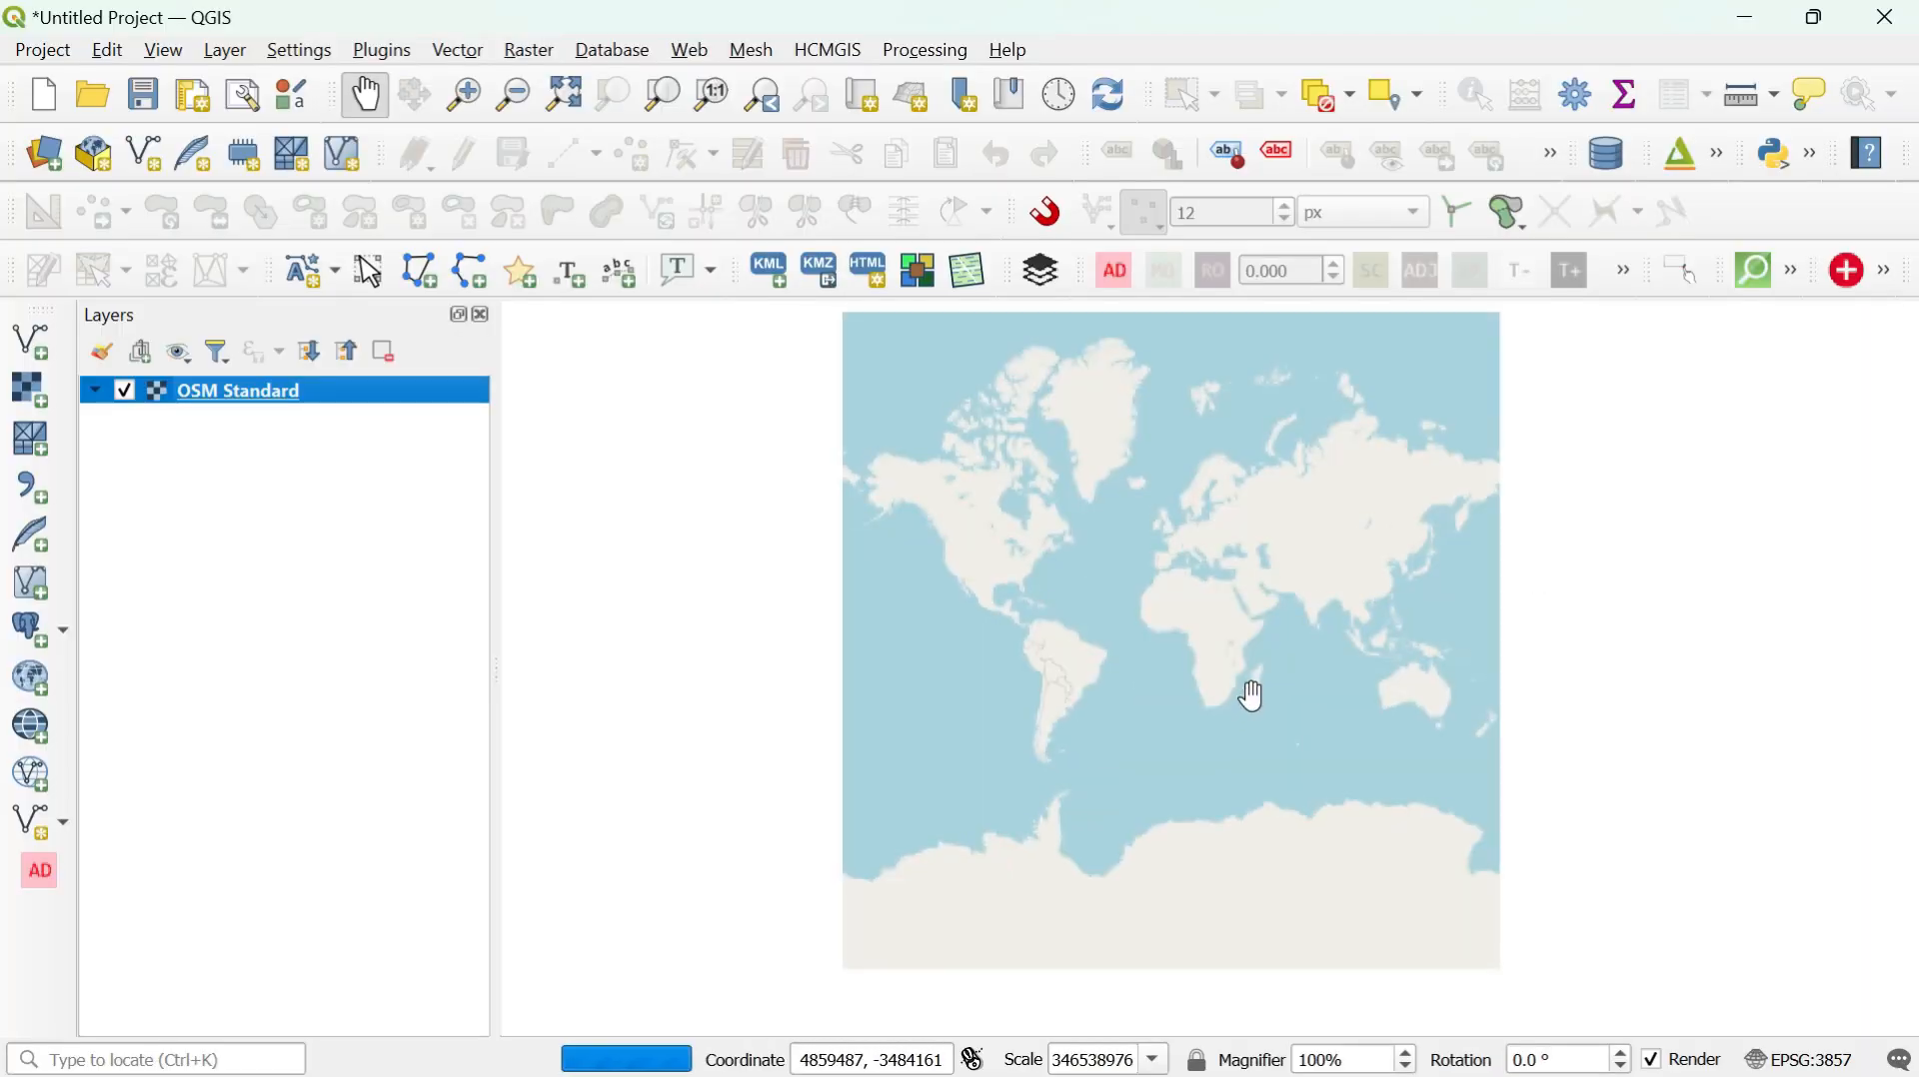
scroll(1254, 692, up, 1)
scroll(1238, 655, up, 1)
scroll(1238, 656, up, 1)
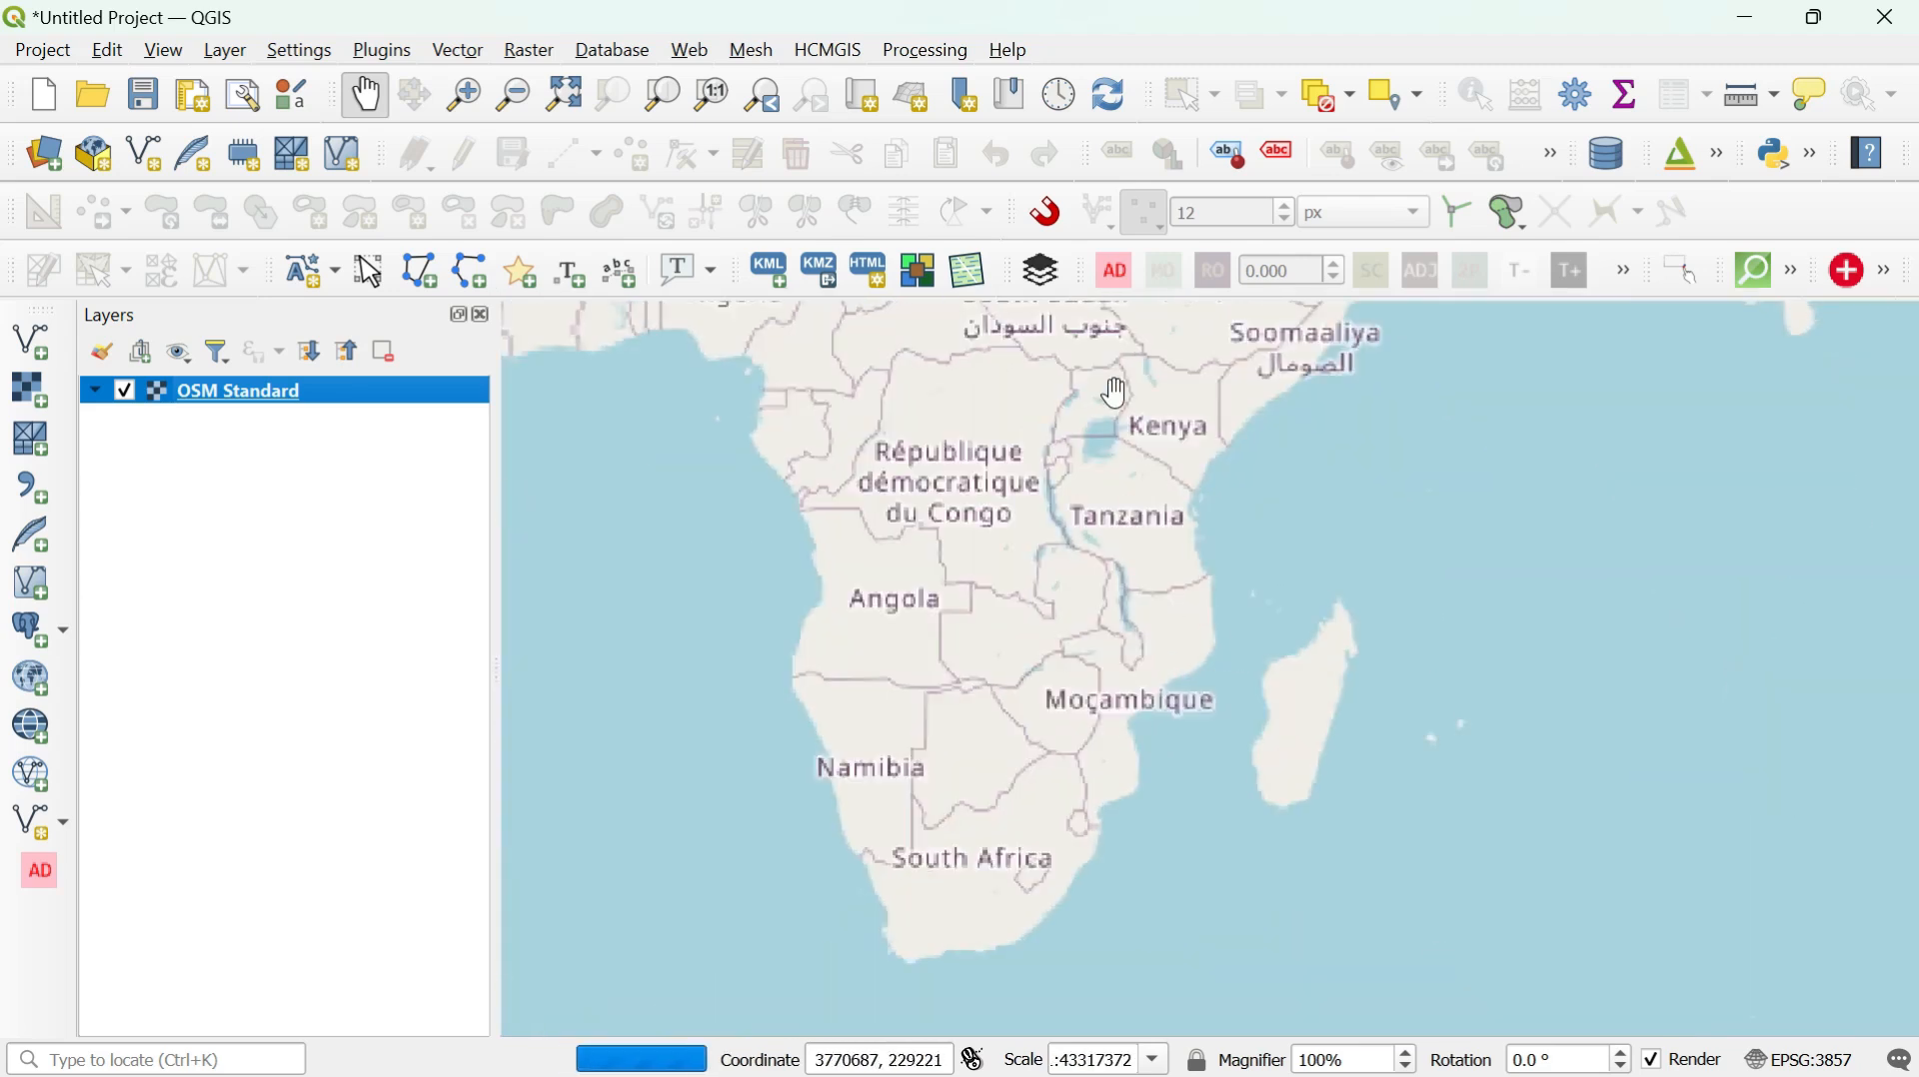
scroll(1117, 393, up, 1)
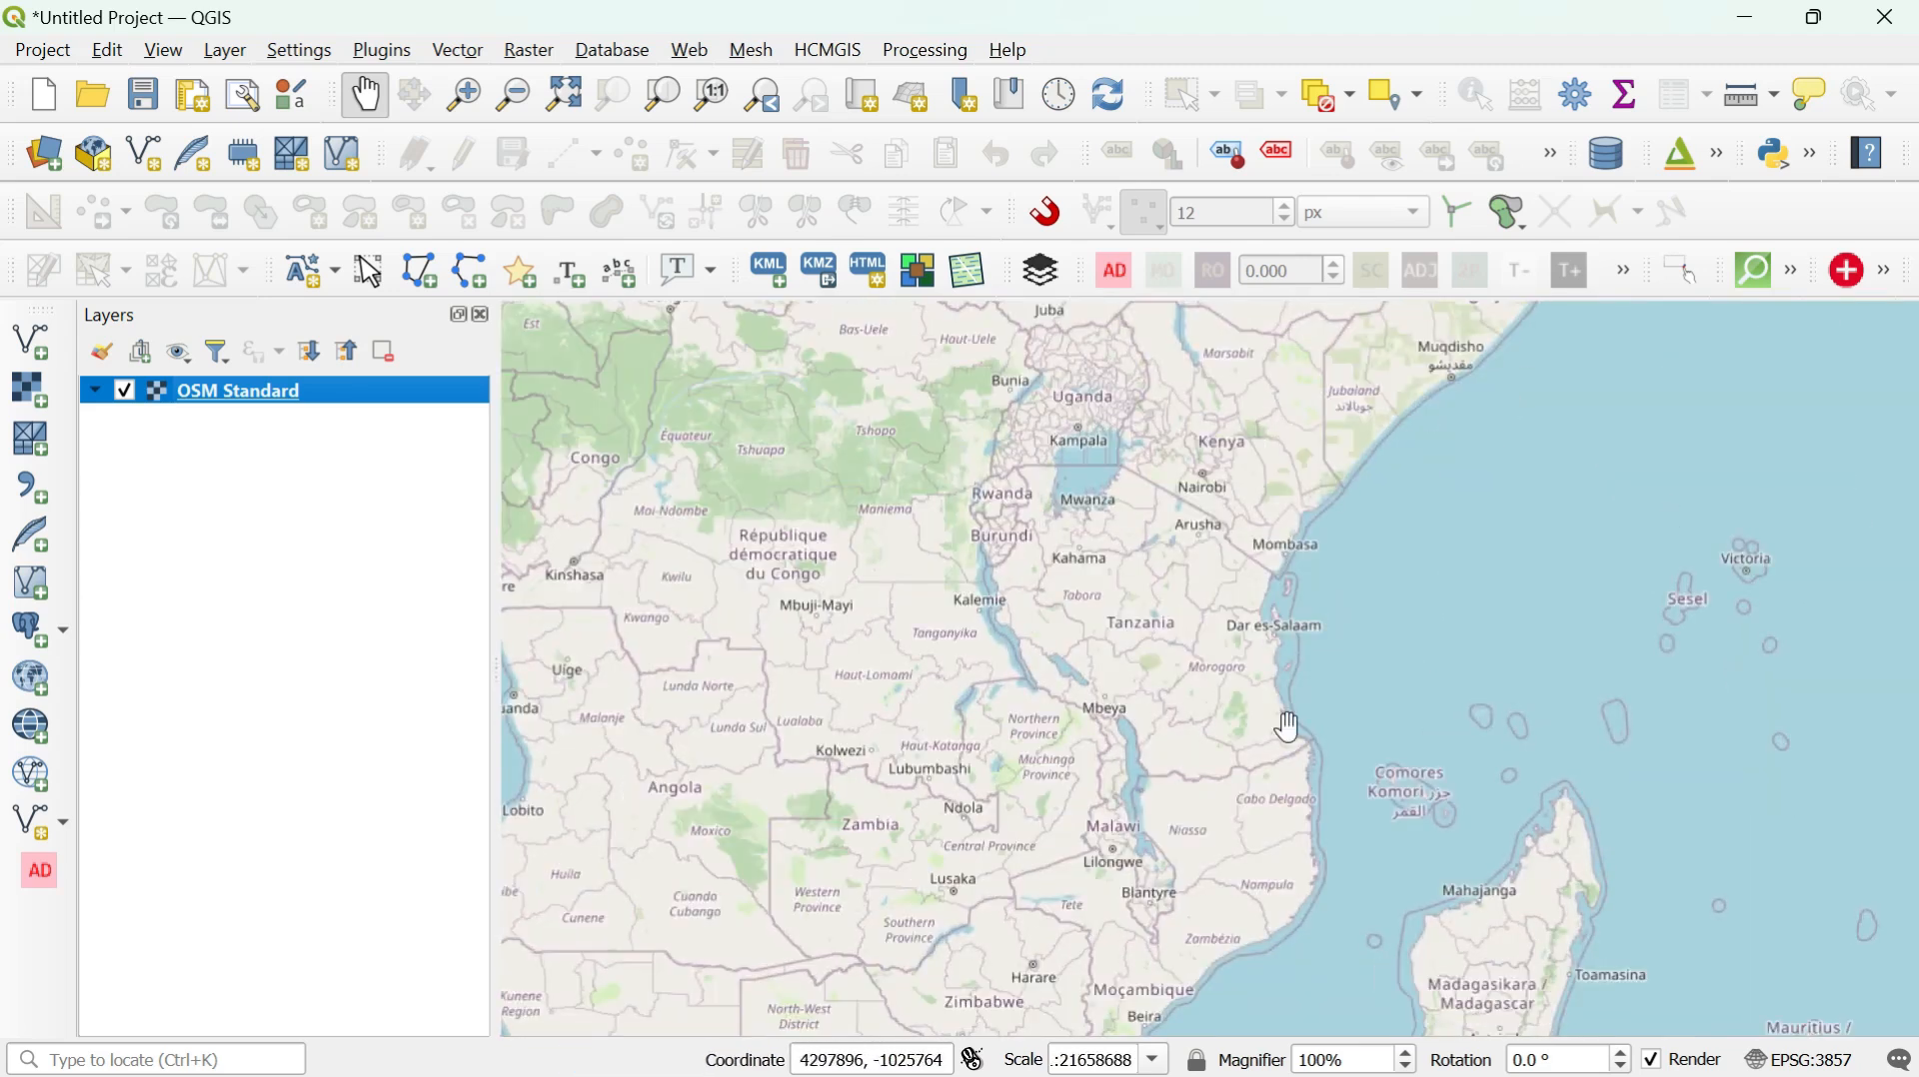
scroll(1066, 783, down, 3)
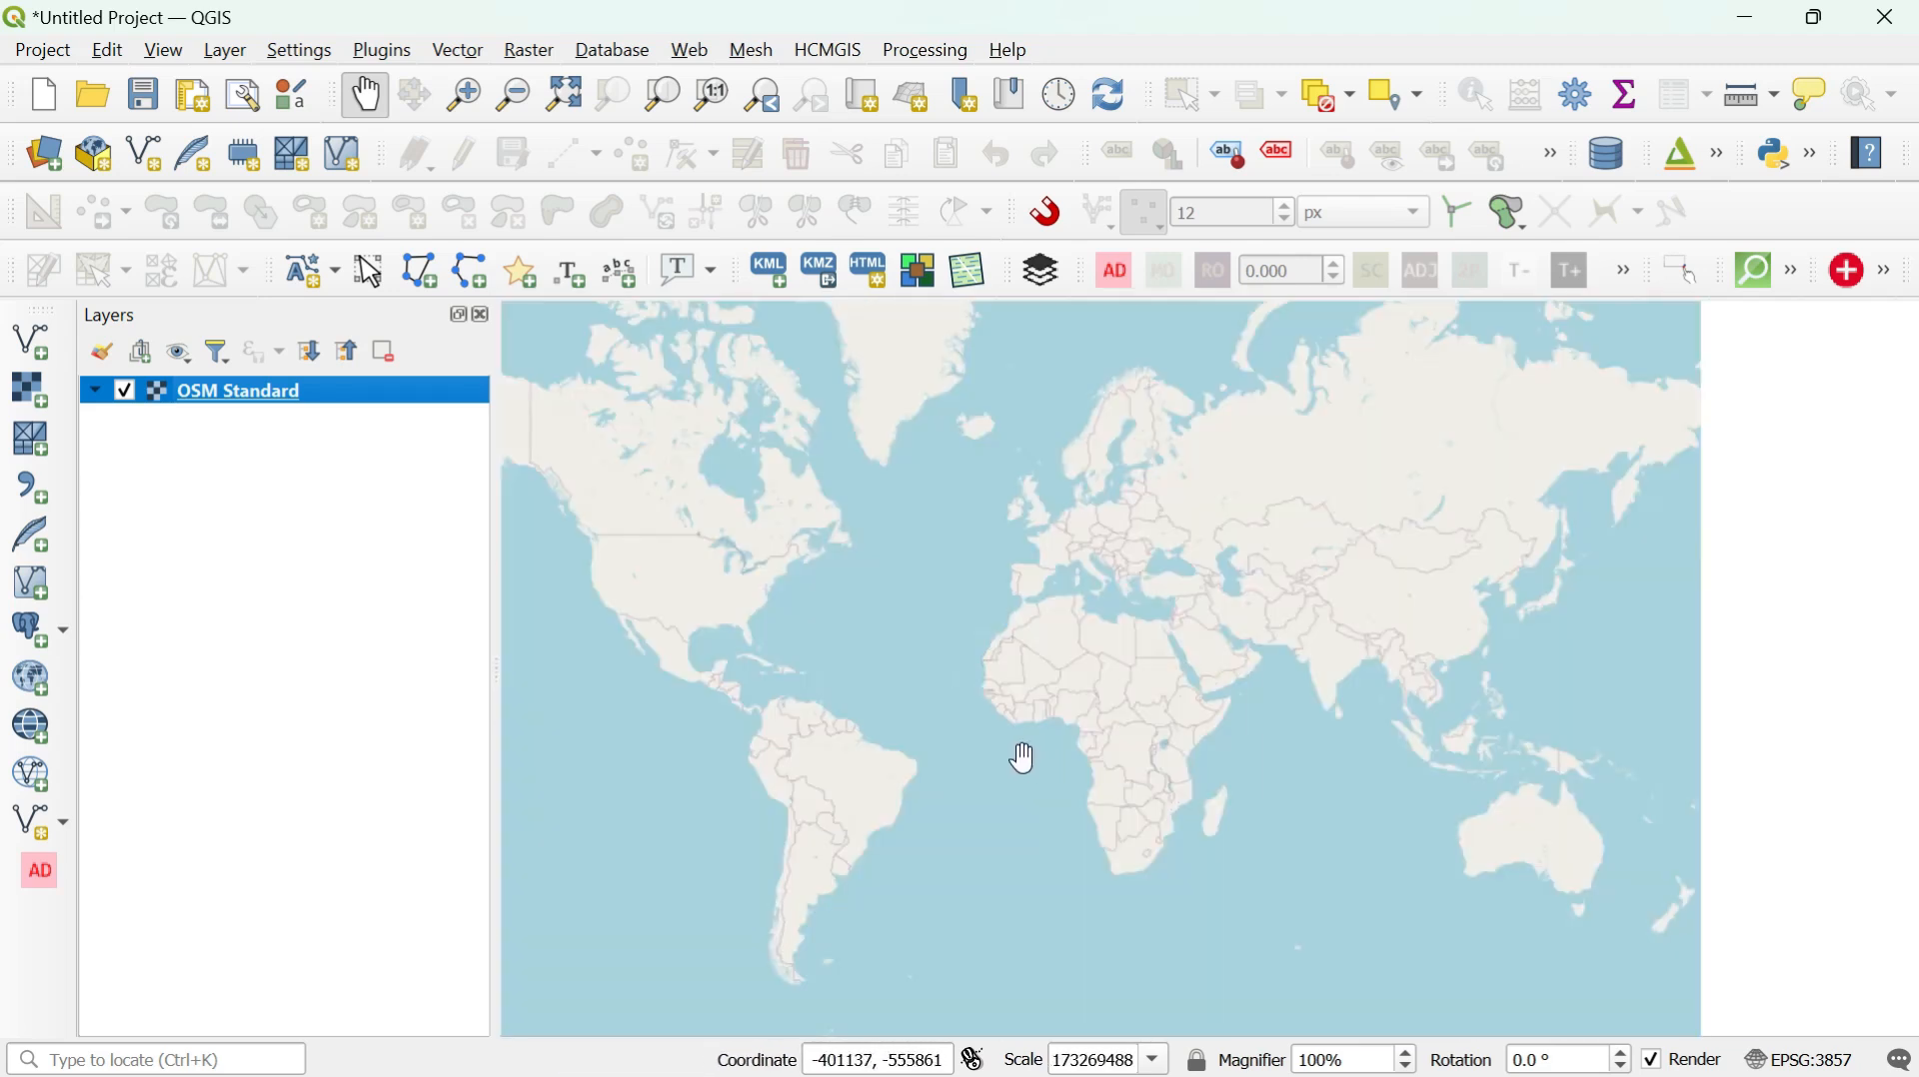
scroll(934, 740, down, 1)
scroll(1189, 746, up, 1)
scroll(1000, 668, up, 2)
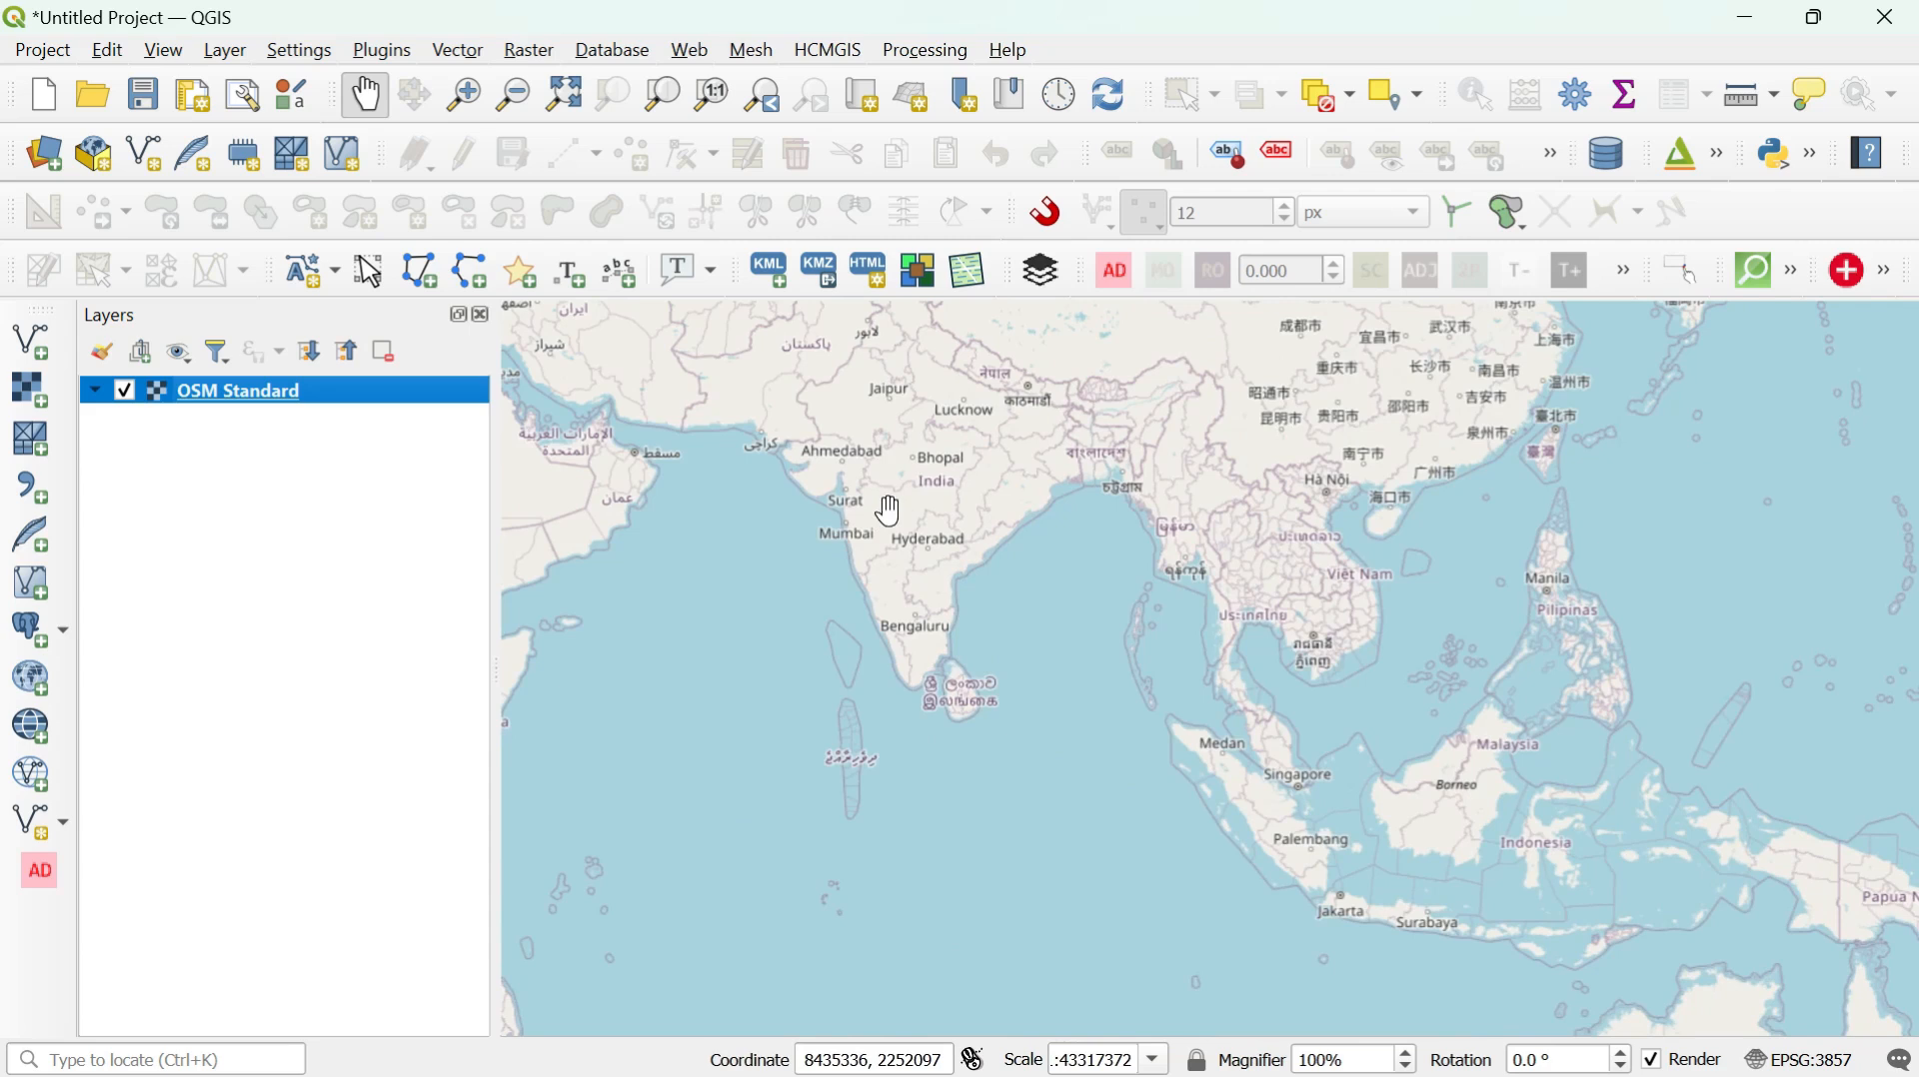
scroll(887, 513, up, 1)
scroll(1034, 397, up, 1)
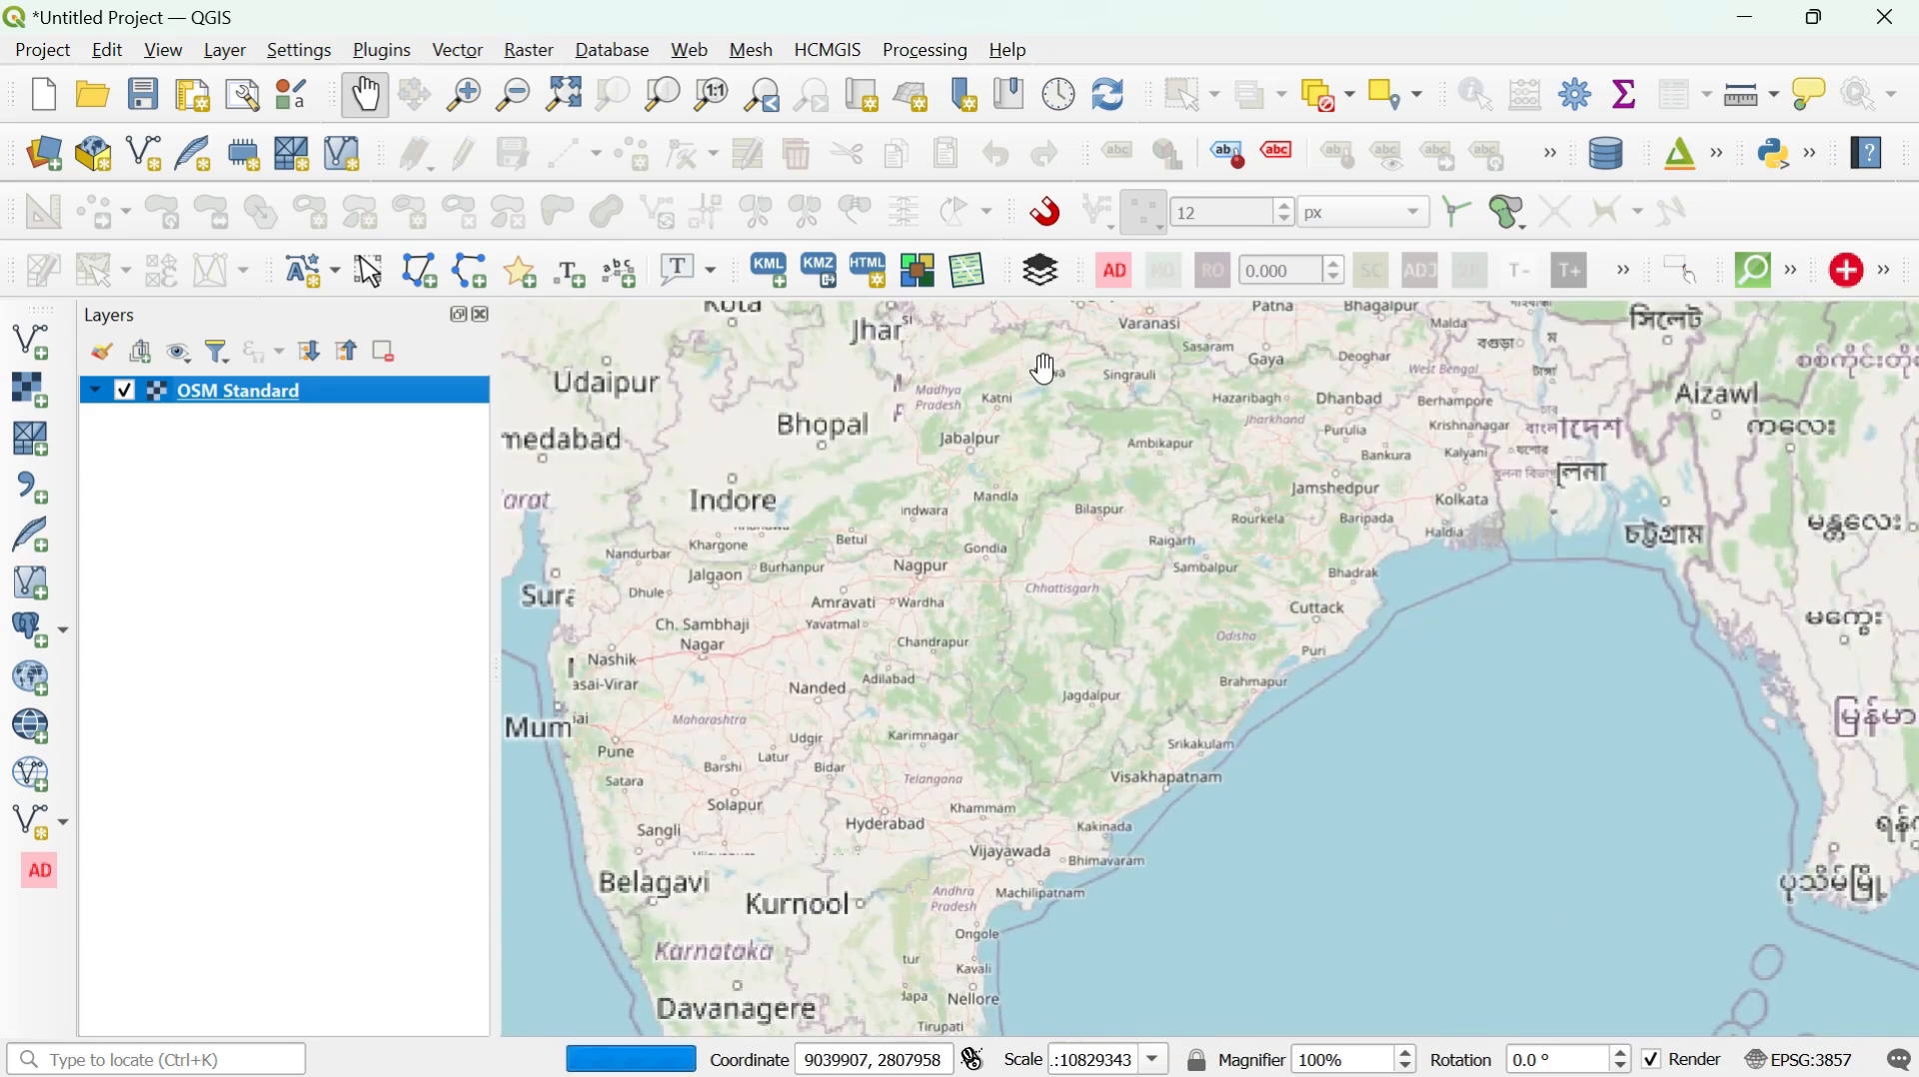
scroll(1008, 440, up, 1)
scroll(1008, 445, up, 1)
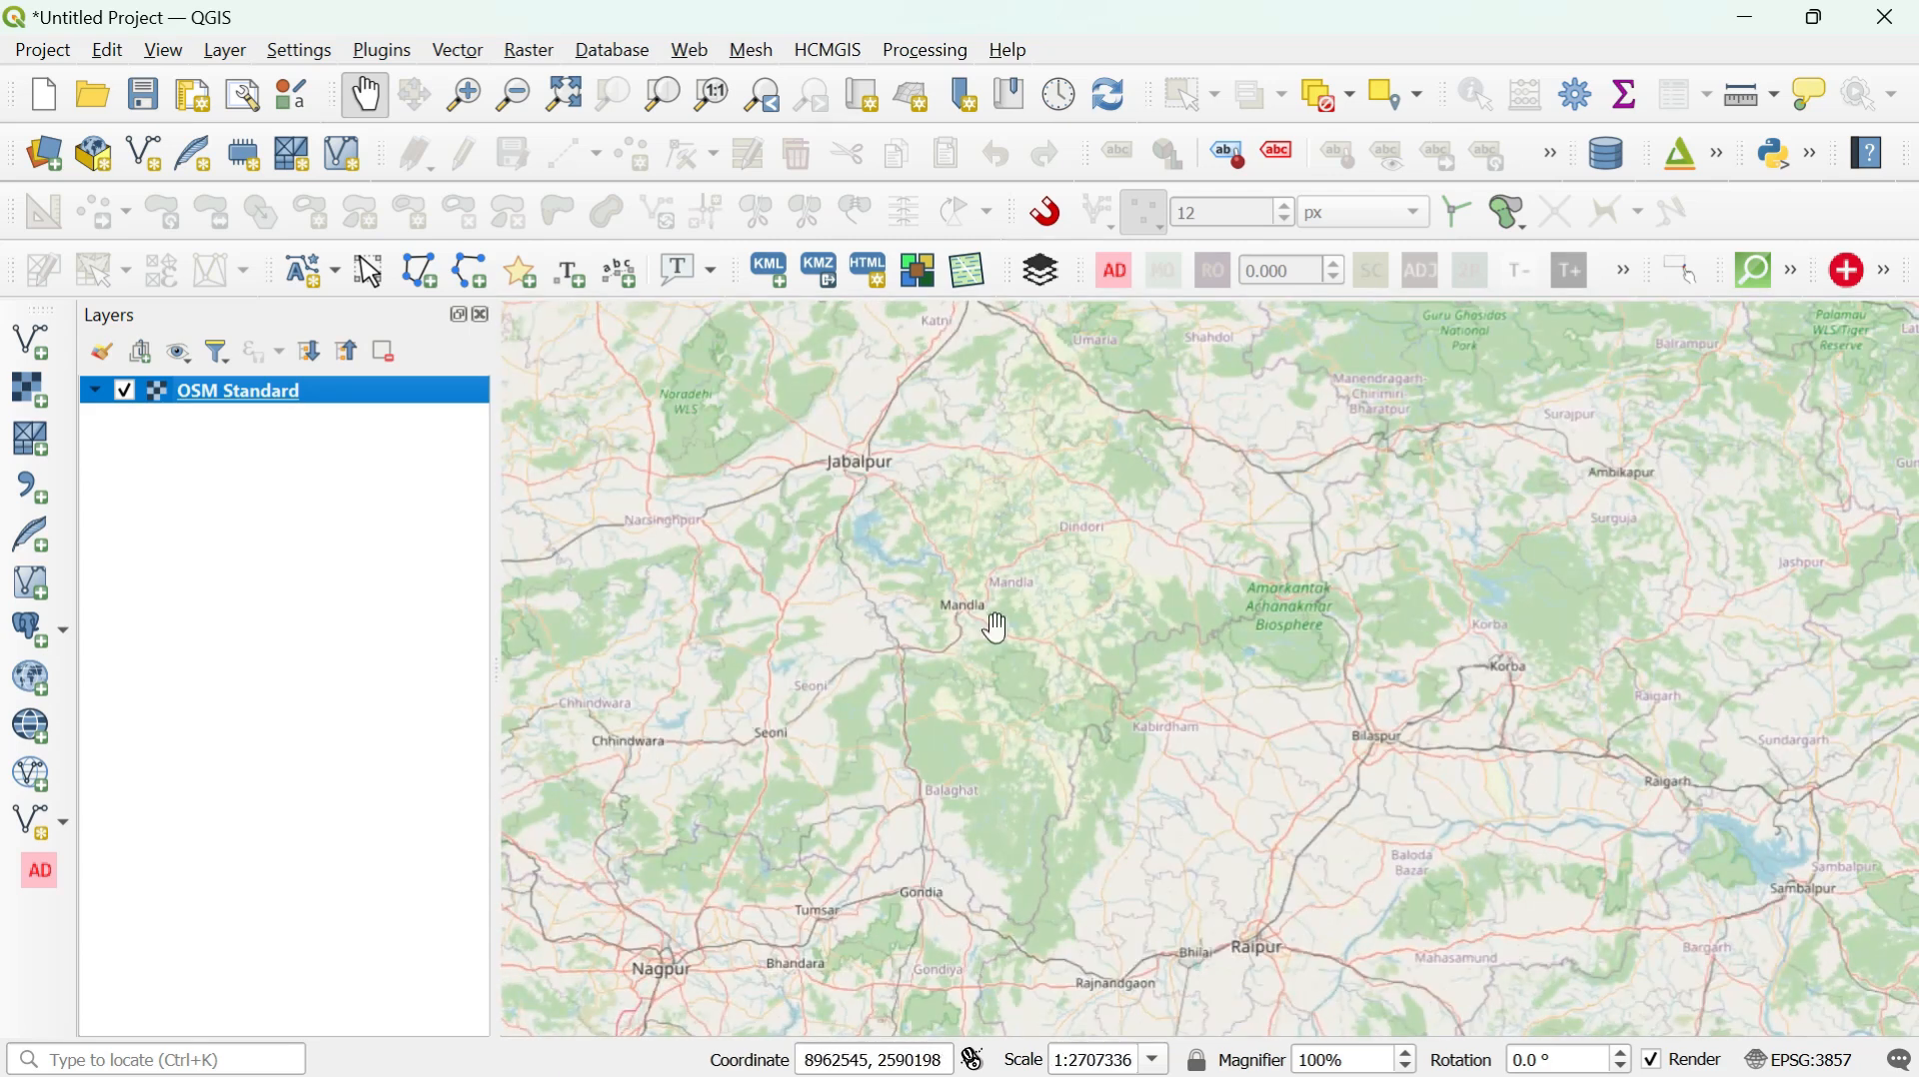
- Show the OSM place search panel, search for Nawalgarh, Rajasthan, and centre the map on the Nawalgarh town result
right_click(1118, 128)
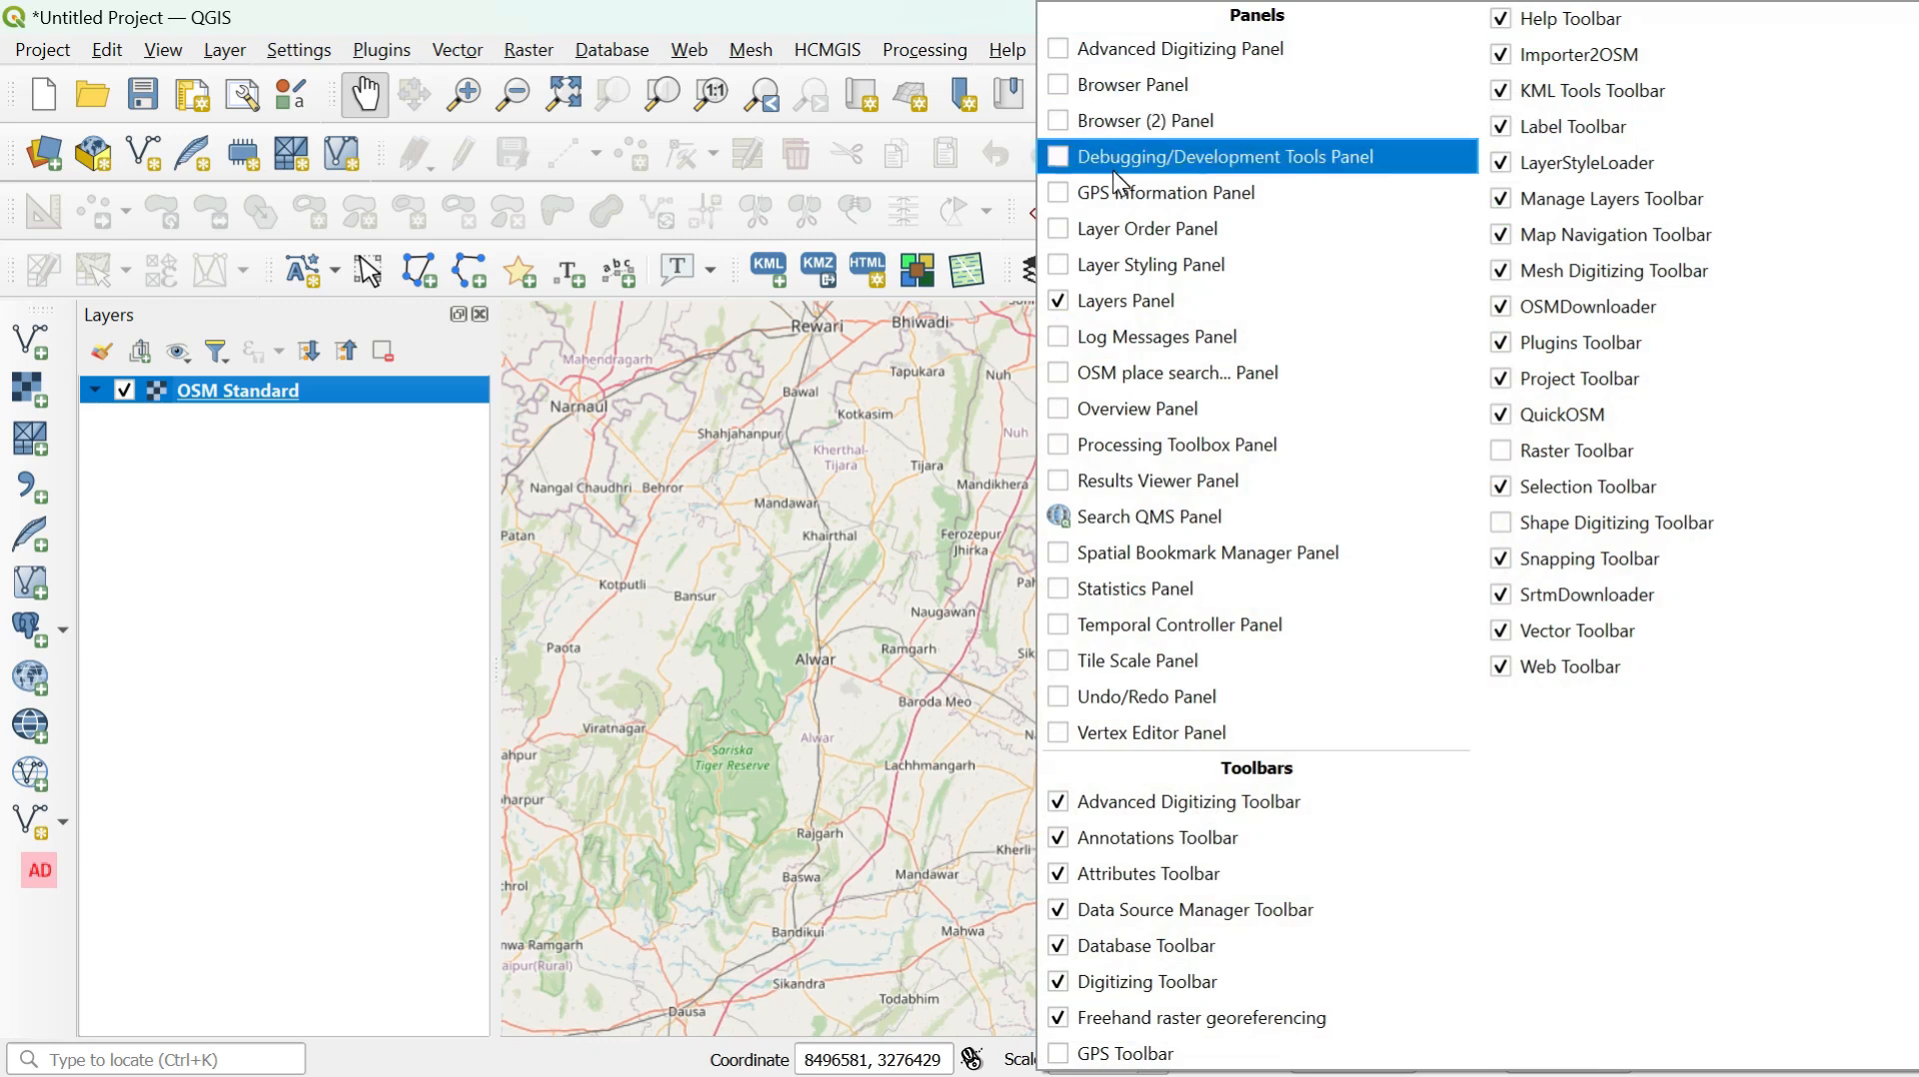
click(1062, 376)
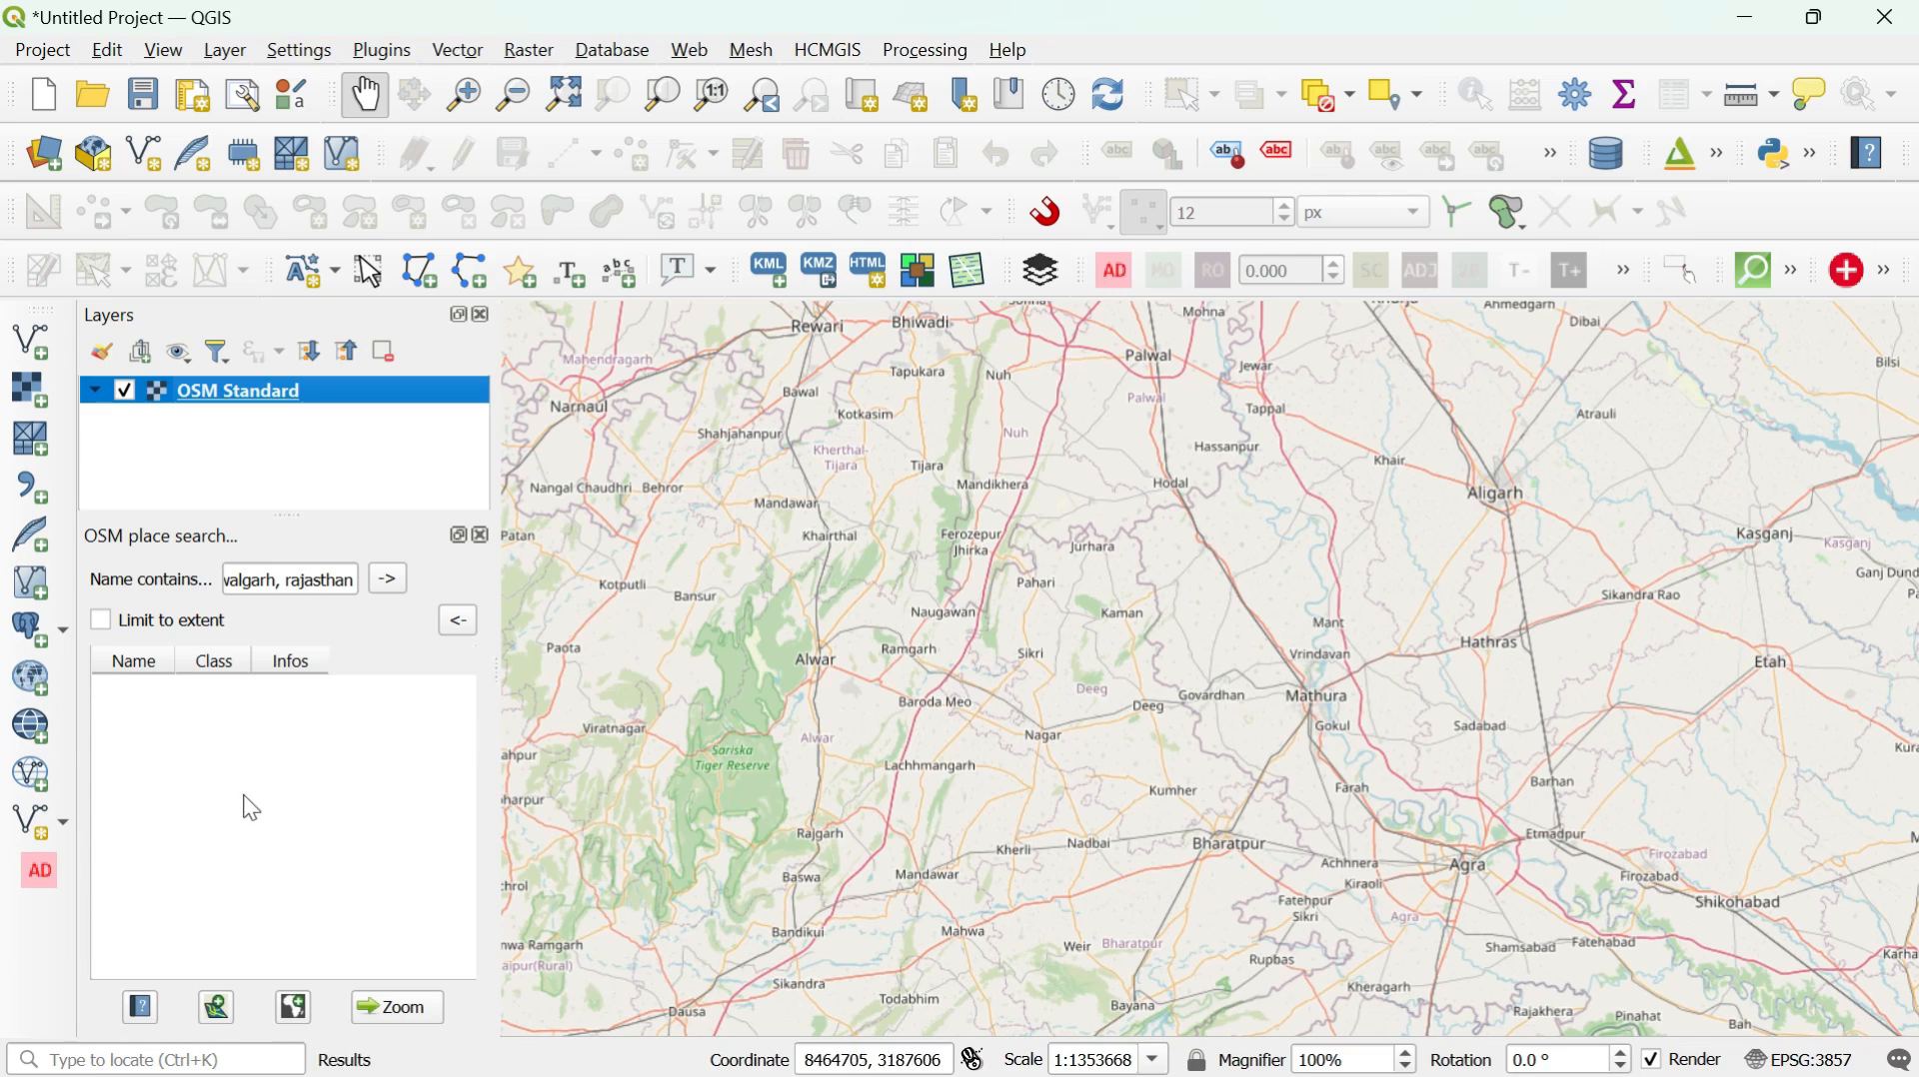
click(388, 580)
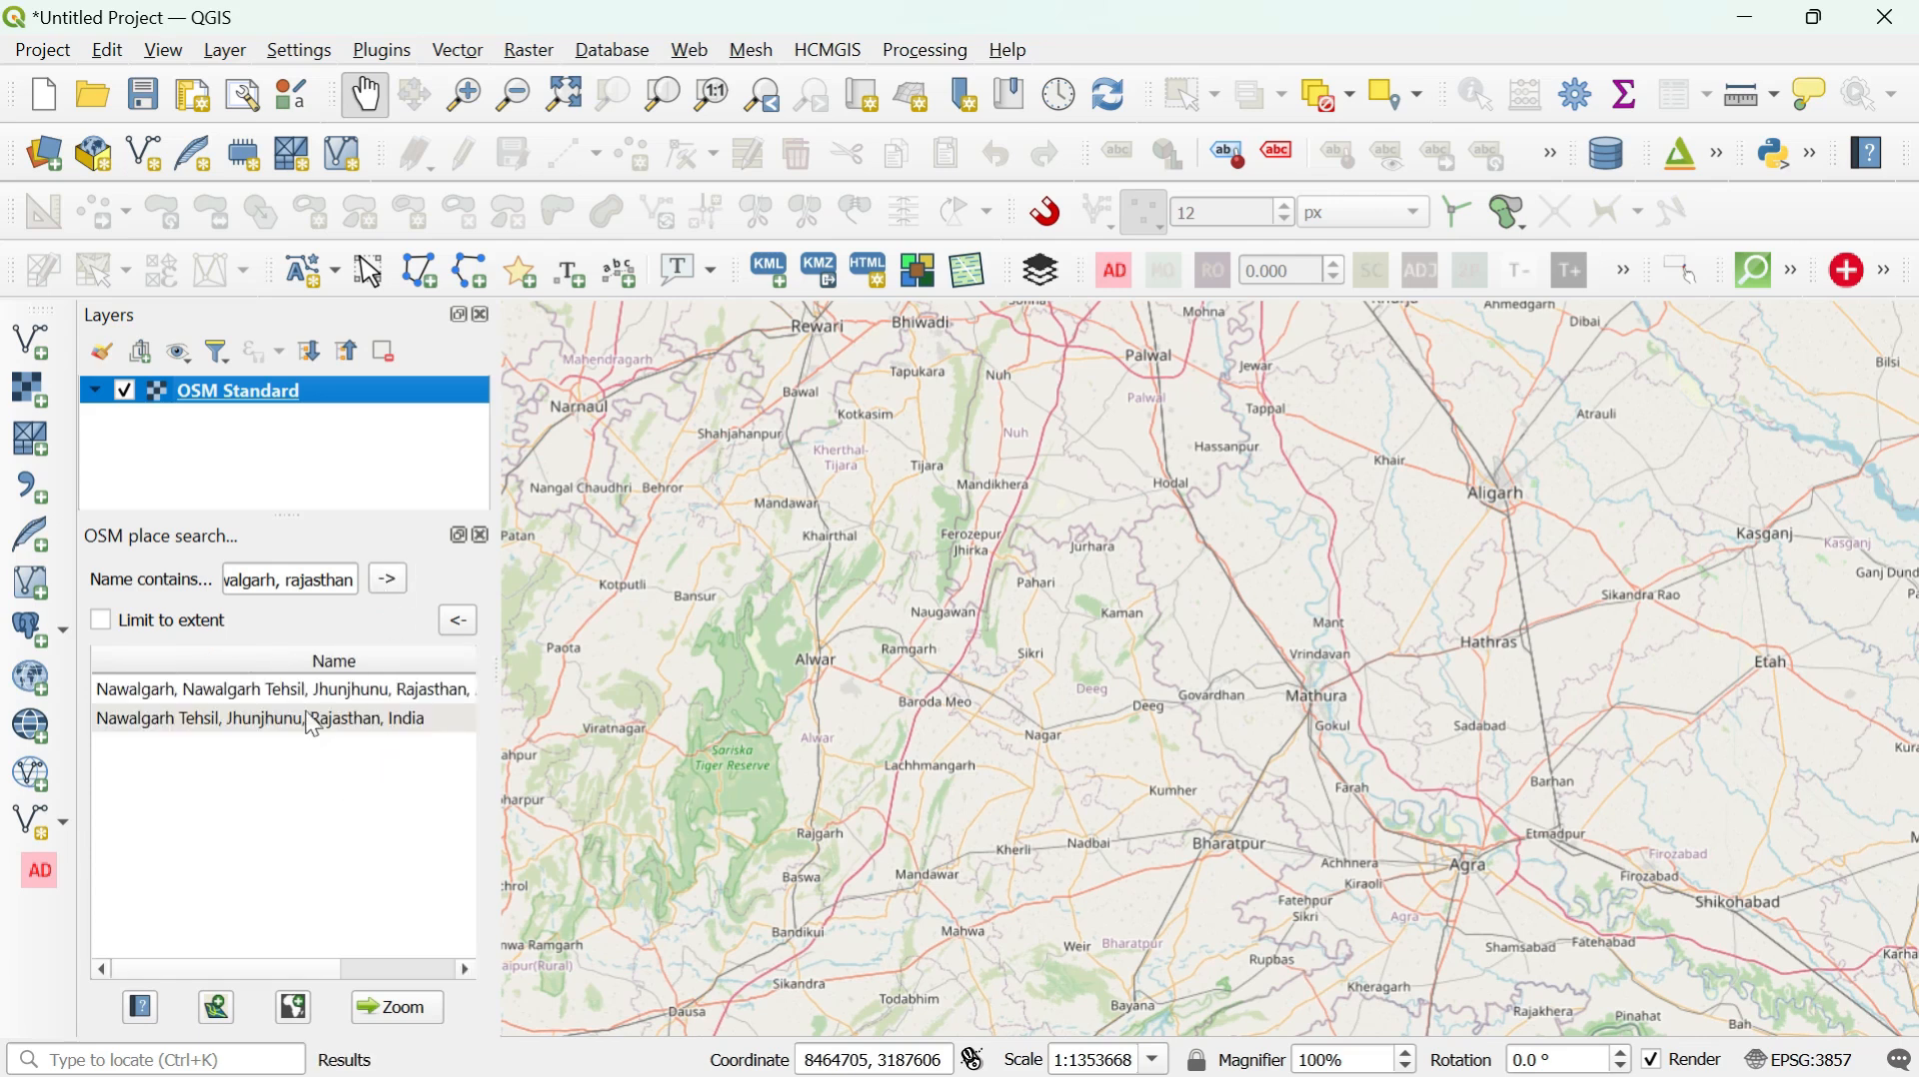
click(304, 695)
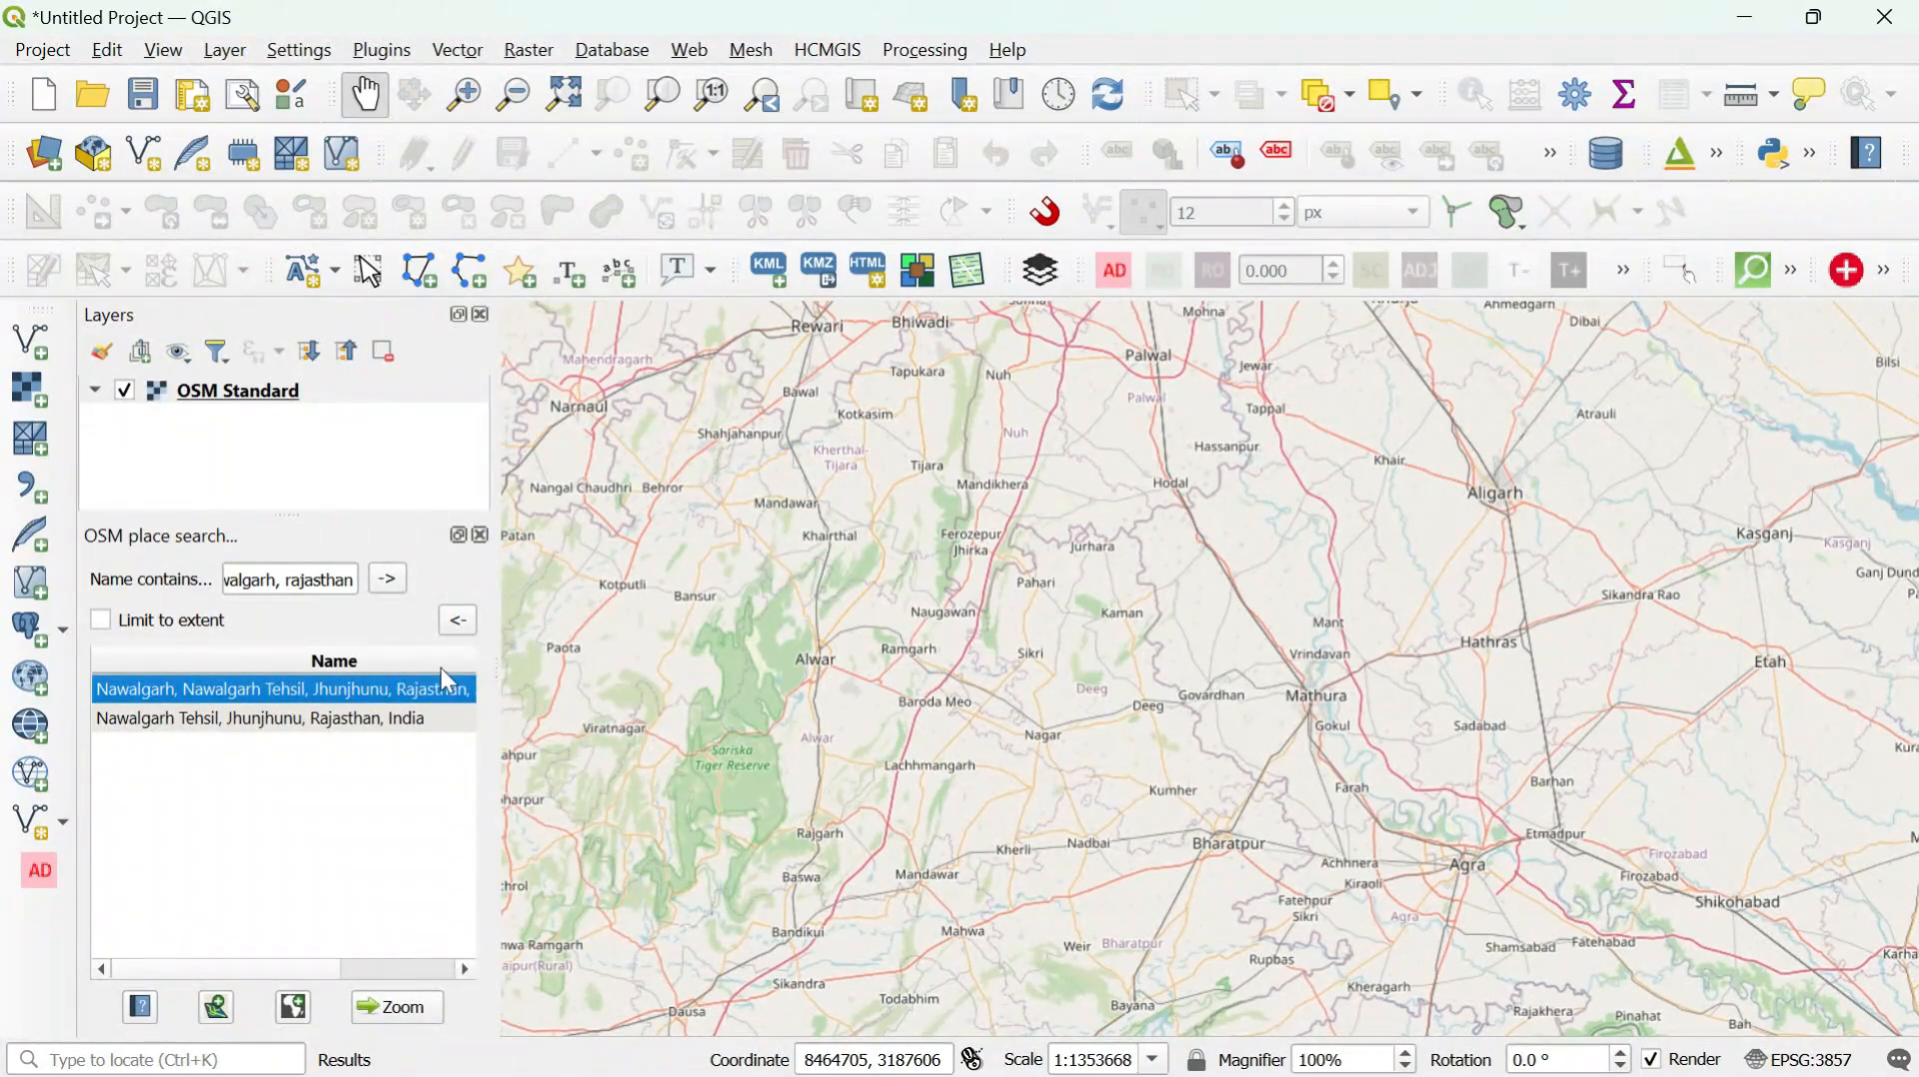
double_click(387, 694)
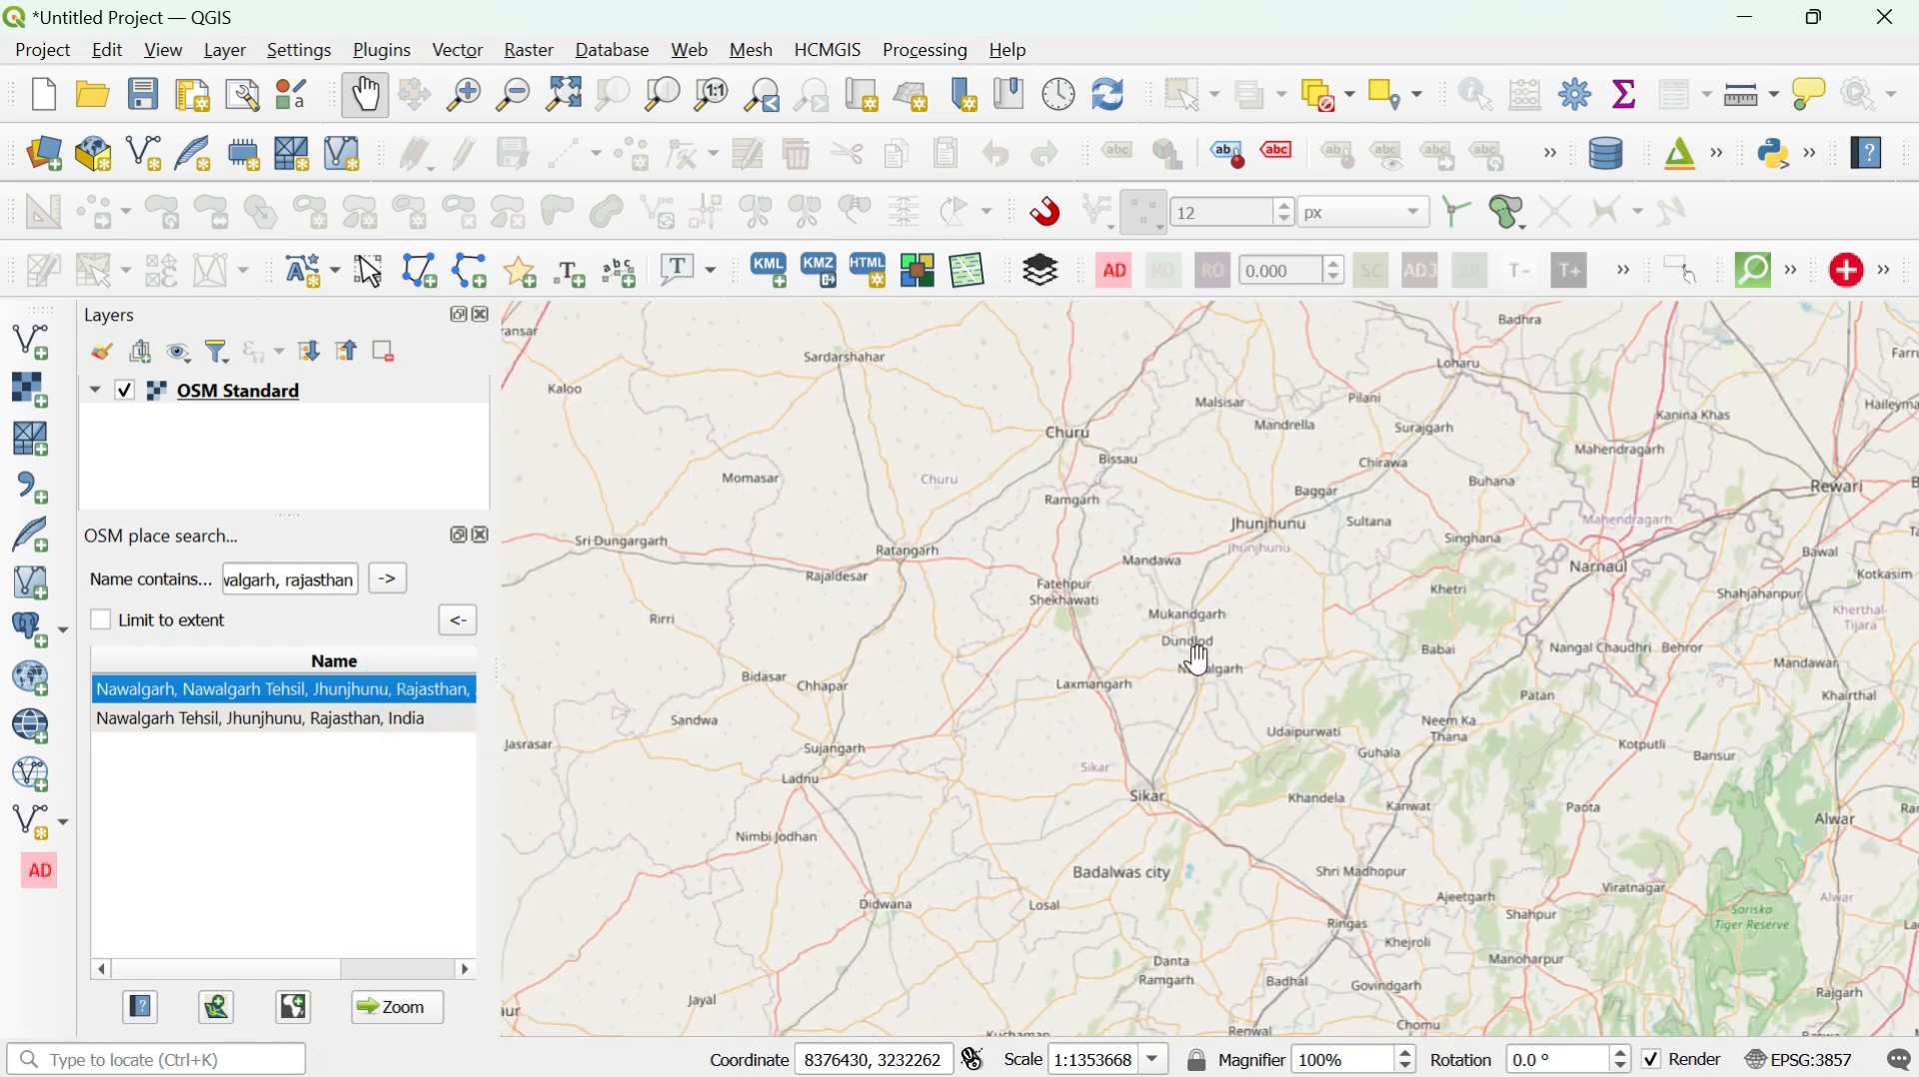
- Frame the map on the area around Nawalgarh, Sikar and Udaipurwati at scale 1:338417 and close the place search panel
scroll(1199, 660, up, 4)
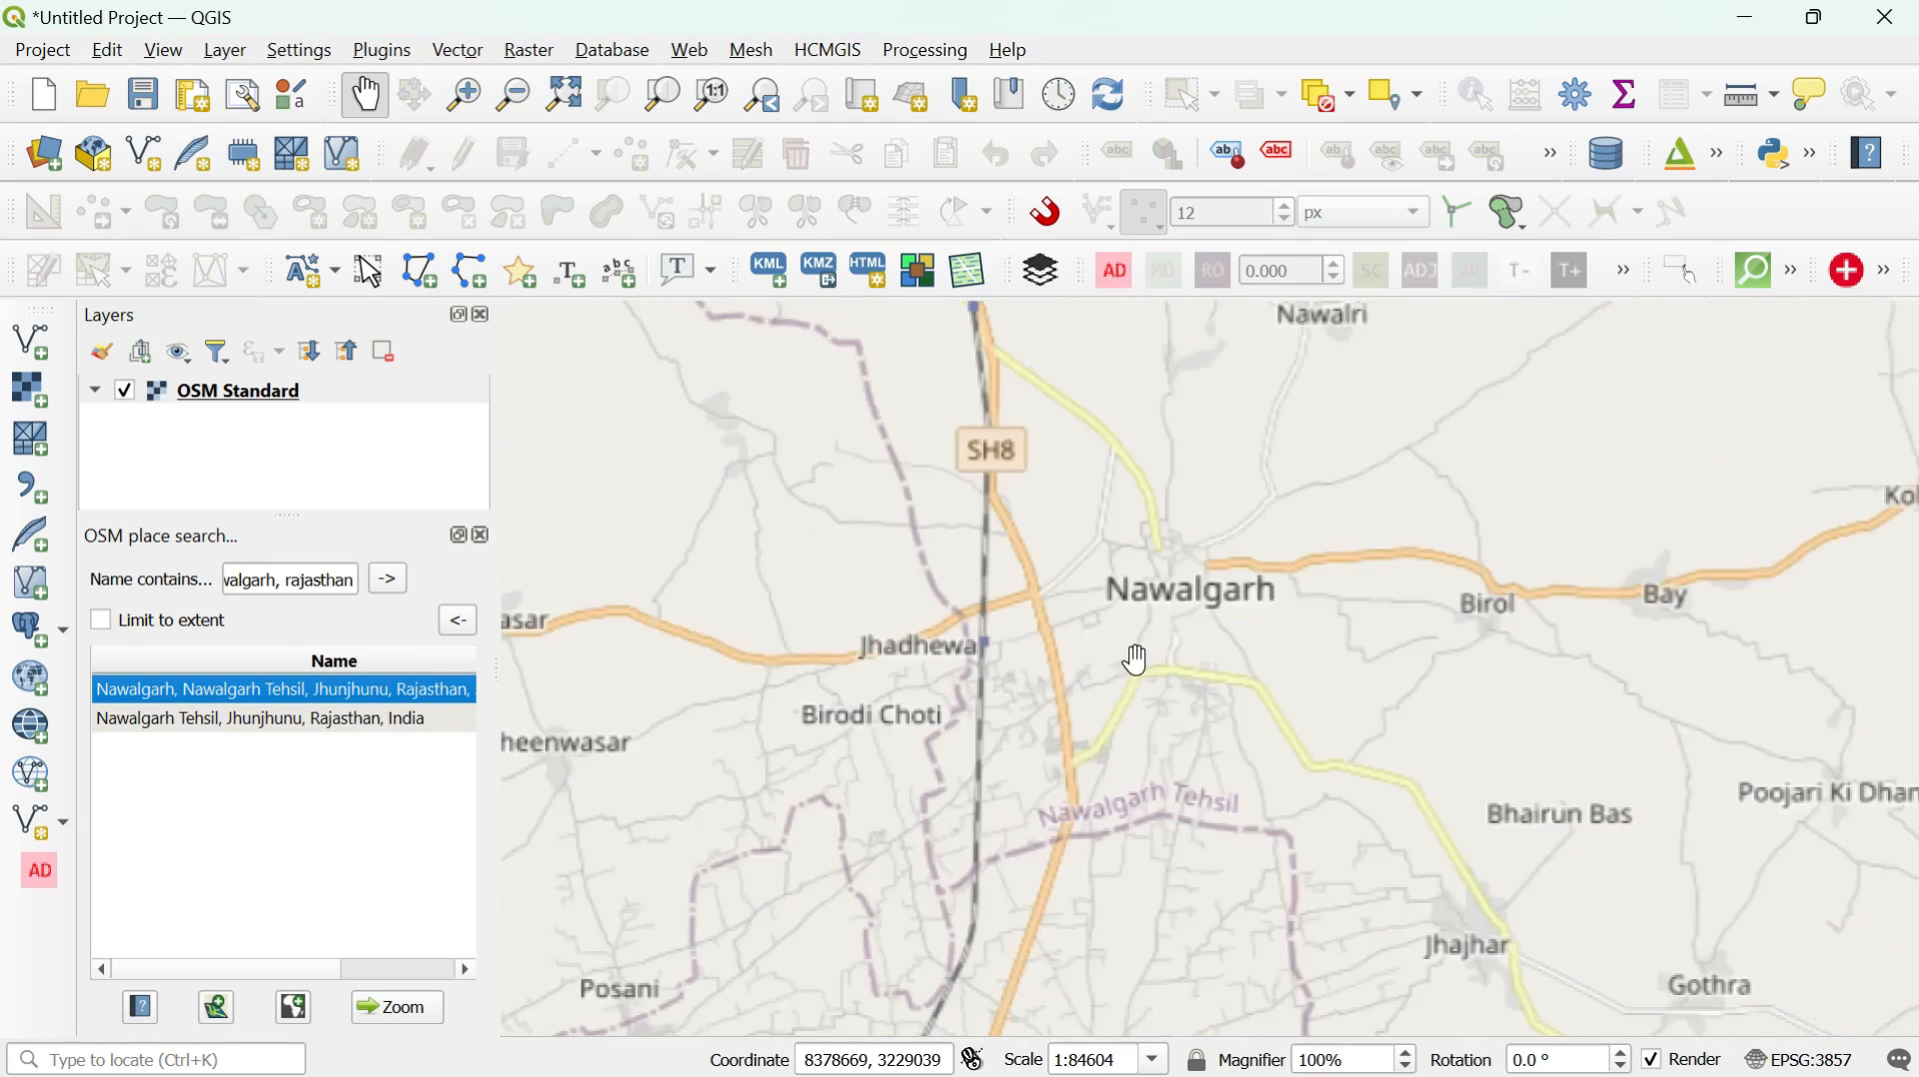
drag(1076, 621, 995, 414)
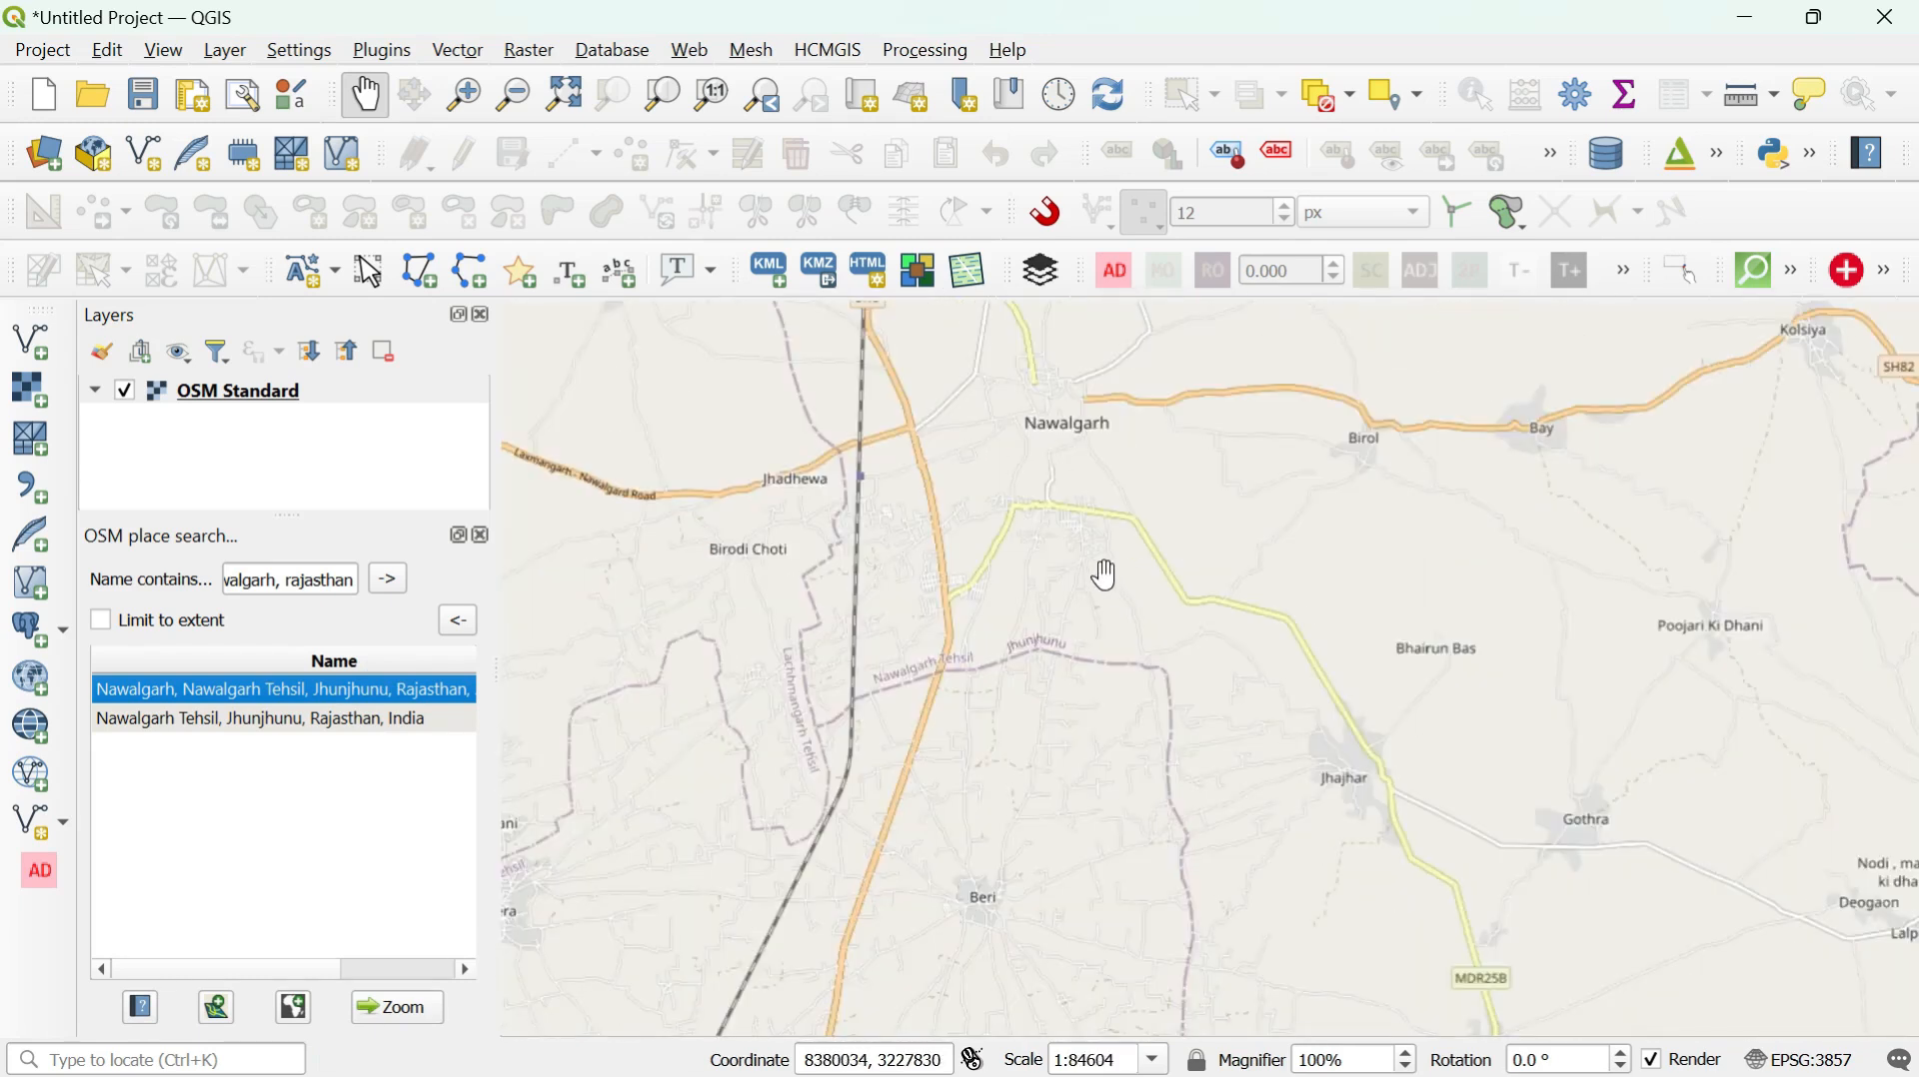
scroll(1029, 540, down, 2)
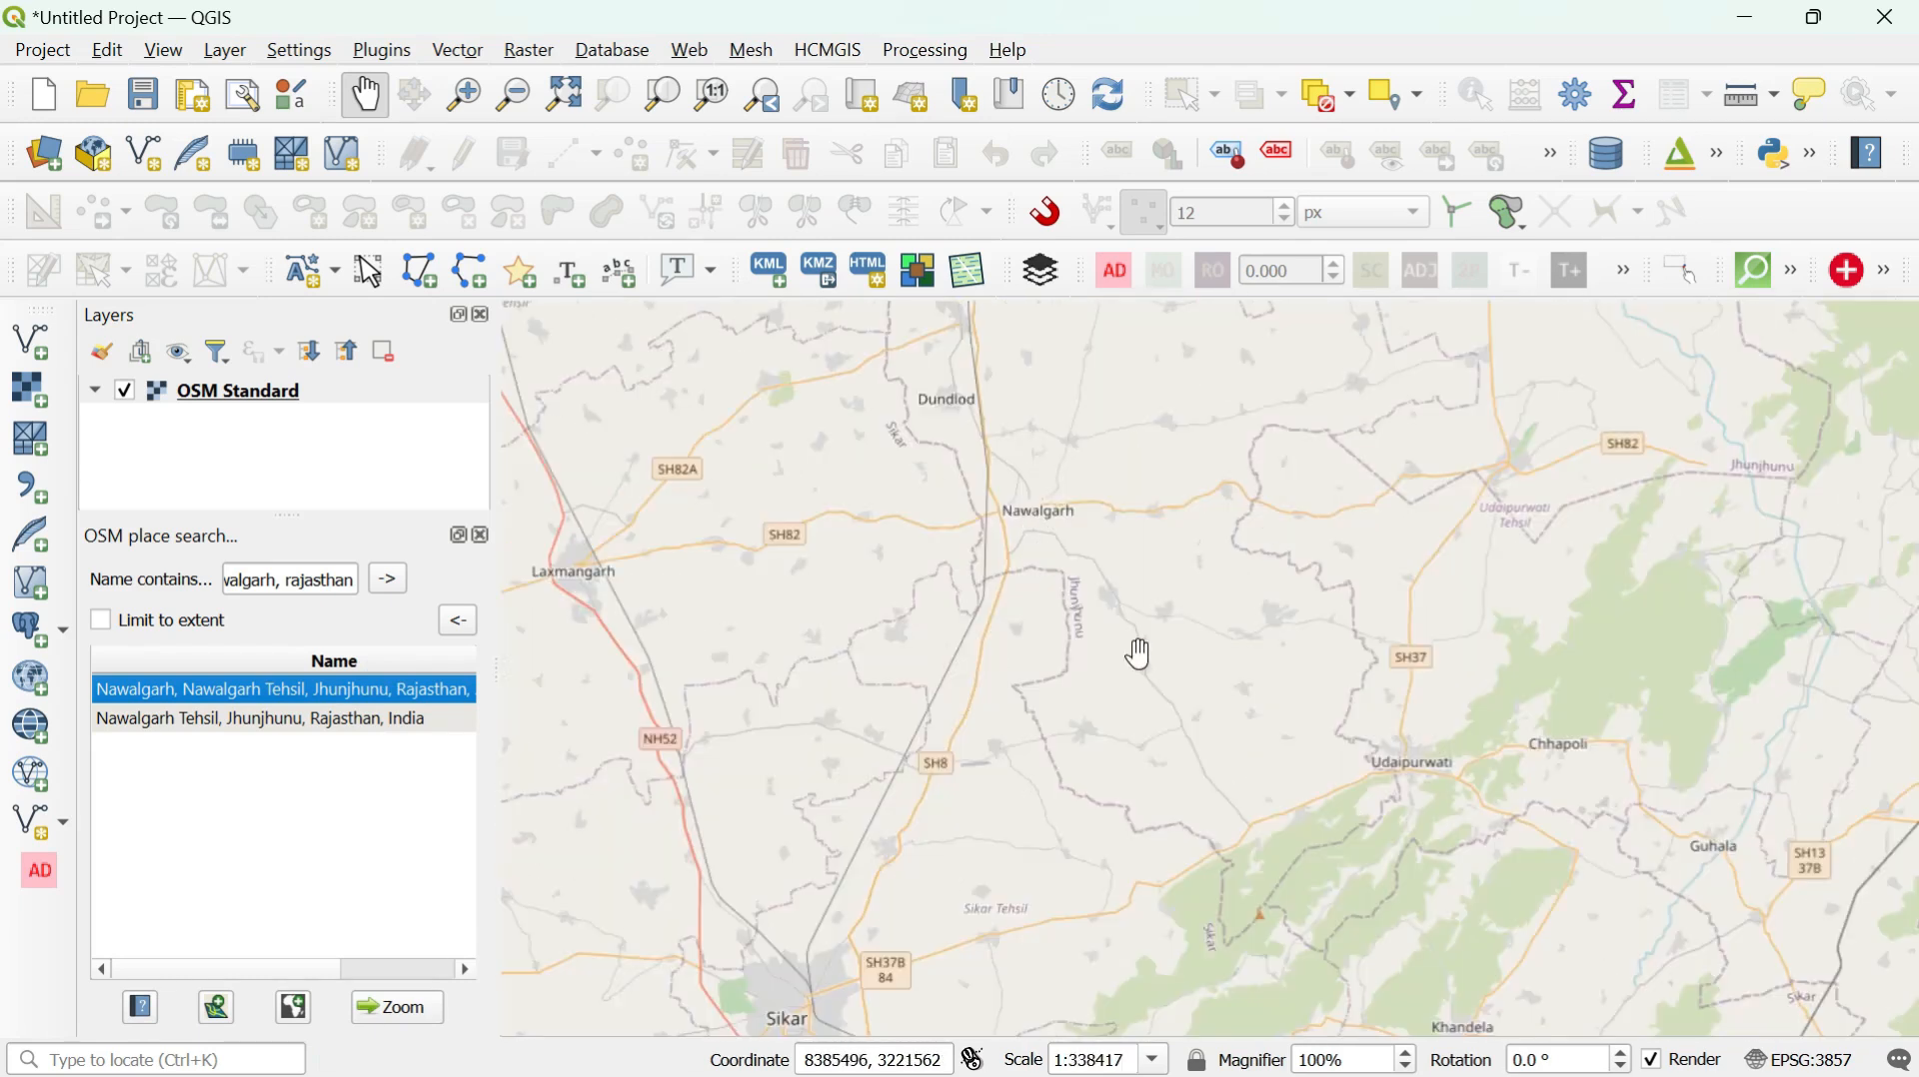
scroll(1059, 600, down, 1)
scroll(1201, 721, up, 1)
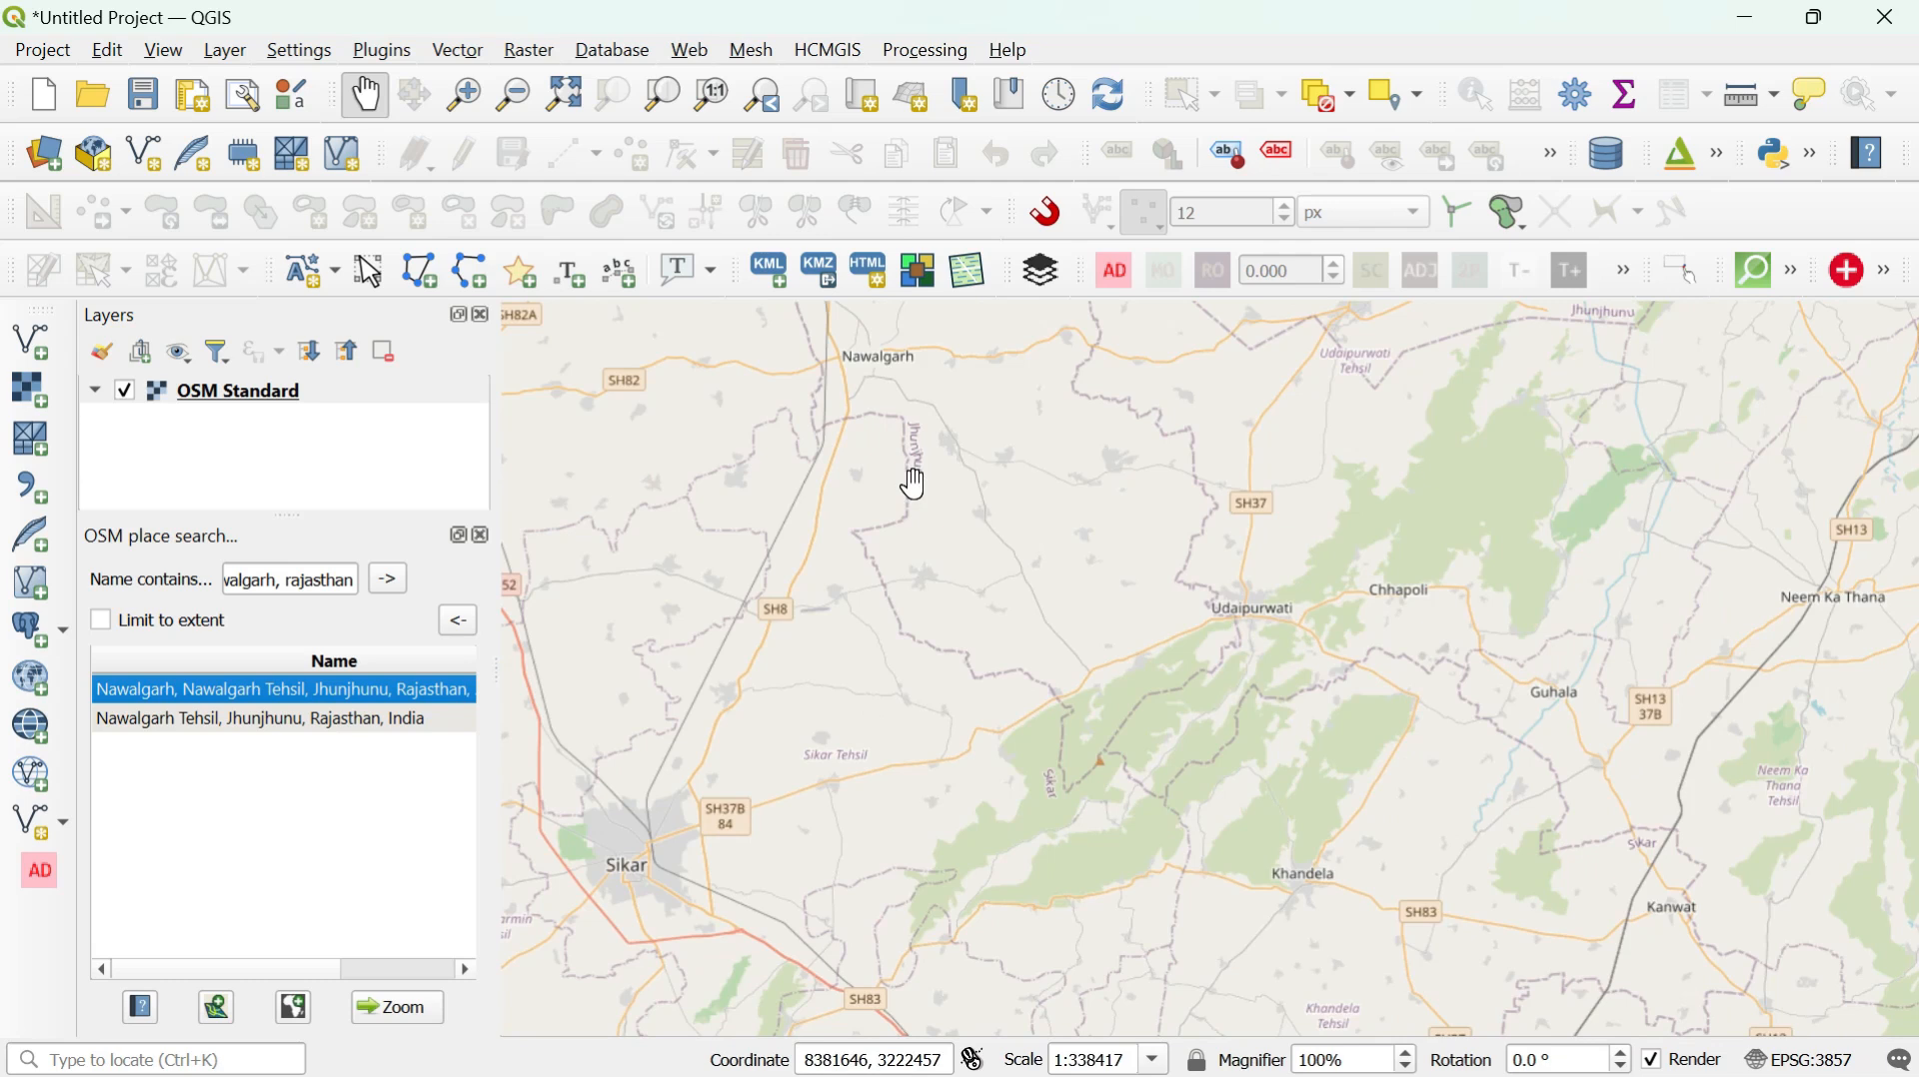
drag(915, 485, 983, 565)
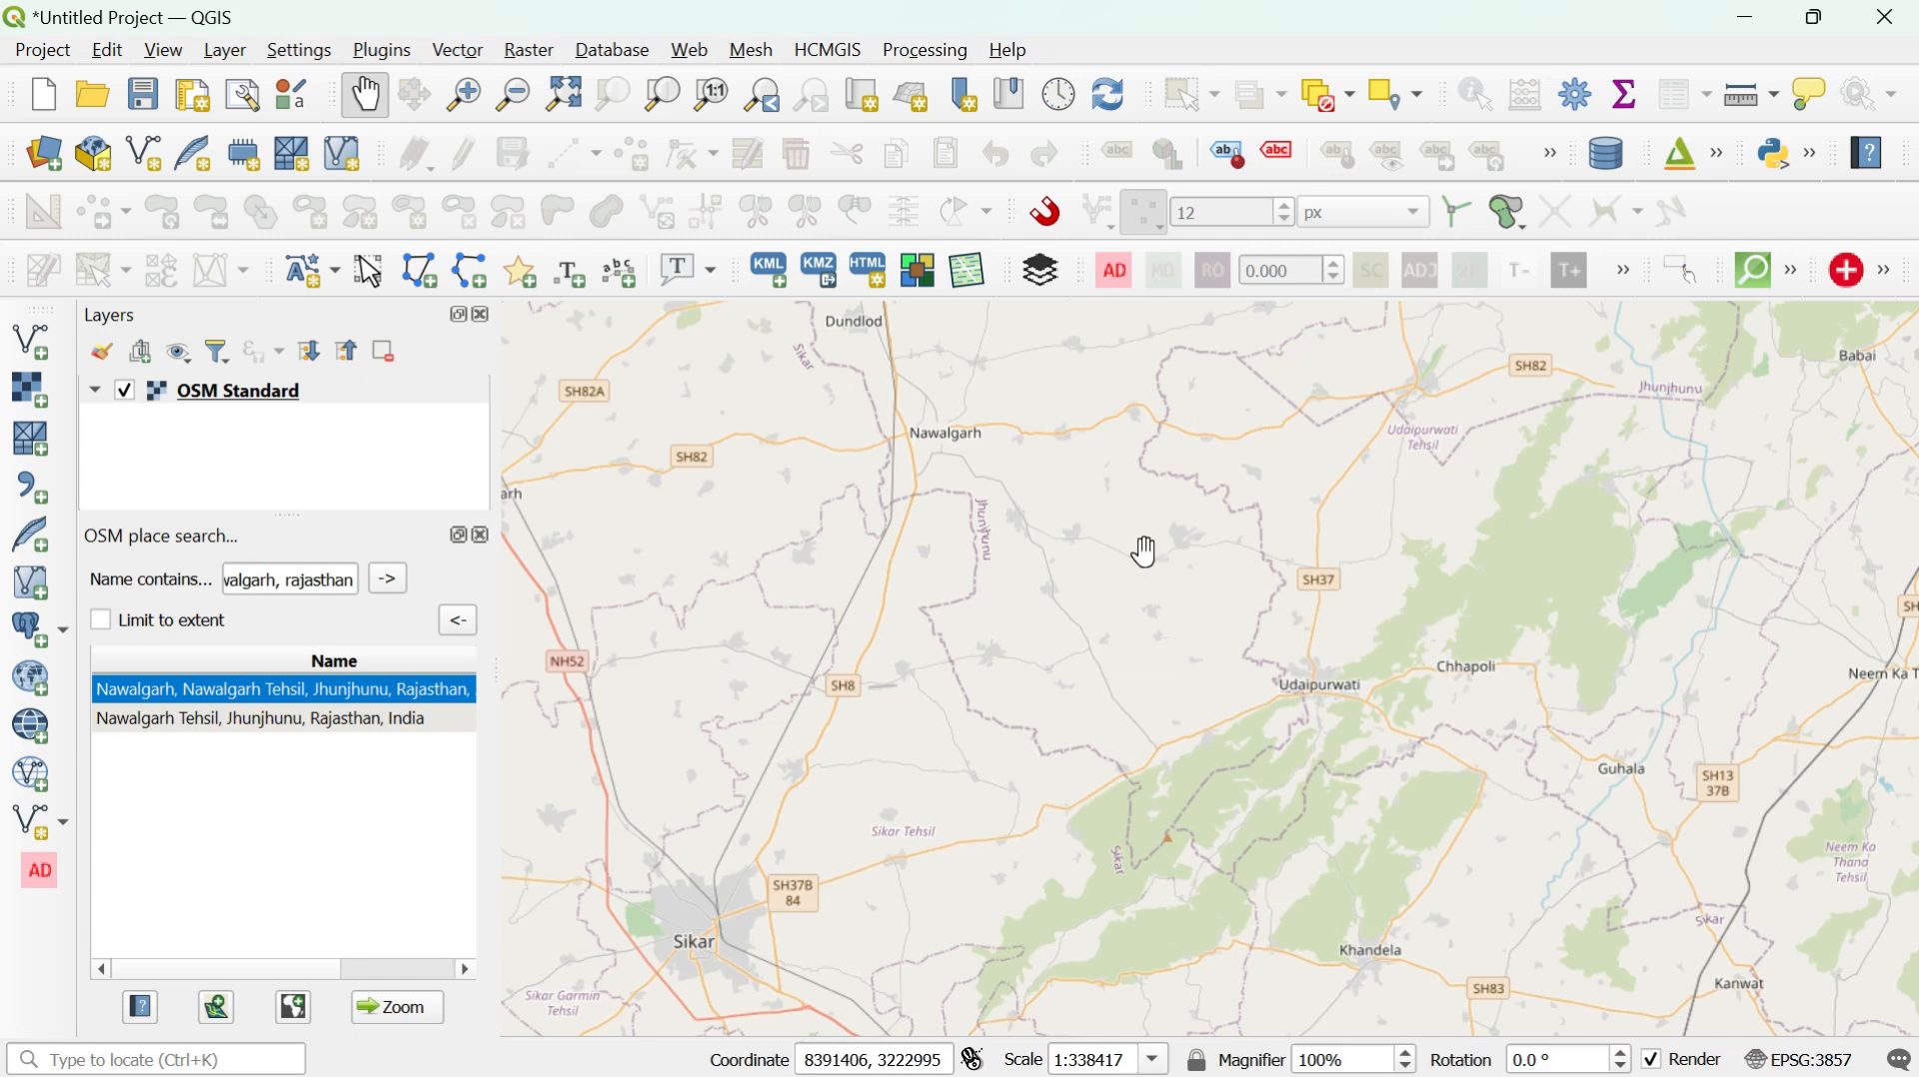
click(484, 538)
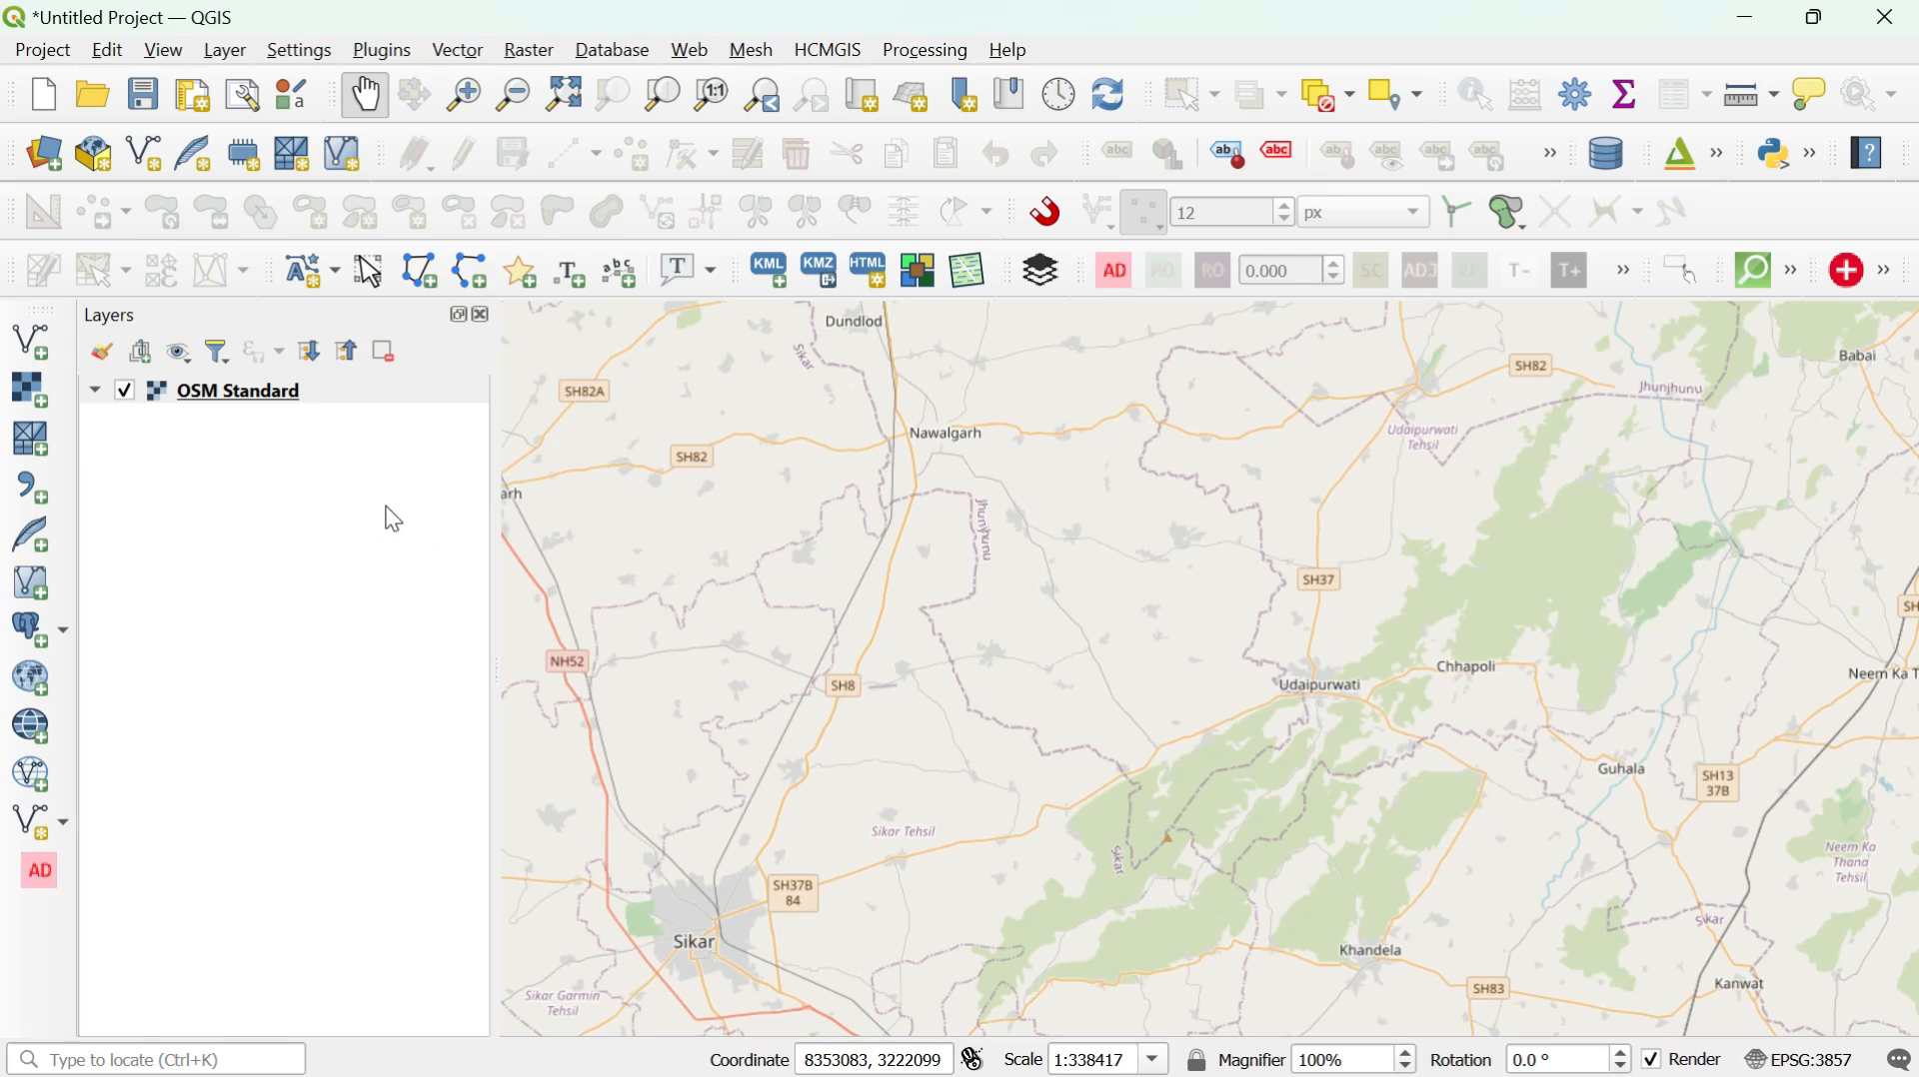
- Start the OpenTopography DEM Downloader, choose the SRTM 30m dataset and use the current map canvas as the download extent
click(527, 60)
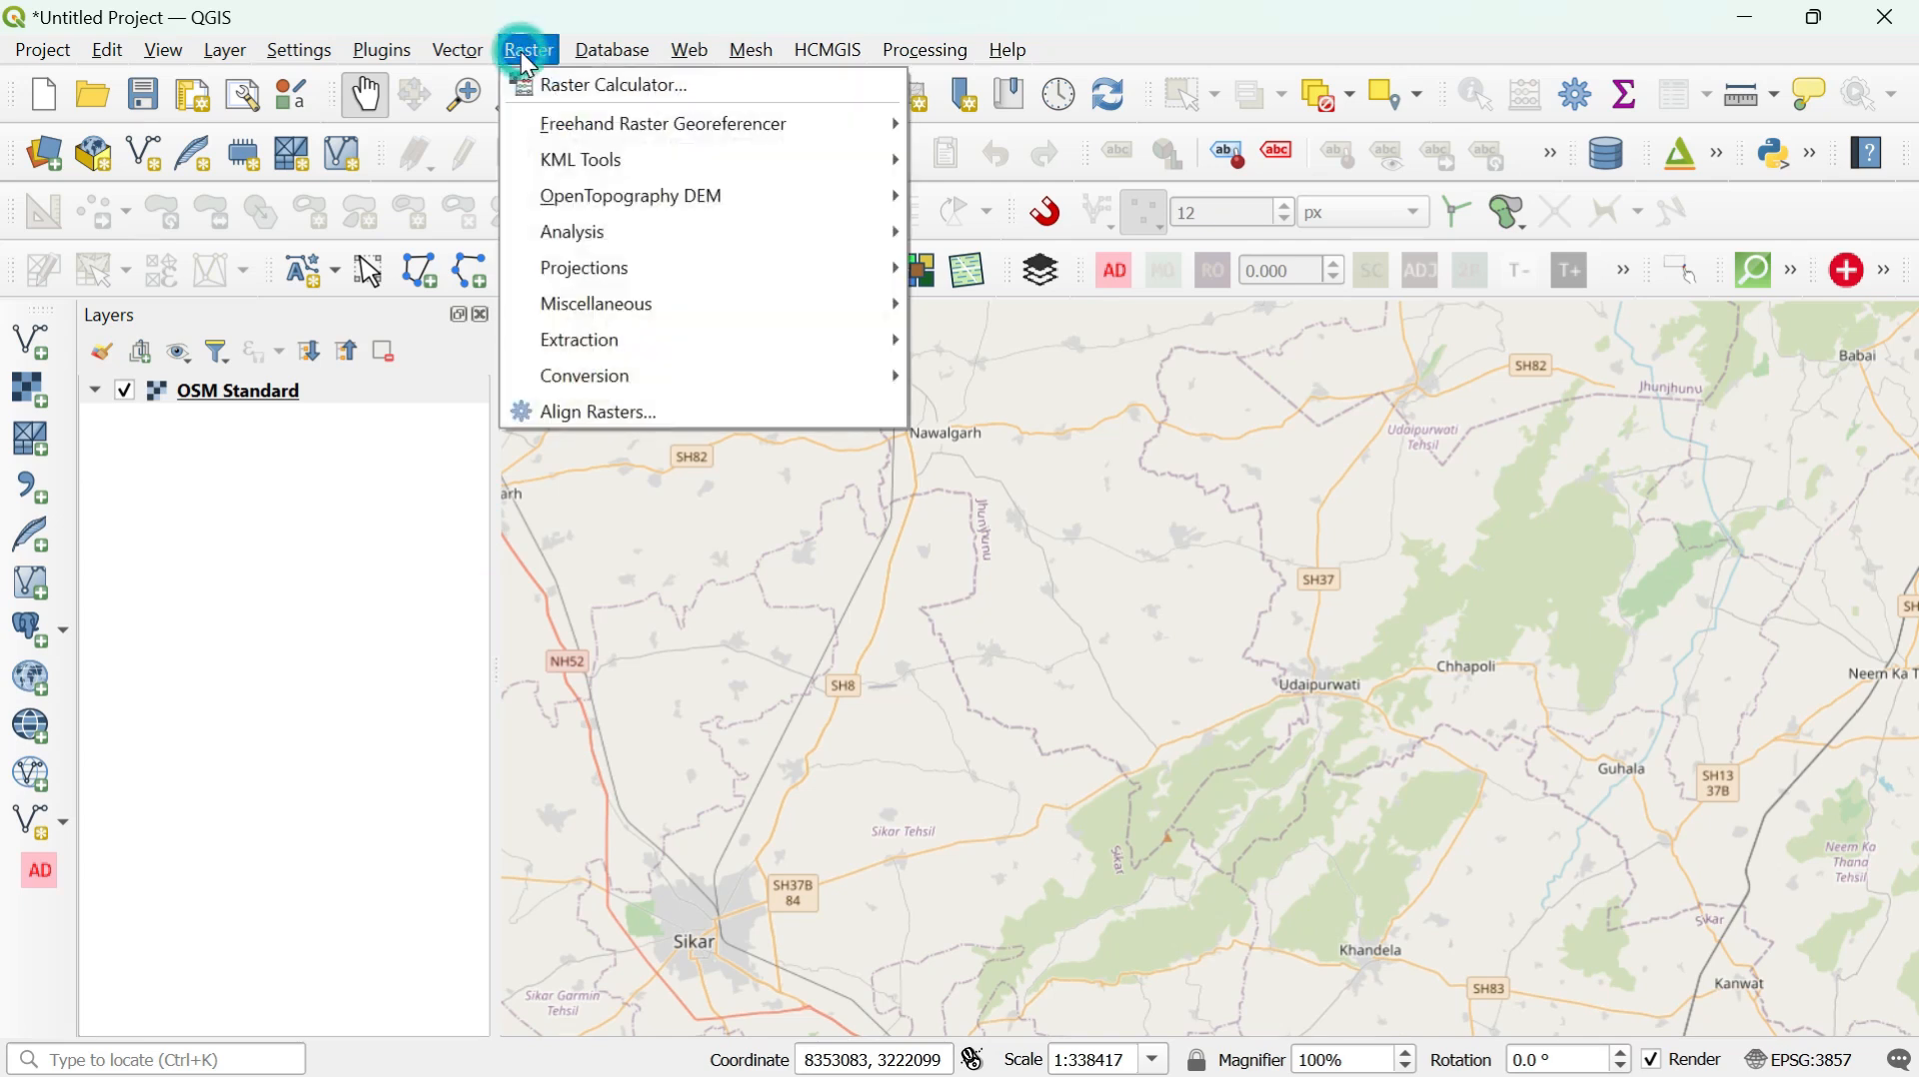
mouse_move(672, 199)
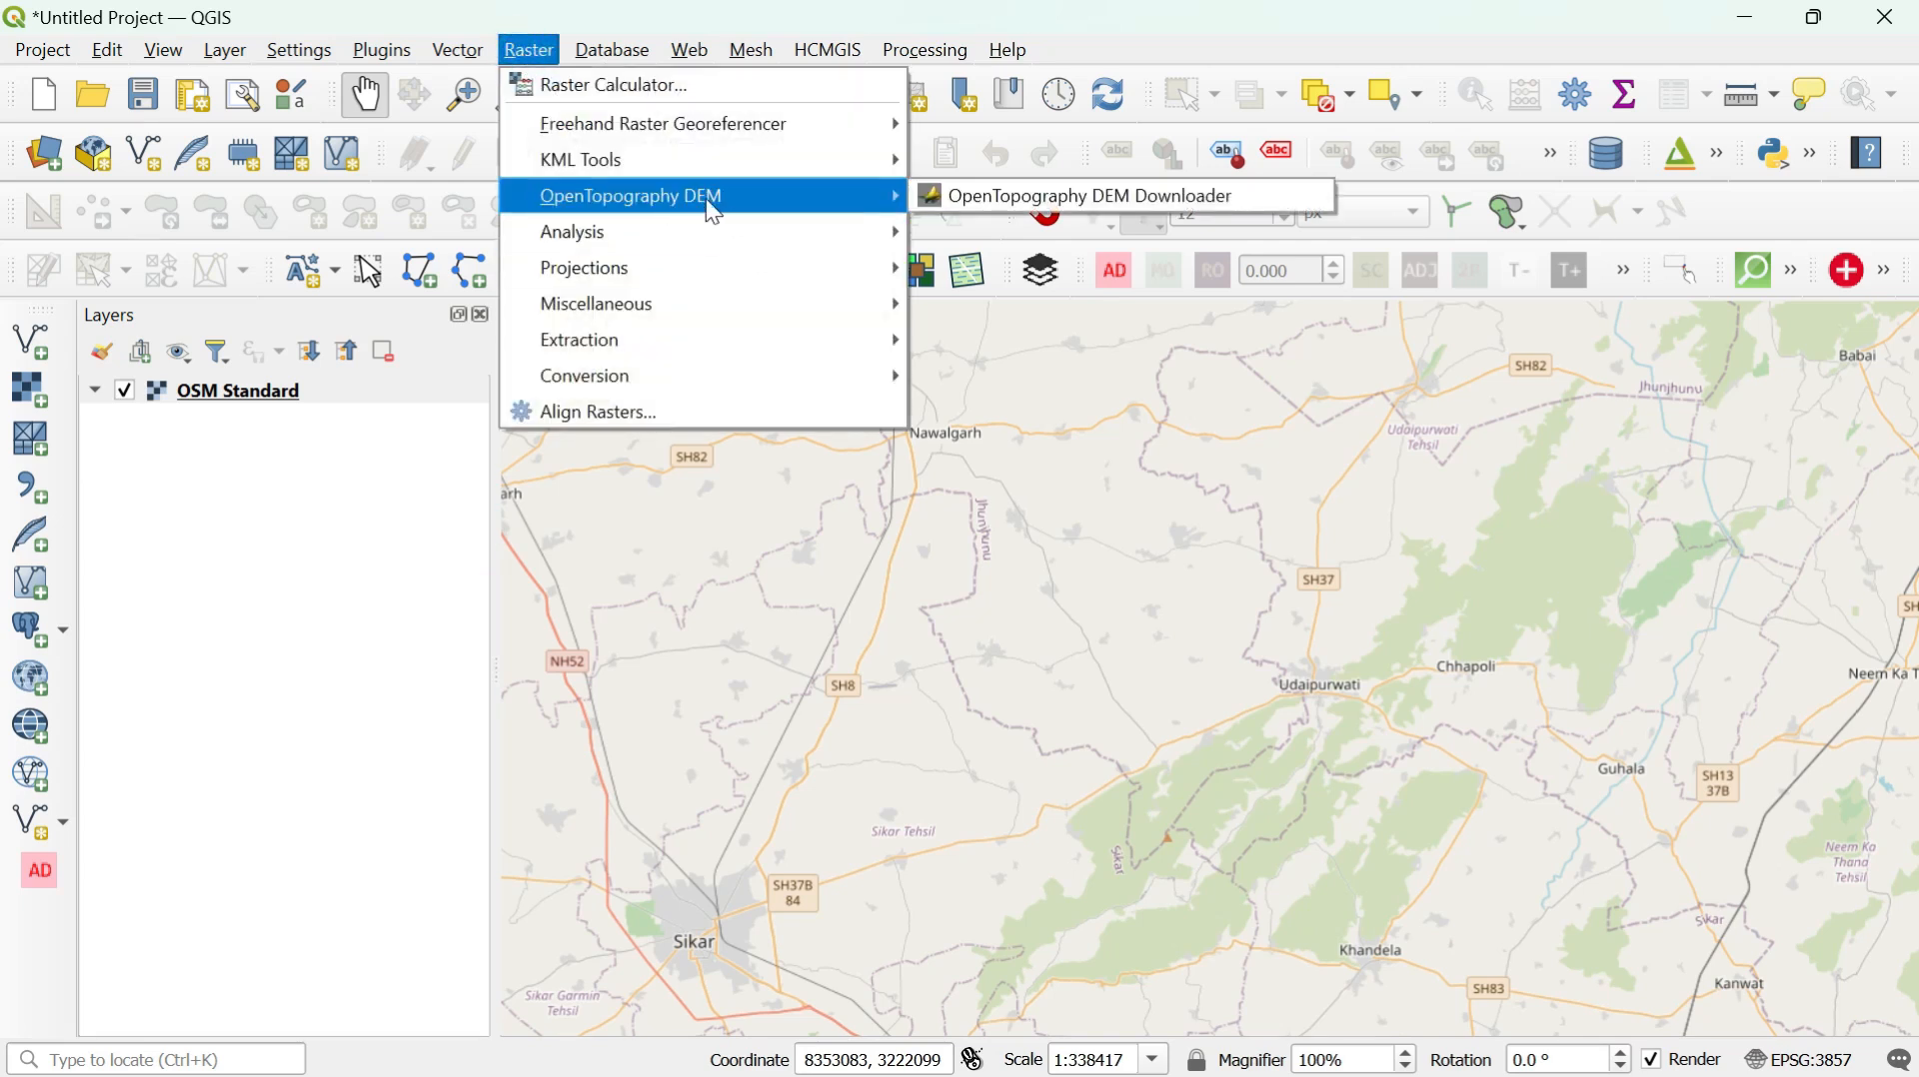
click(1000, 195)
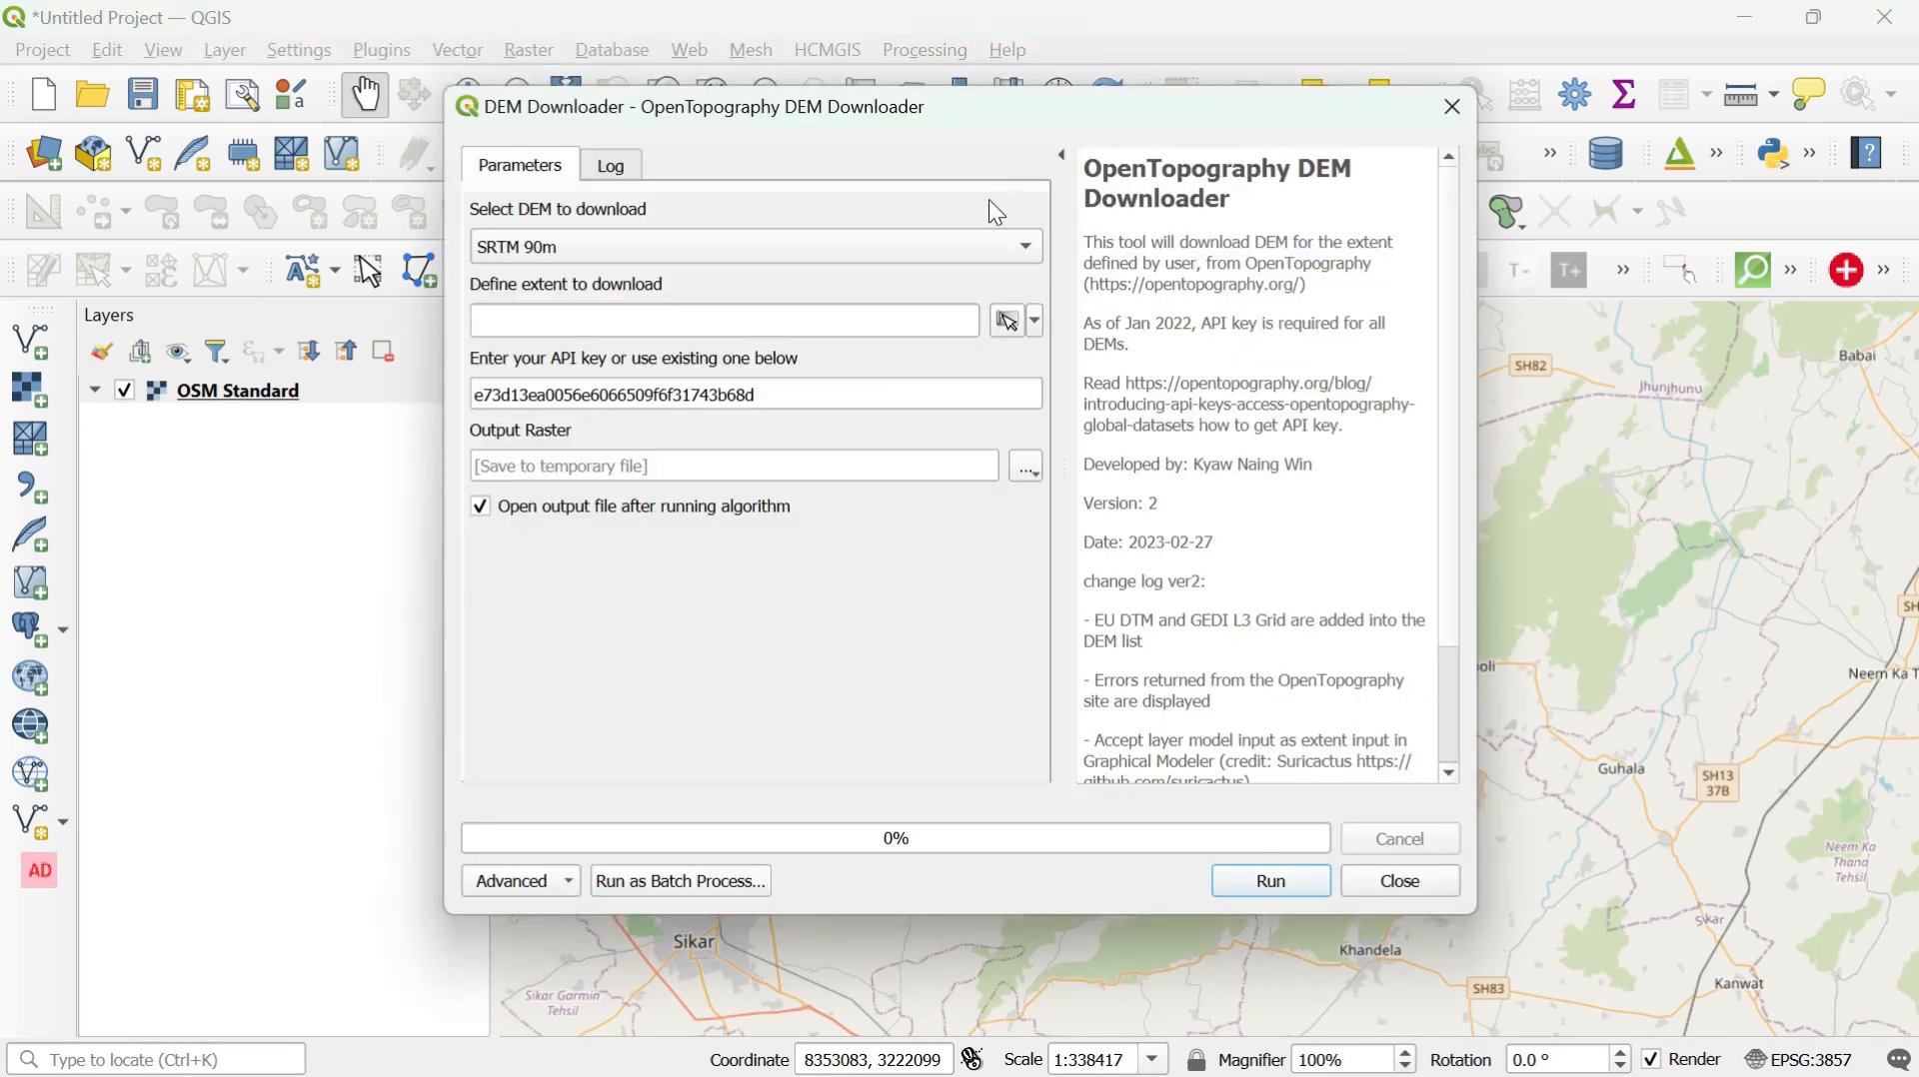
click(860, 248)
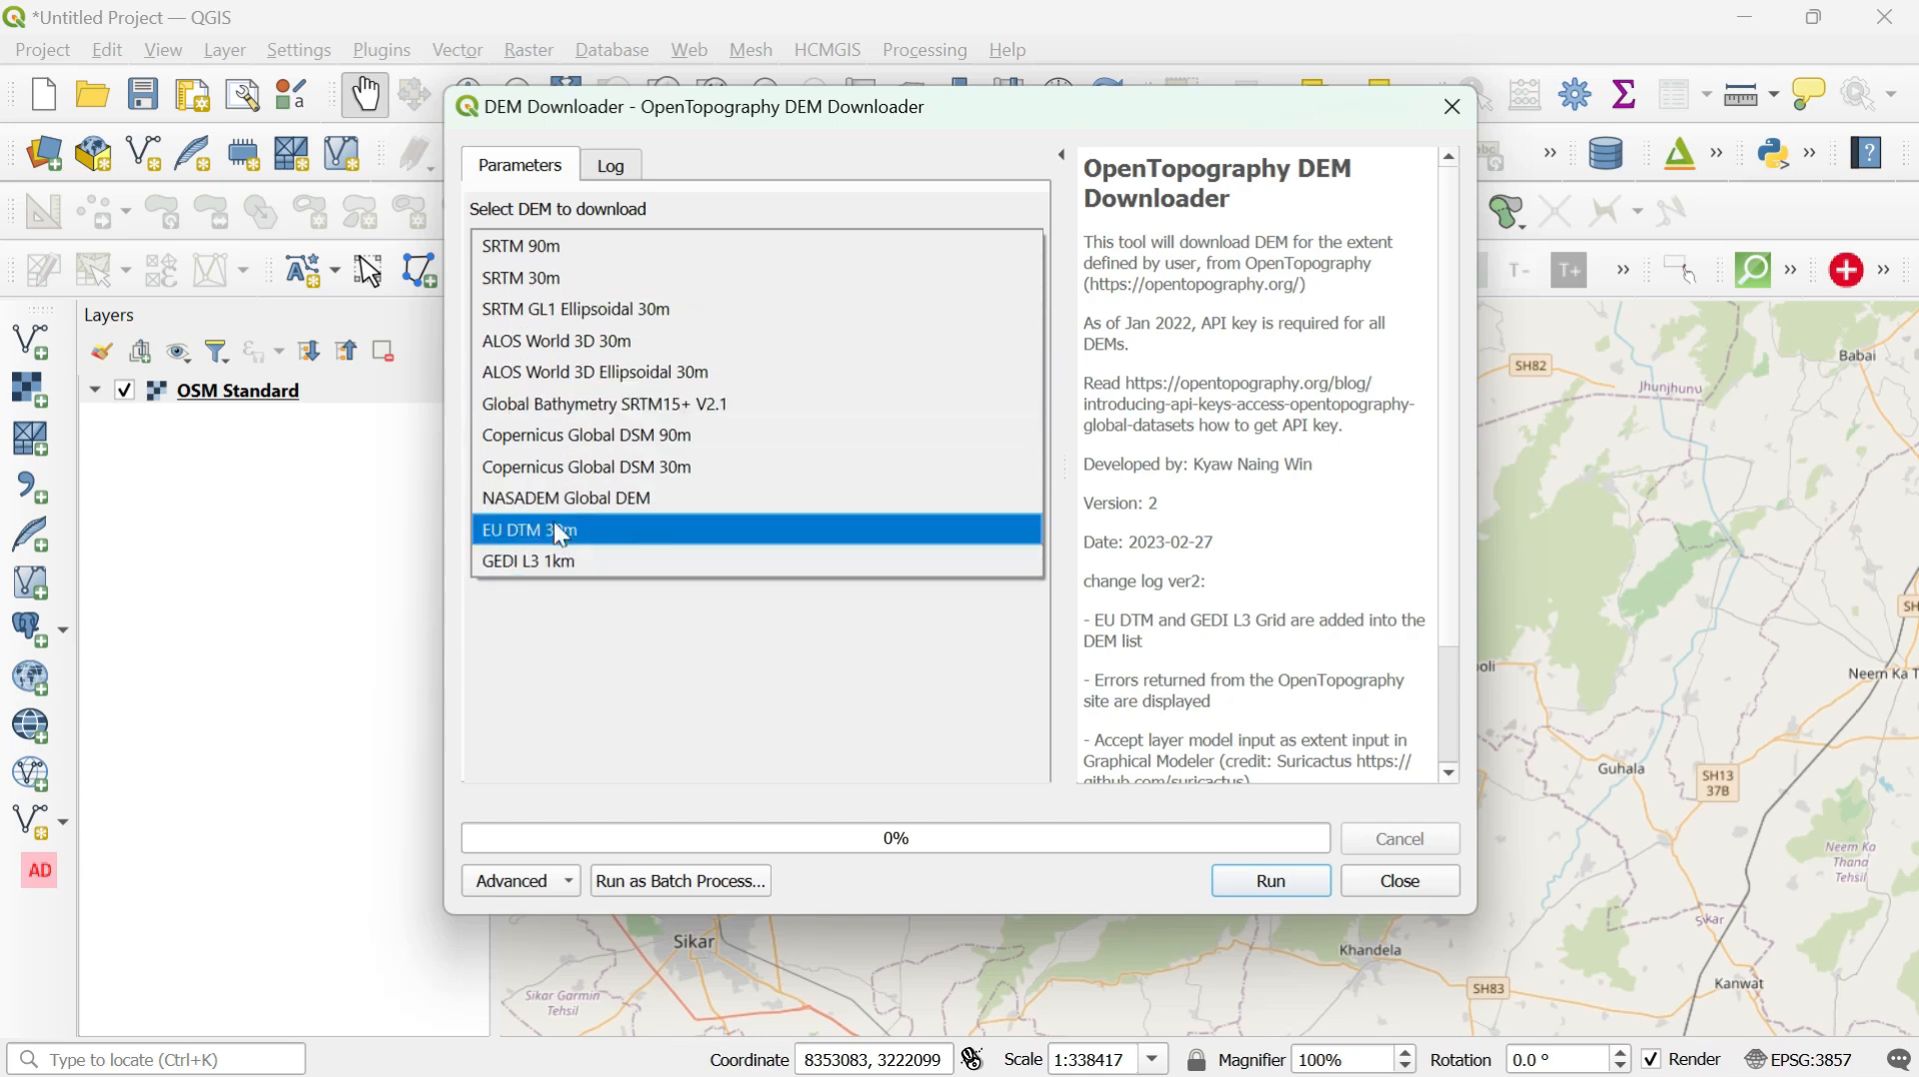
click(525, 276)
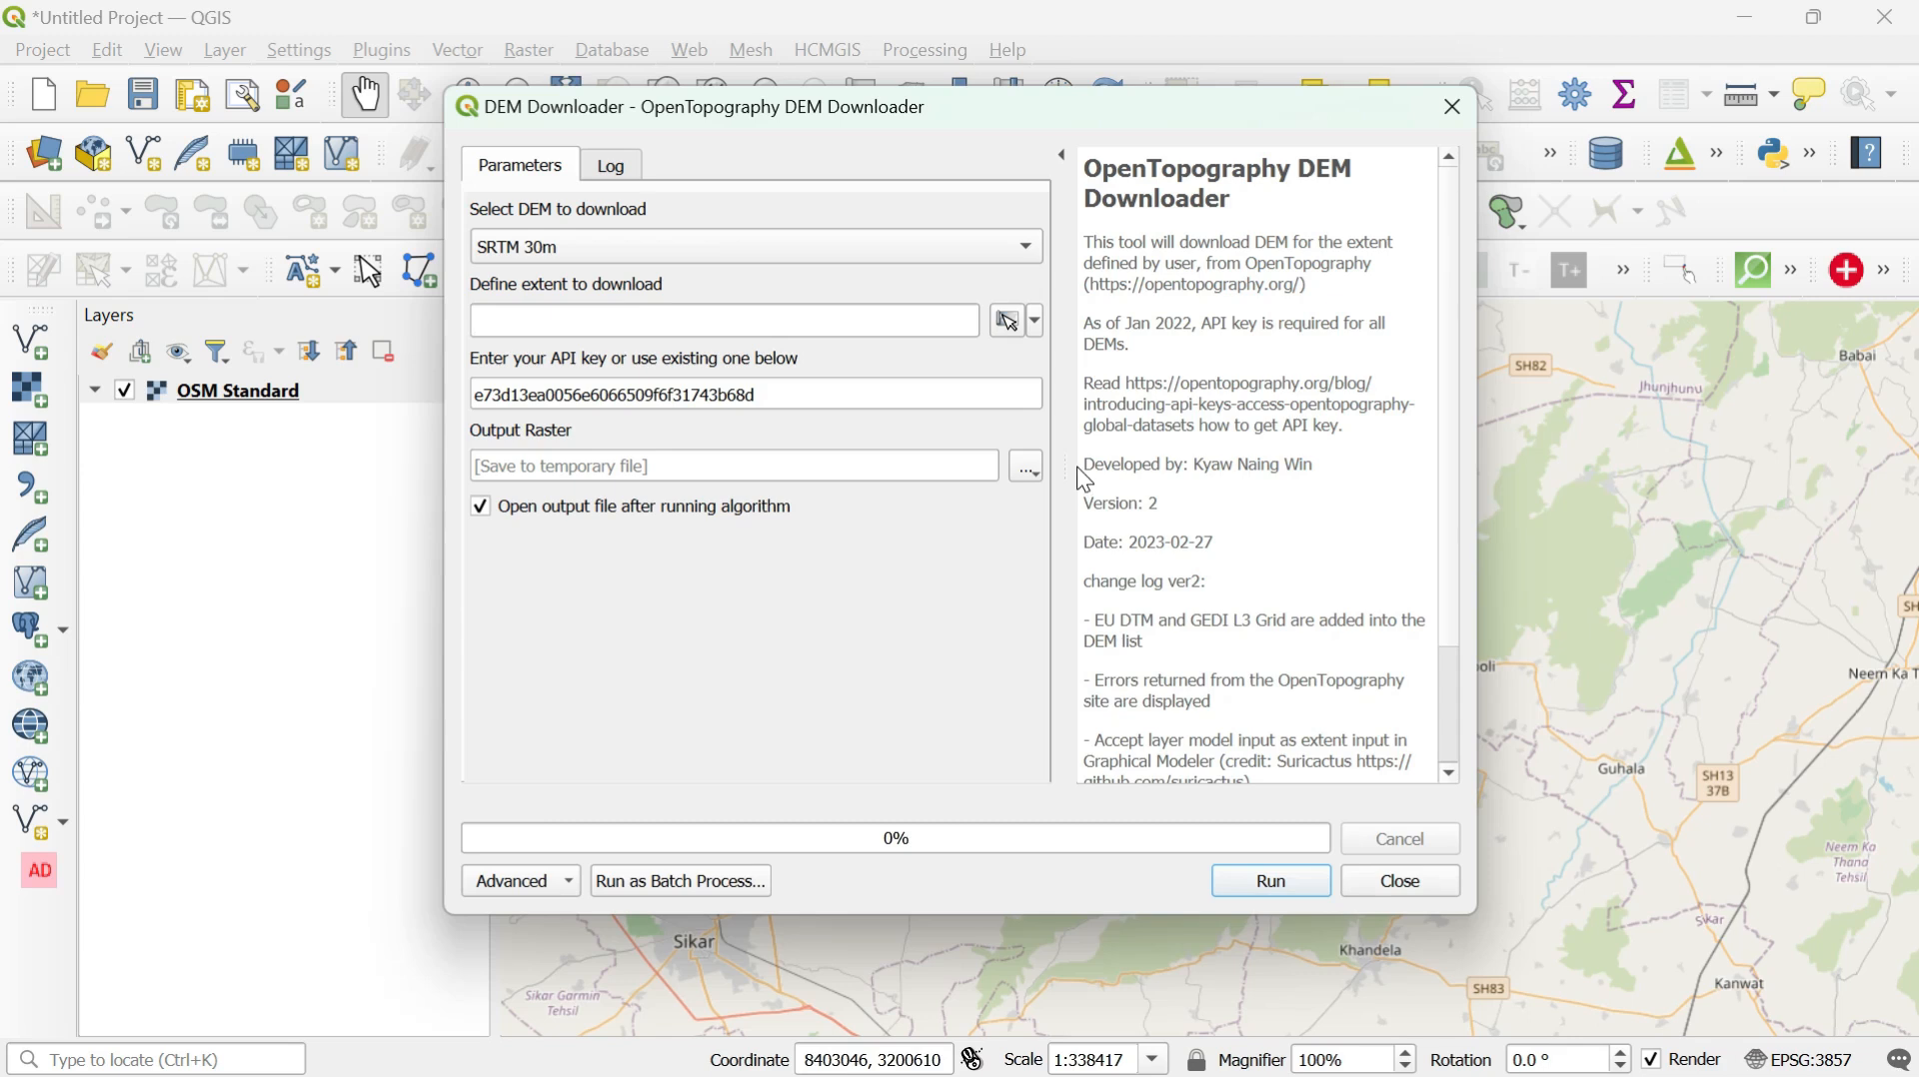
click(1036, 321)
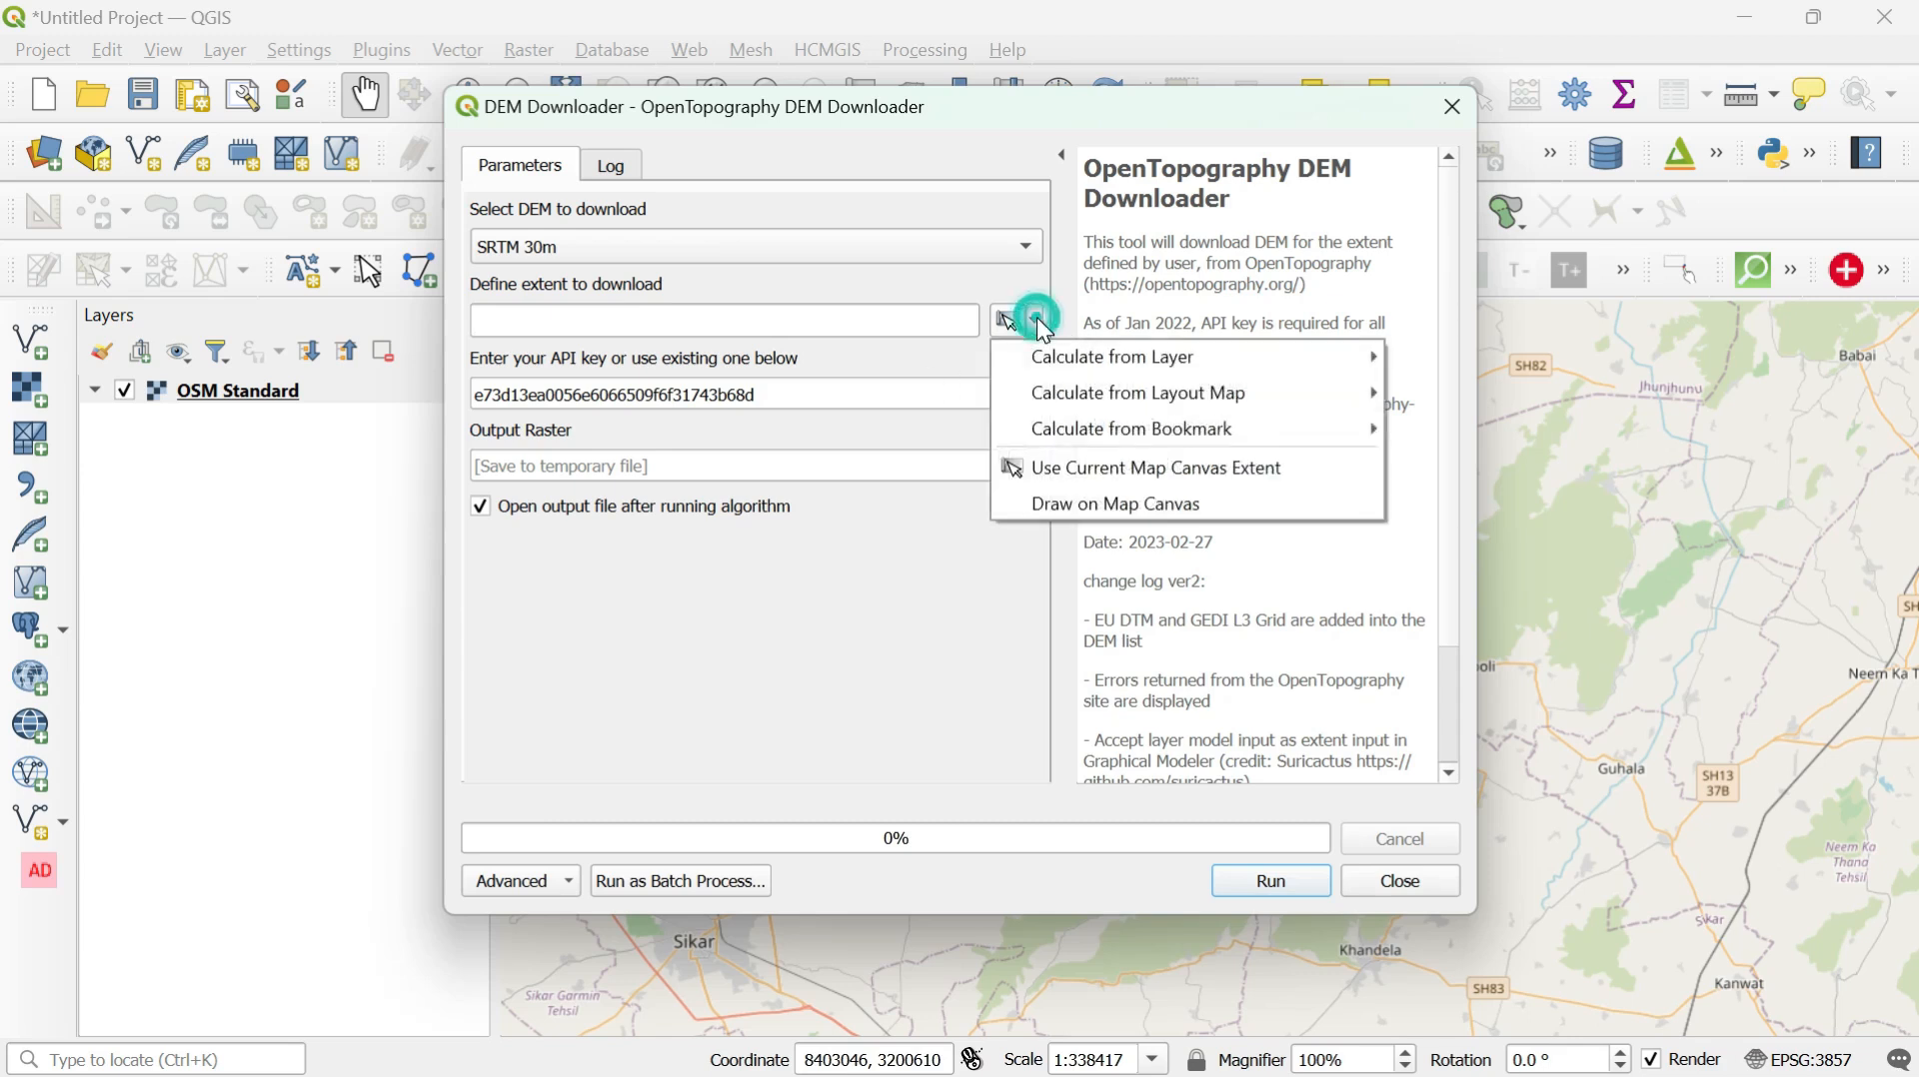
click(1254, 470)
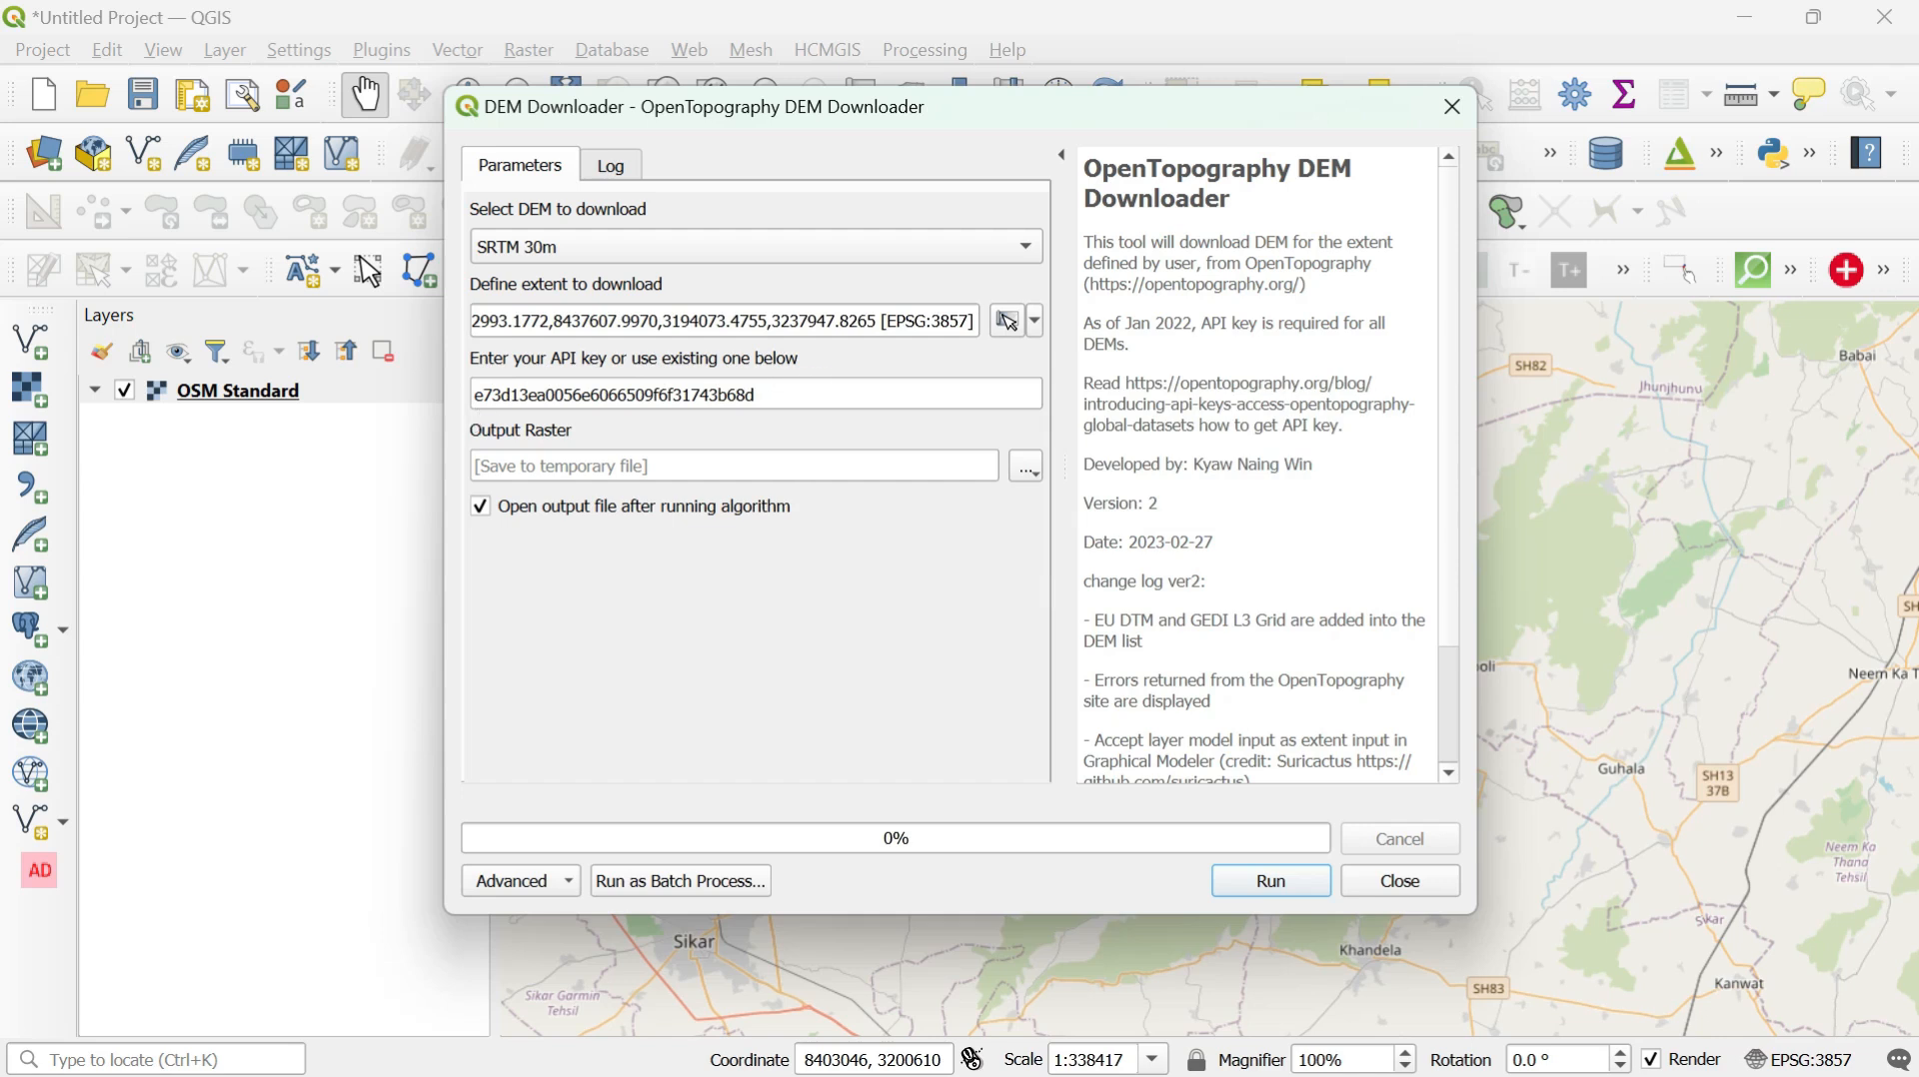
drag(780, 395, 474, 397)
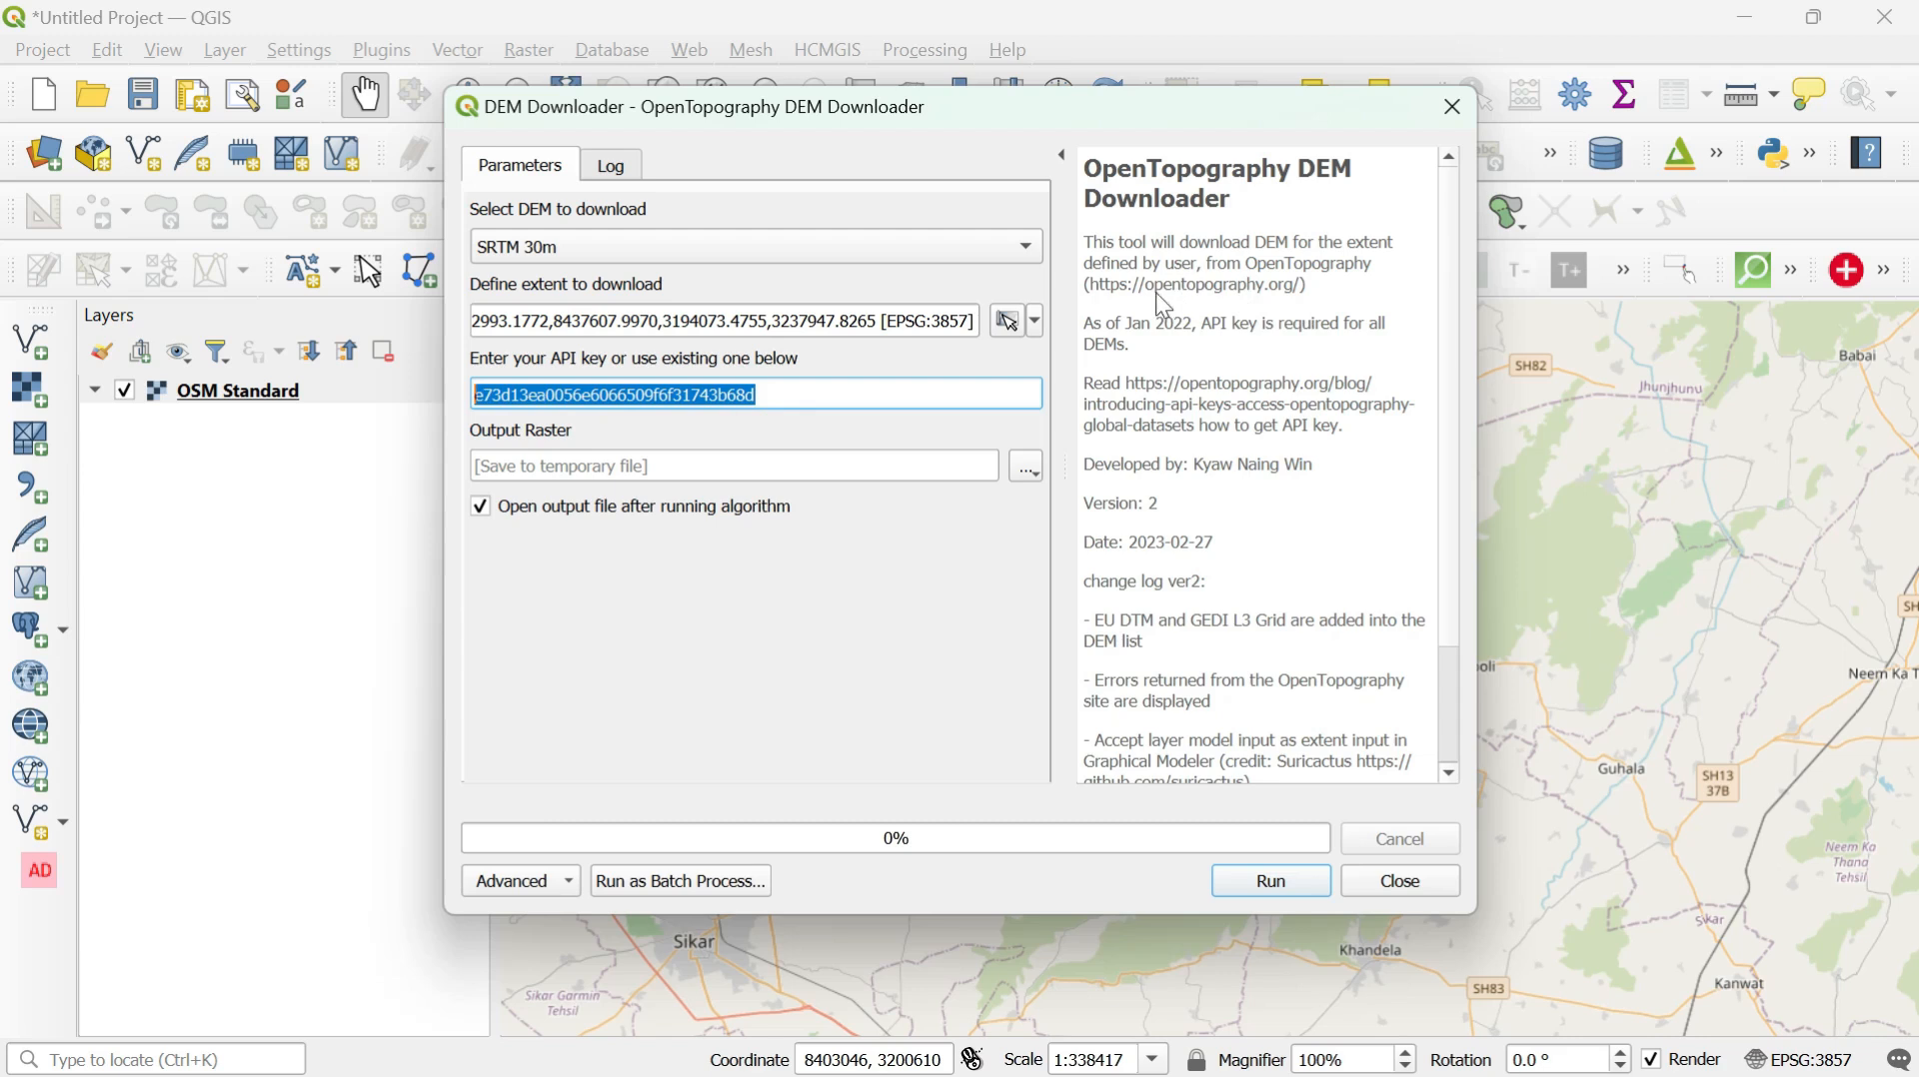
drag(1091, 285, 1279, 310)
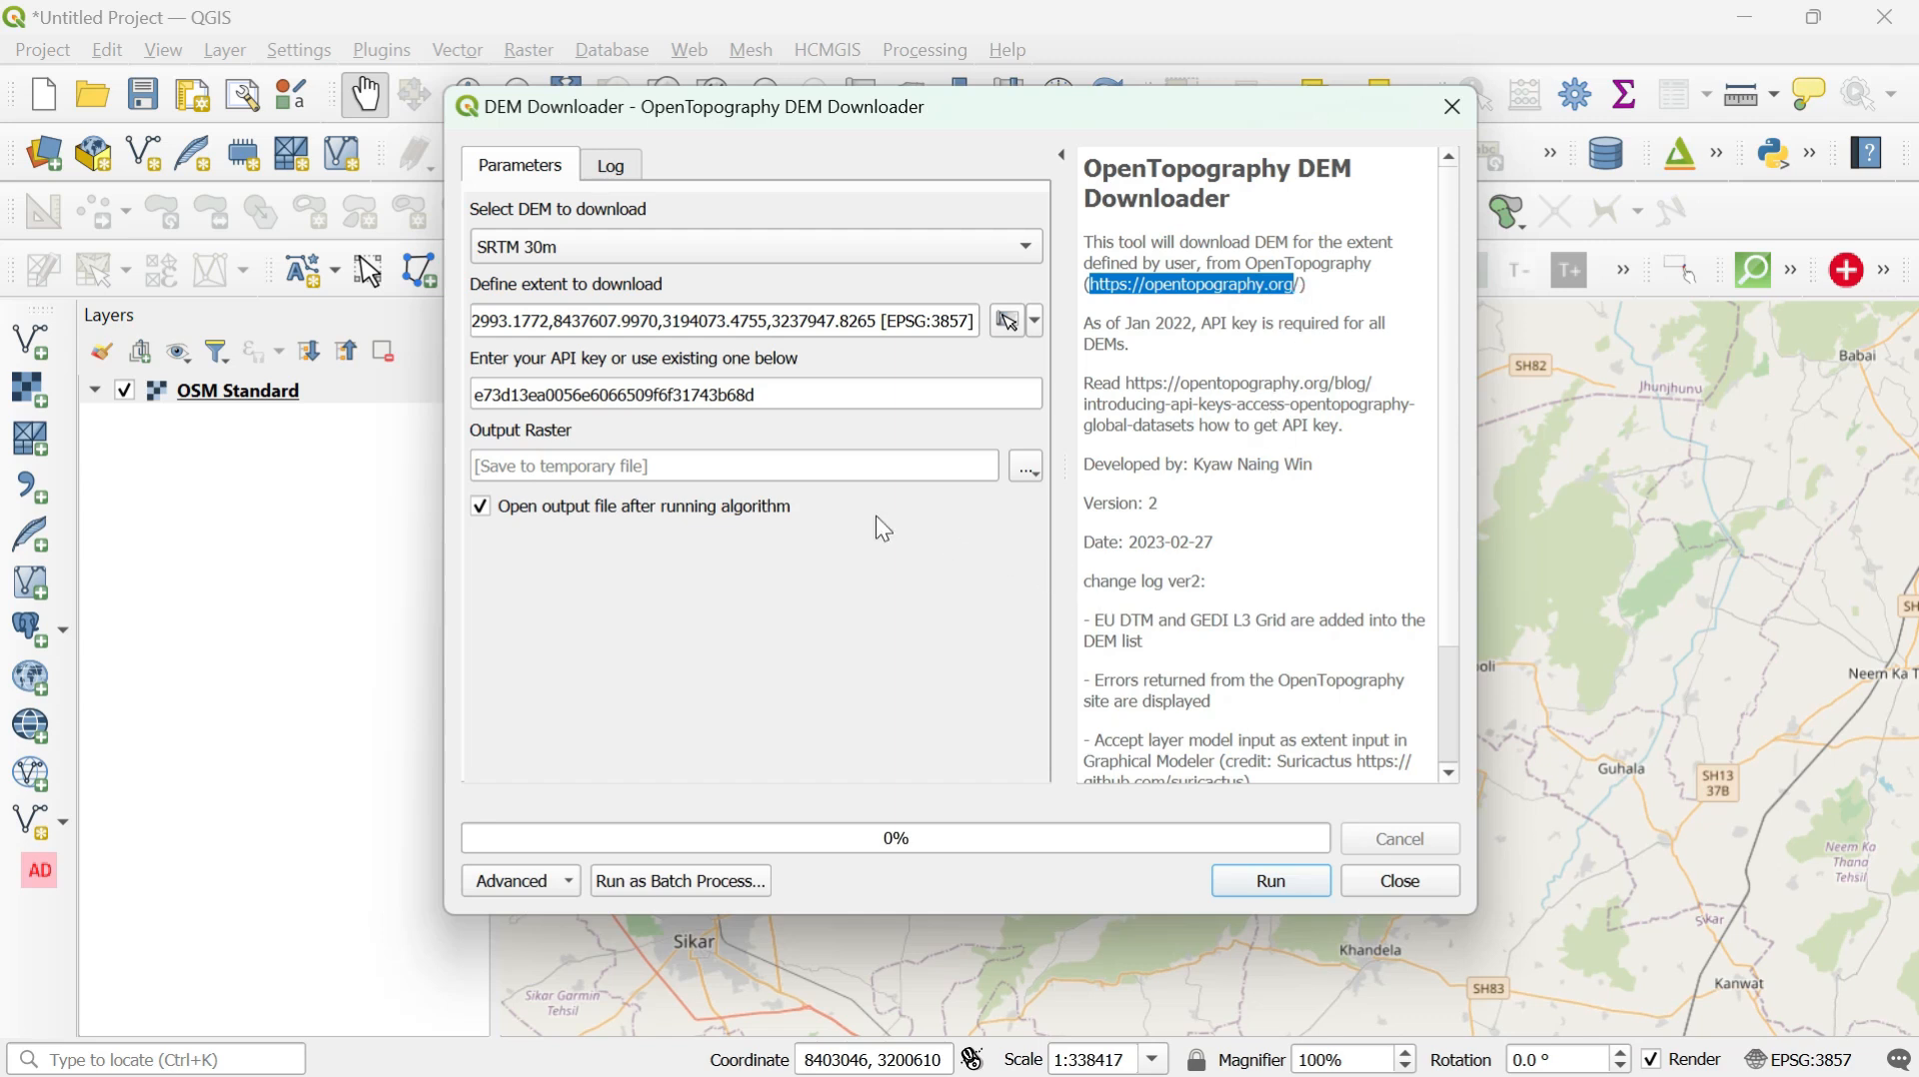
- Set the output raster to DEM_MY_AREA.tif in the Mafinga-24.08.2024 folder, run the DEM download and close the downloader
click(1025, 467)
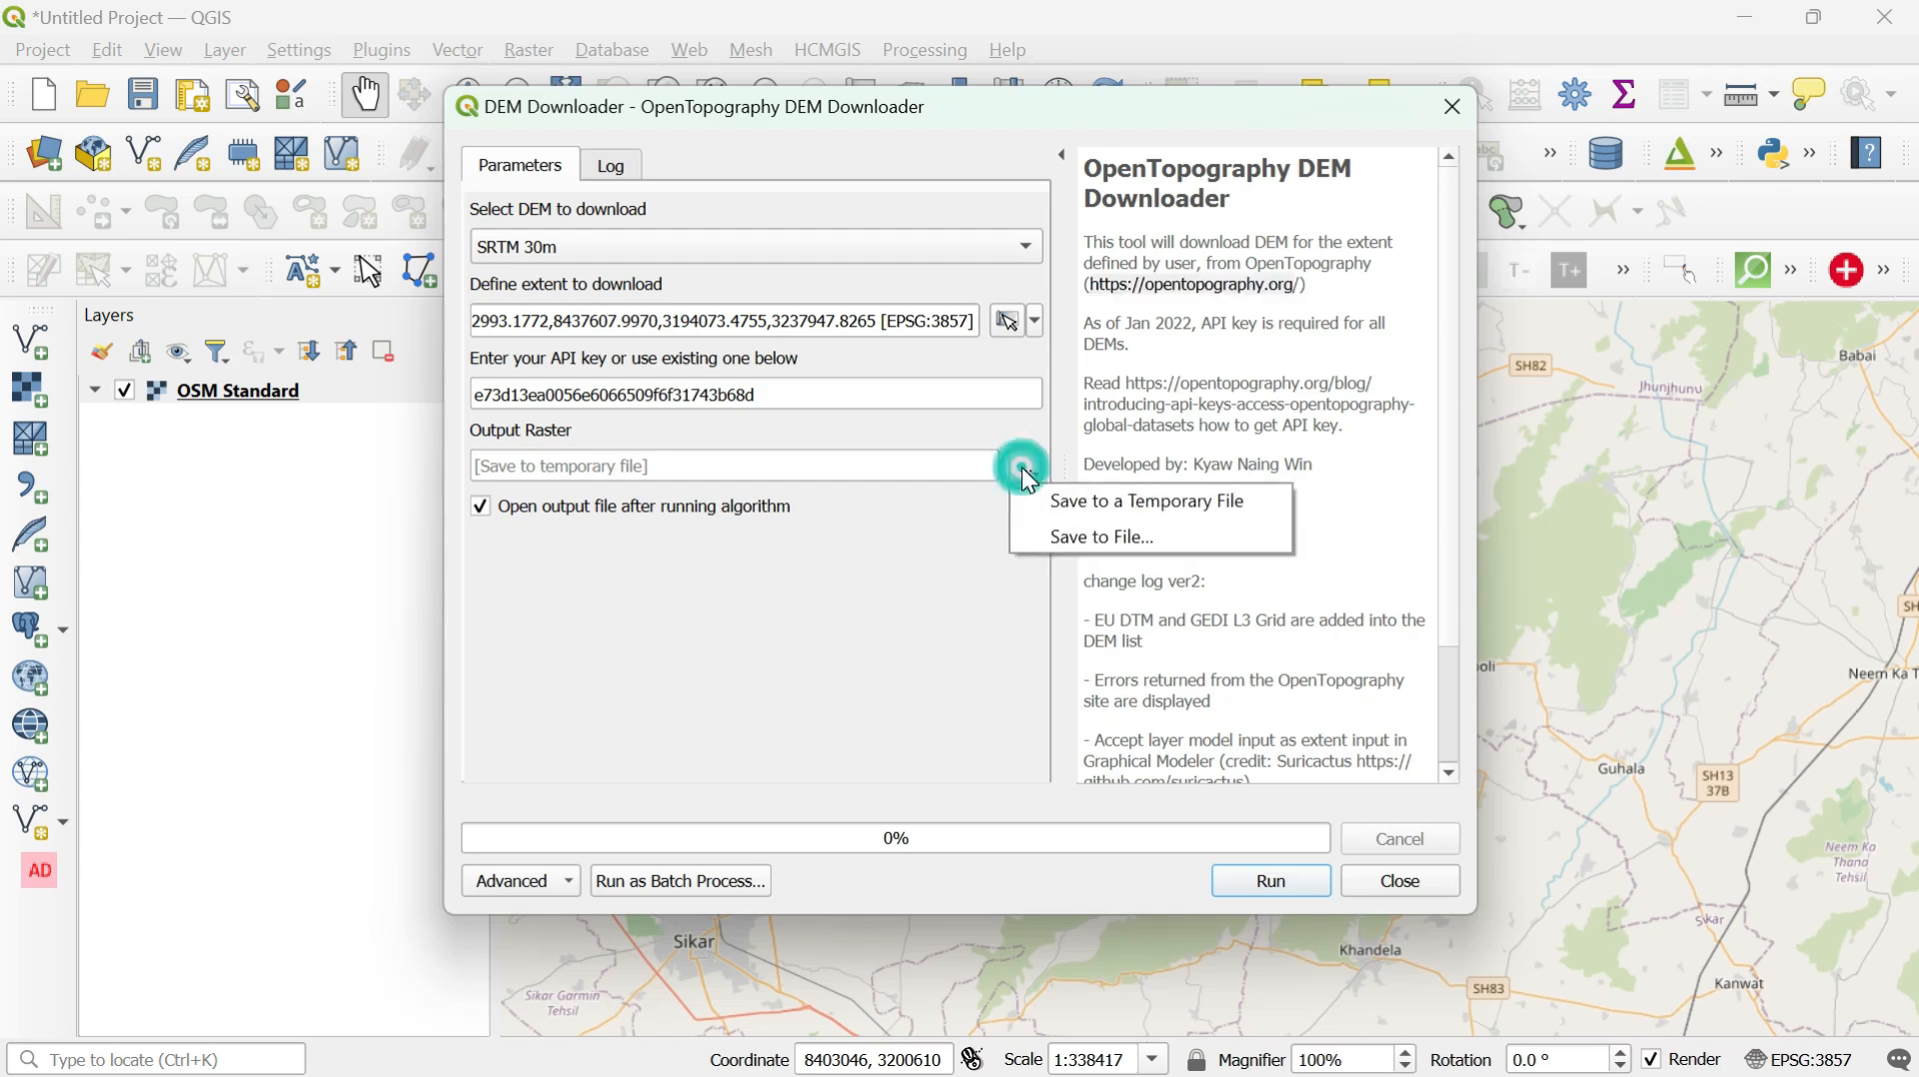
click(1096, 539)
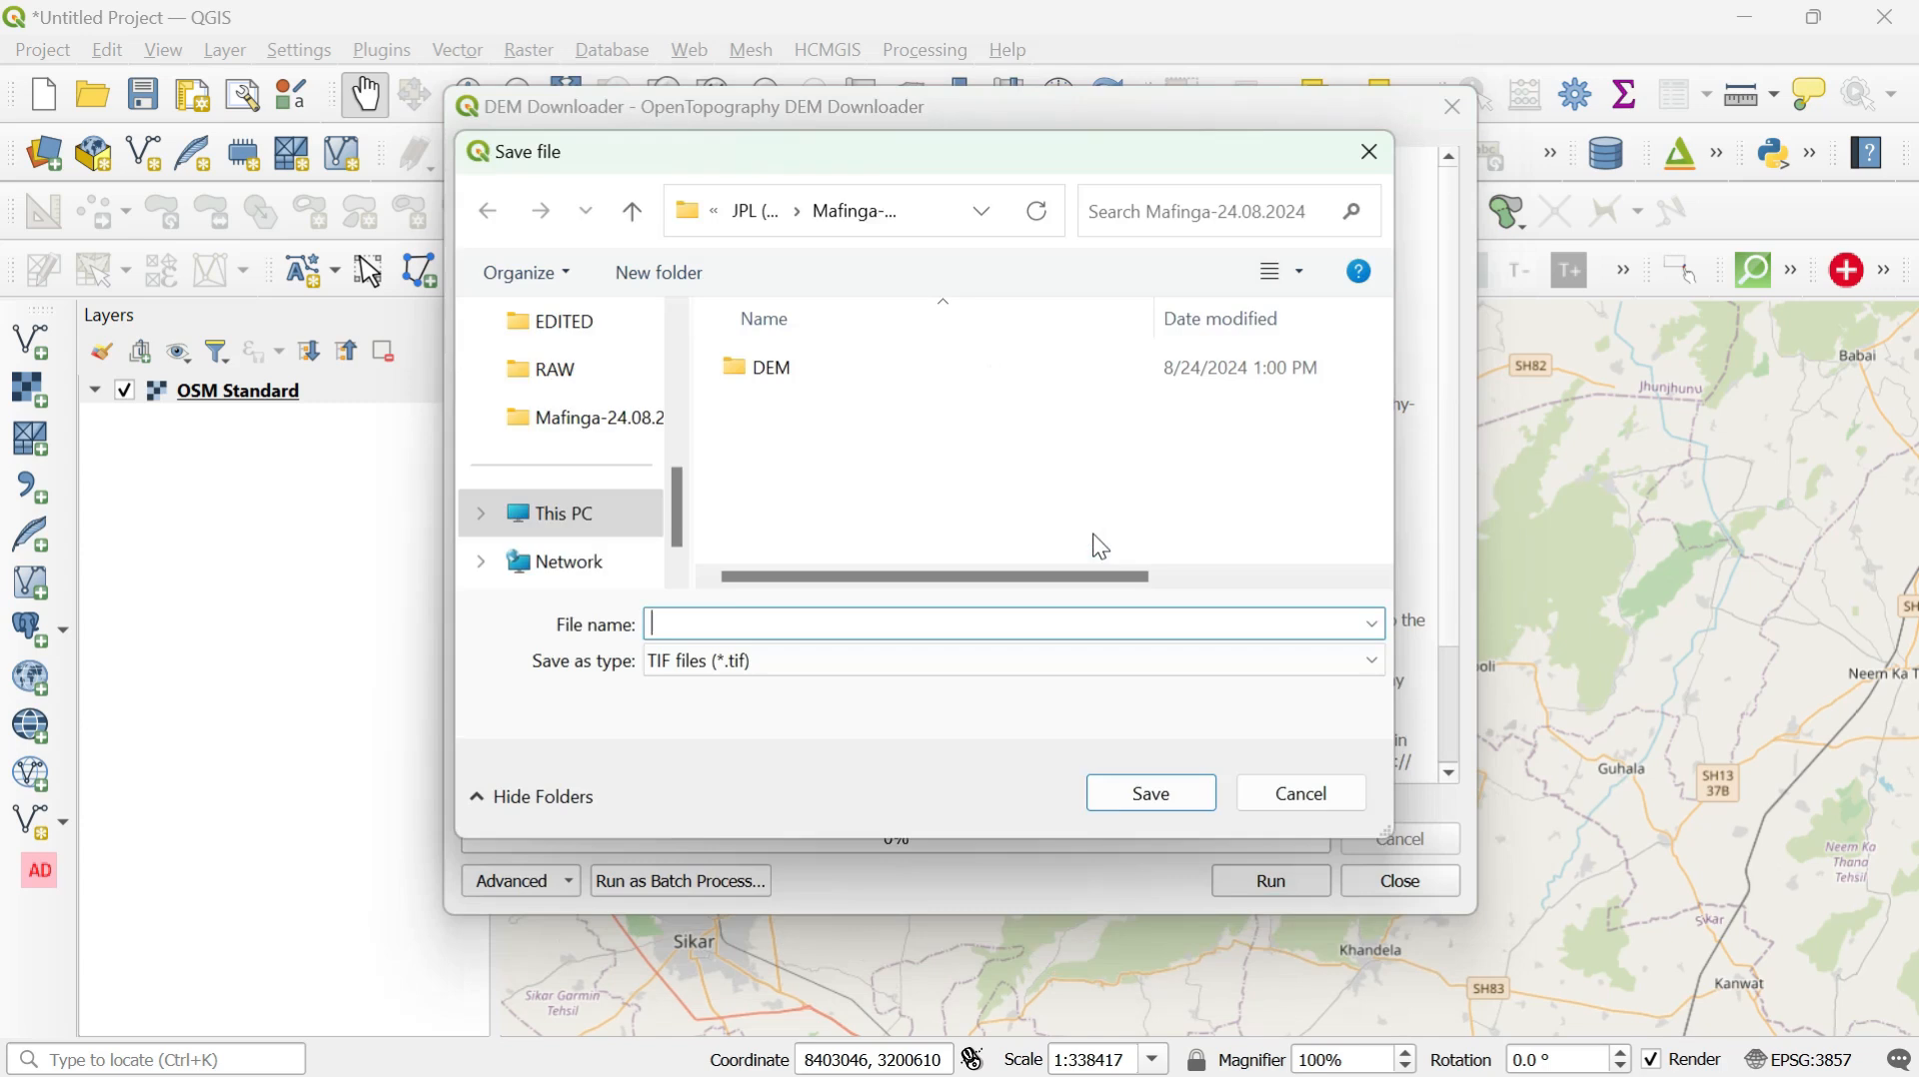
click(785, 384)
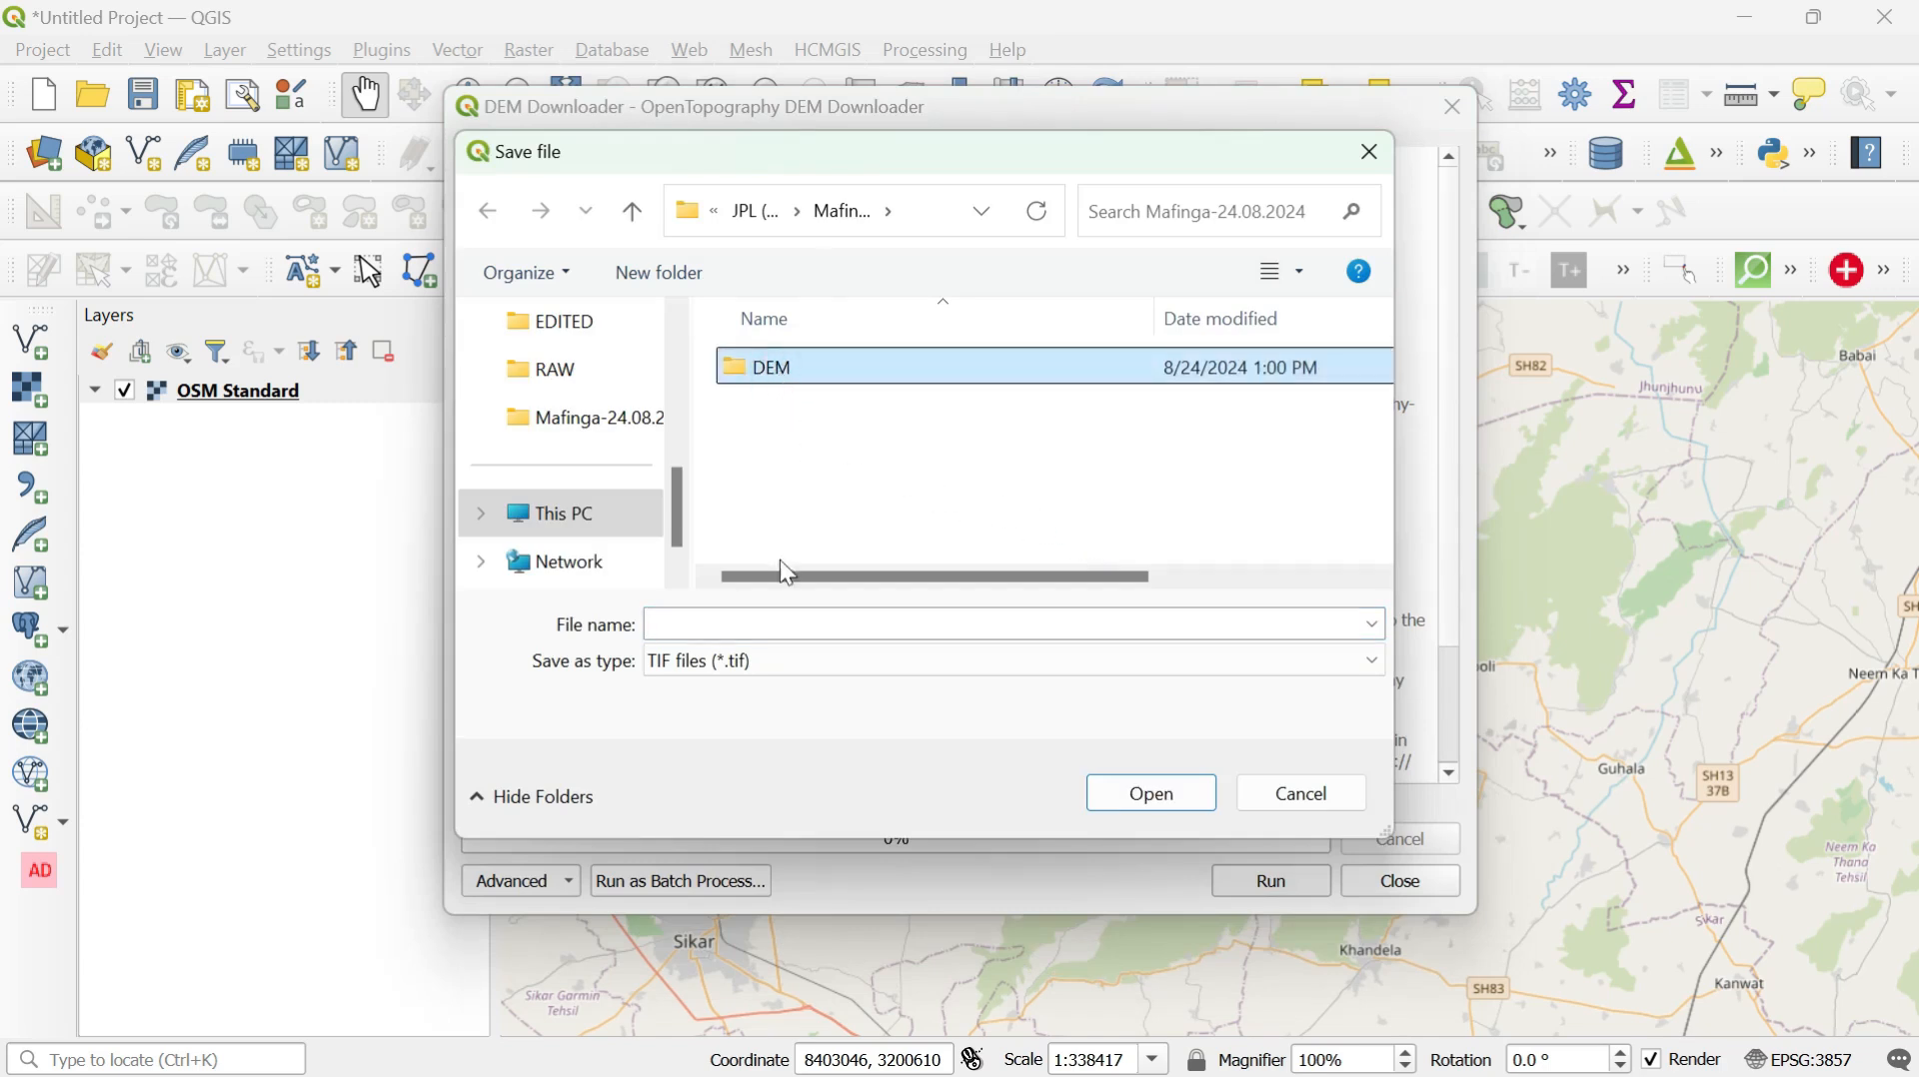
click(765, 623)
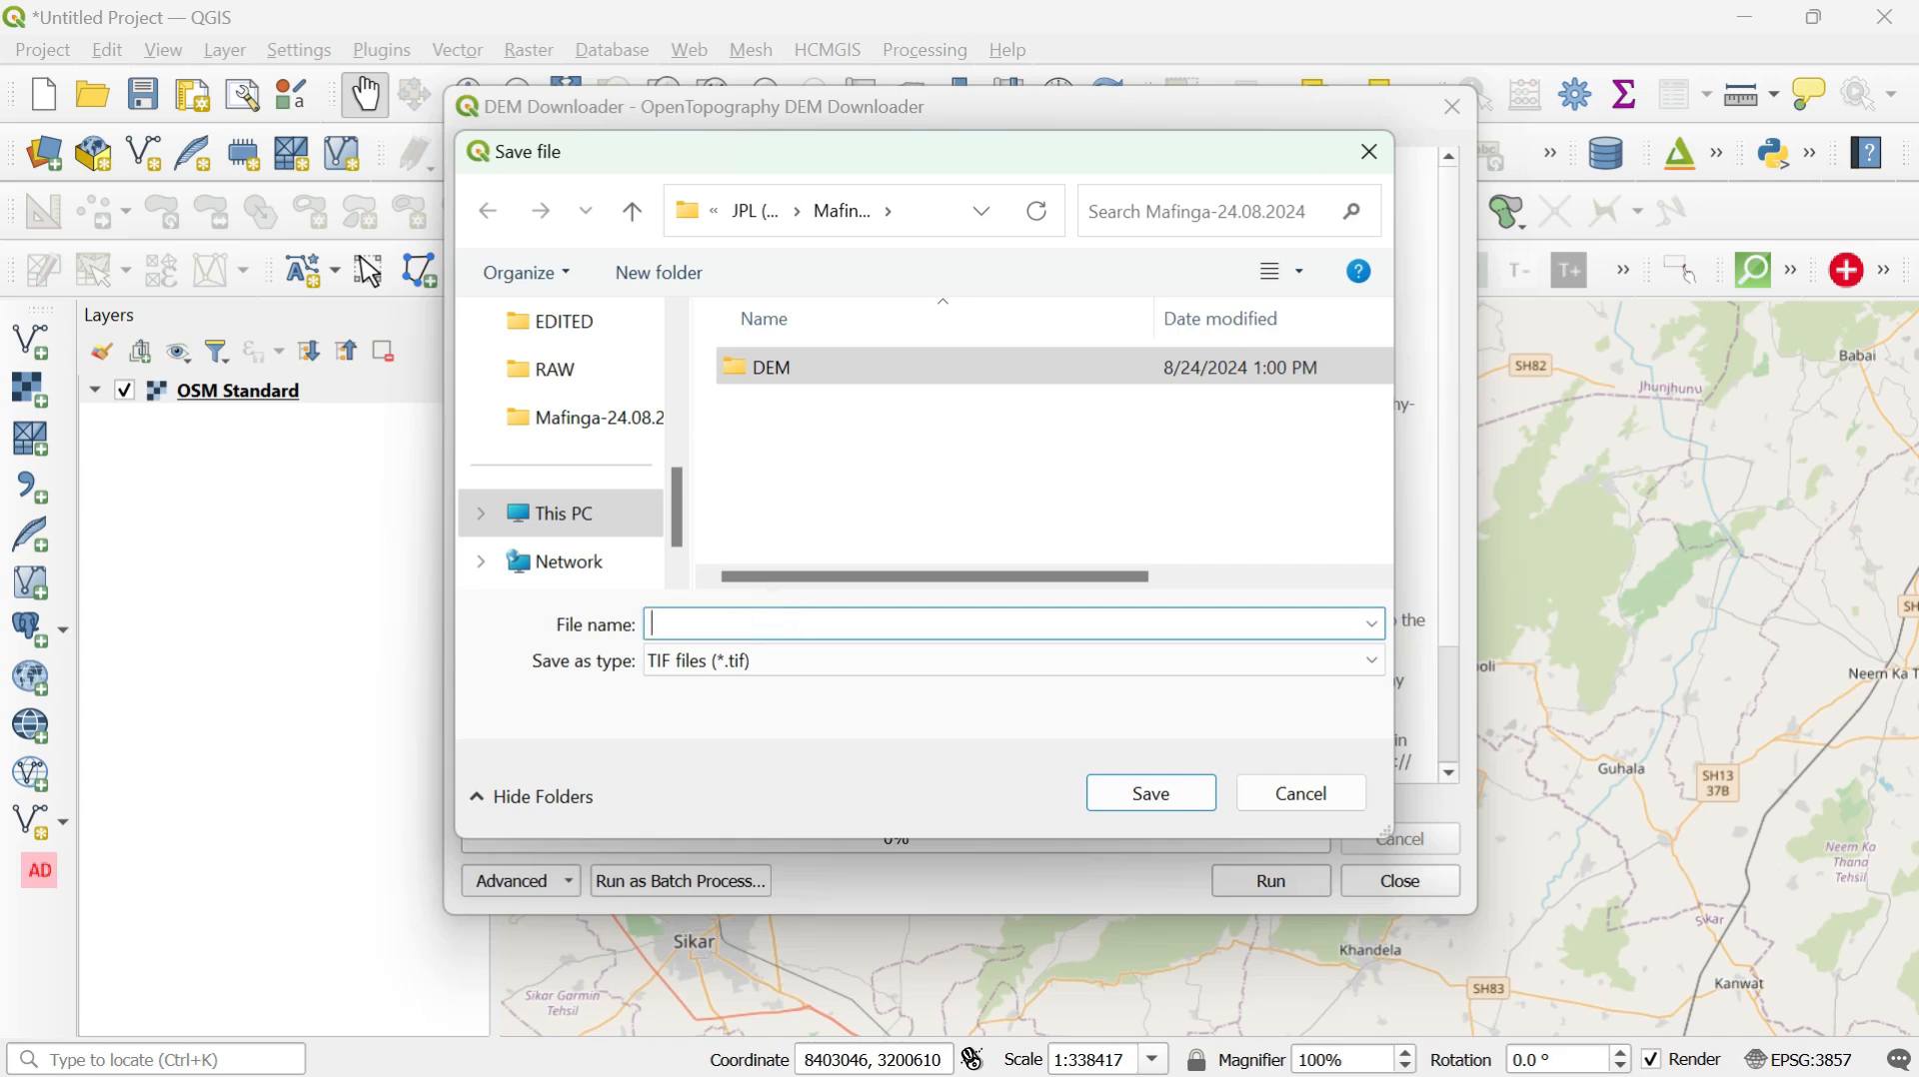
text(DE)
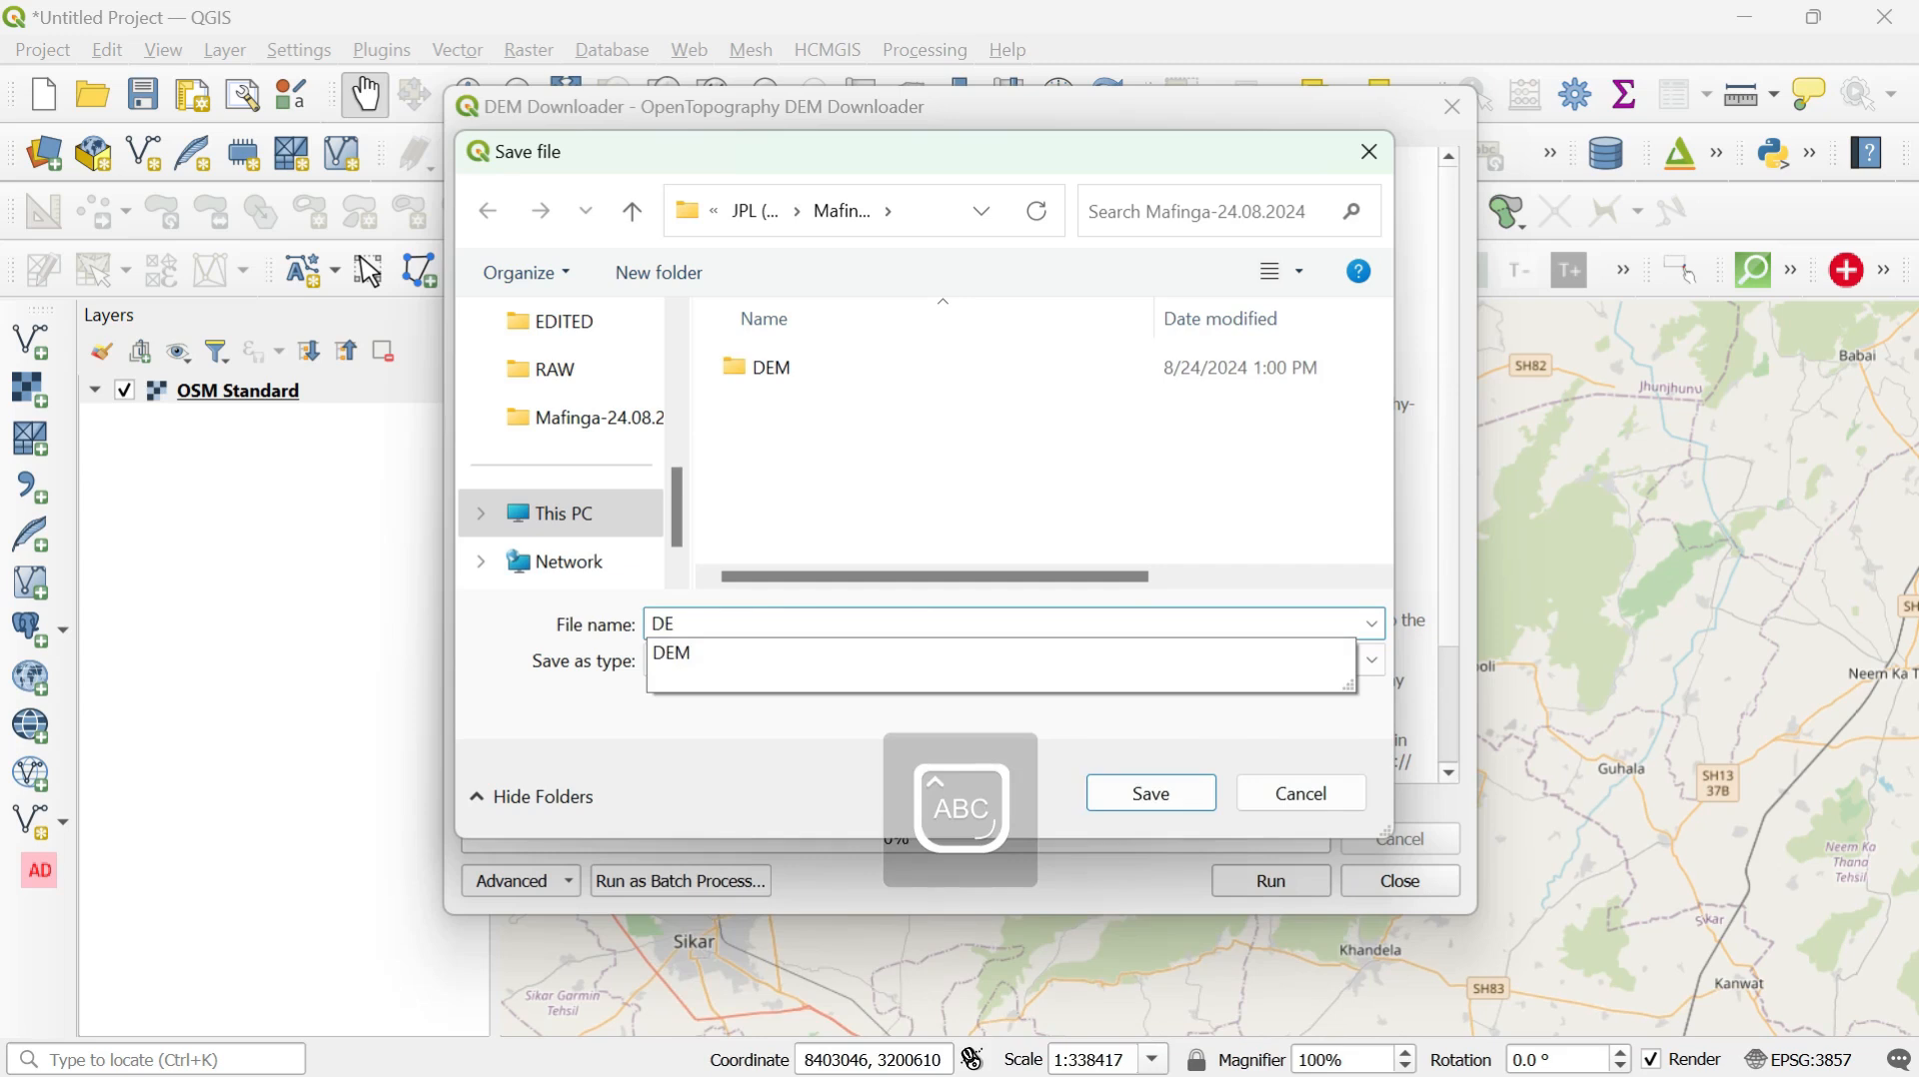
text(M)
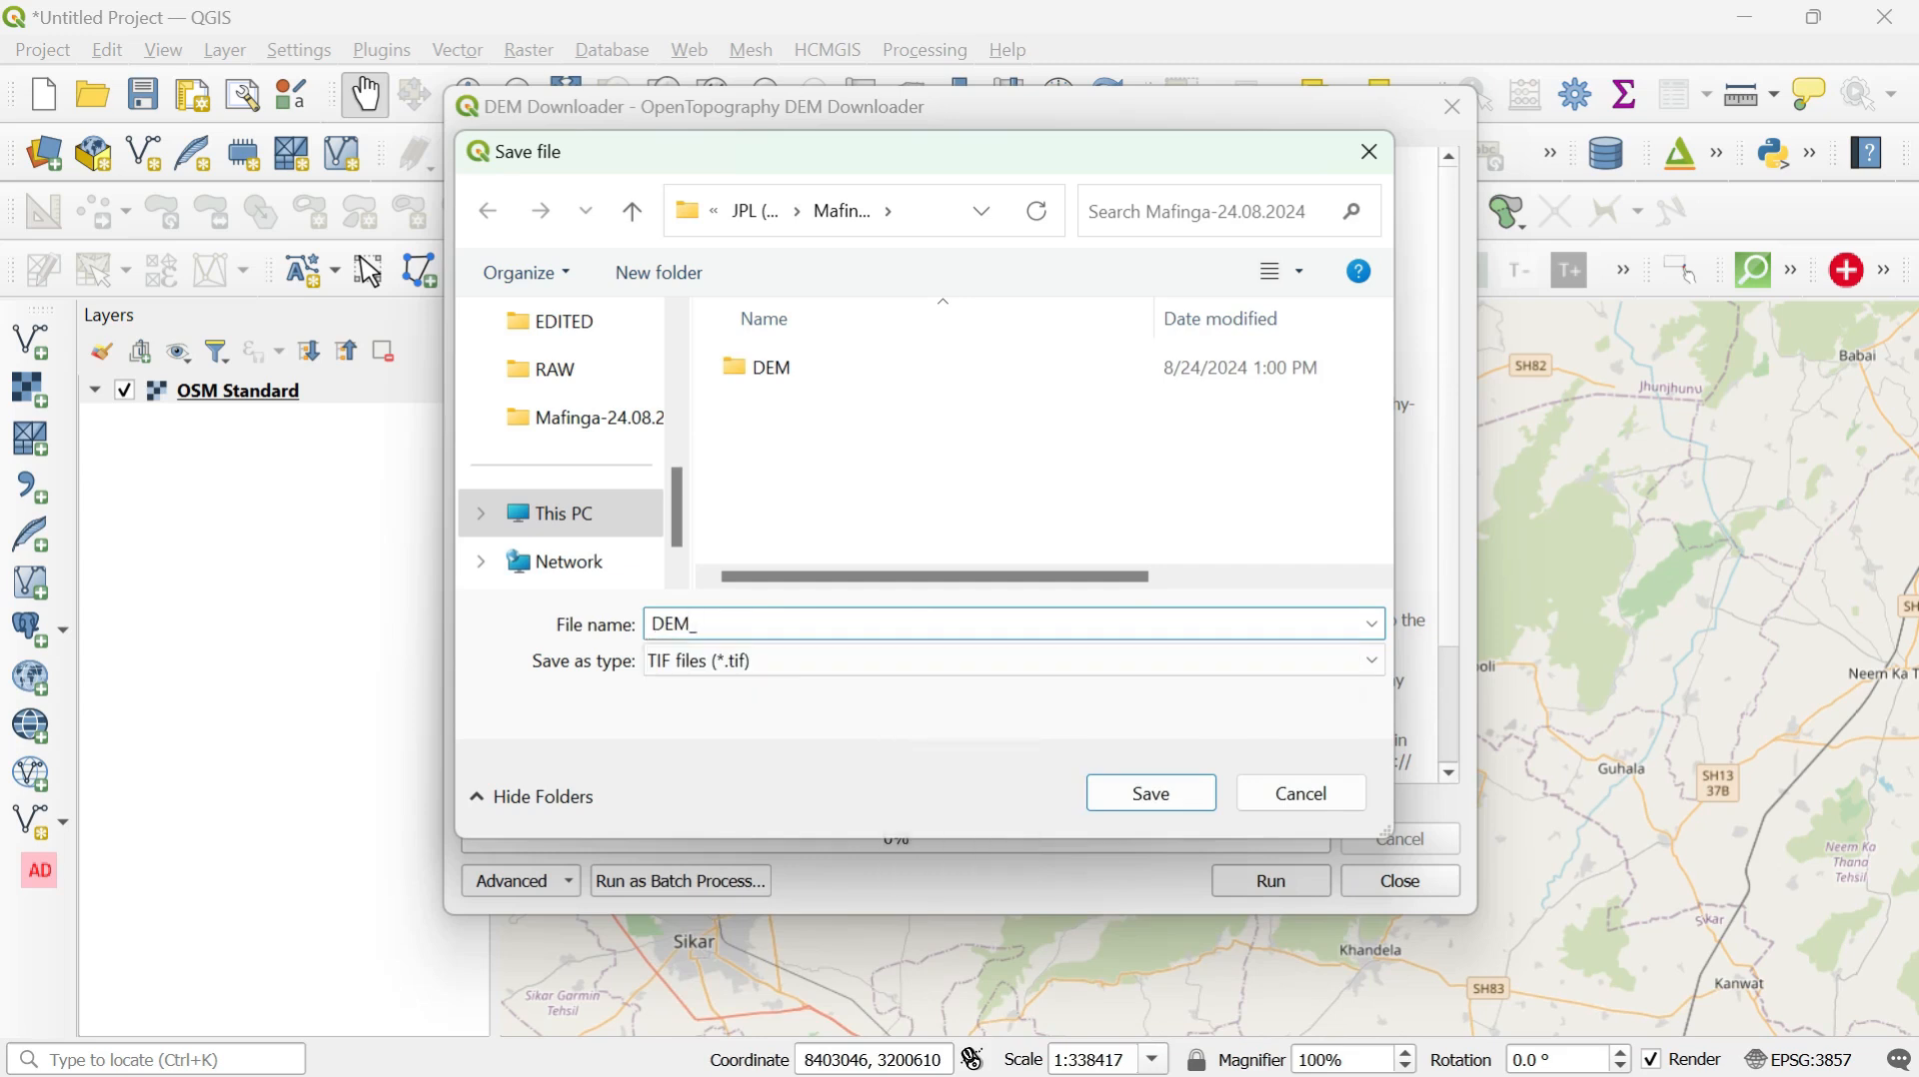
text(_MY_AREA)
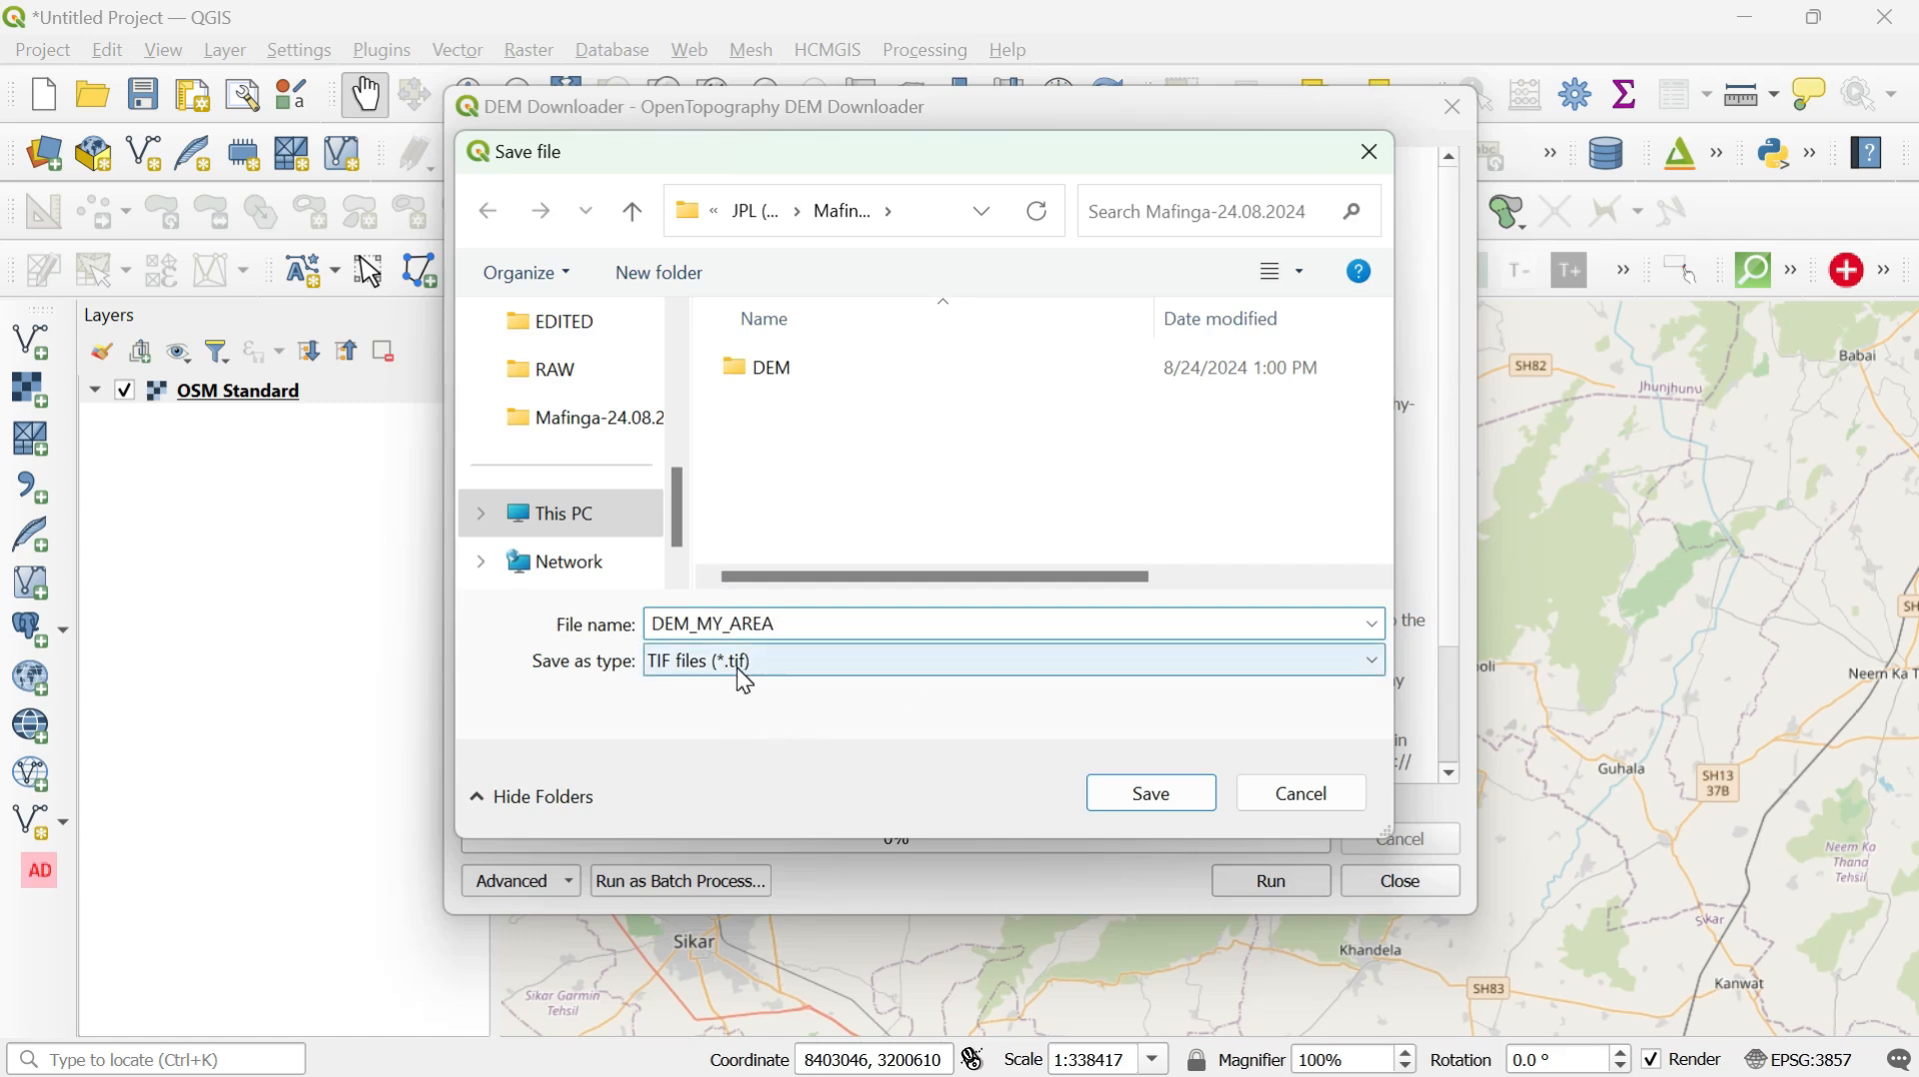
click(1159, 794)
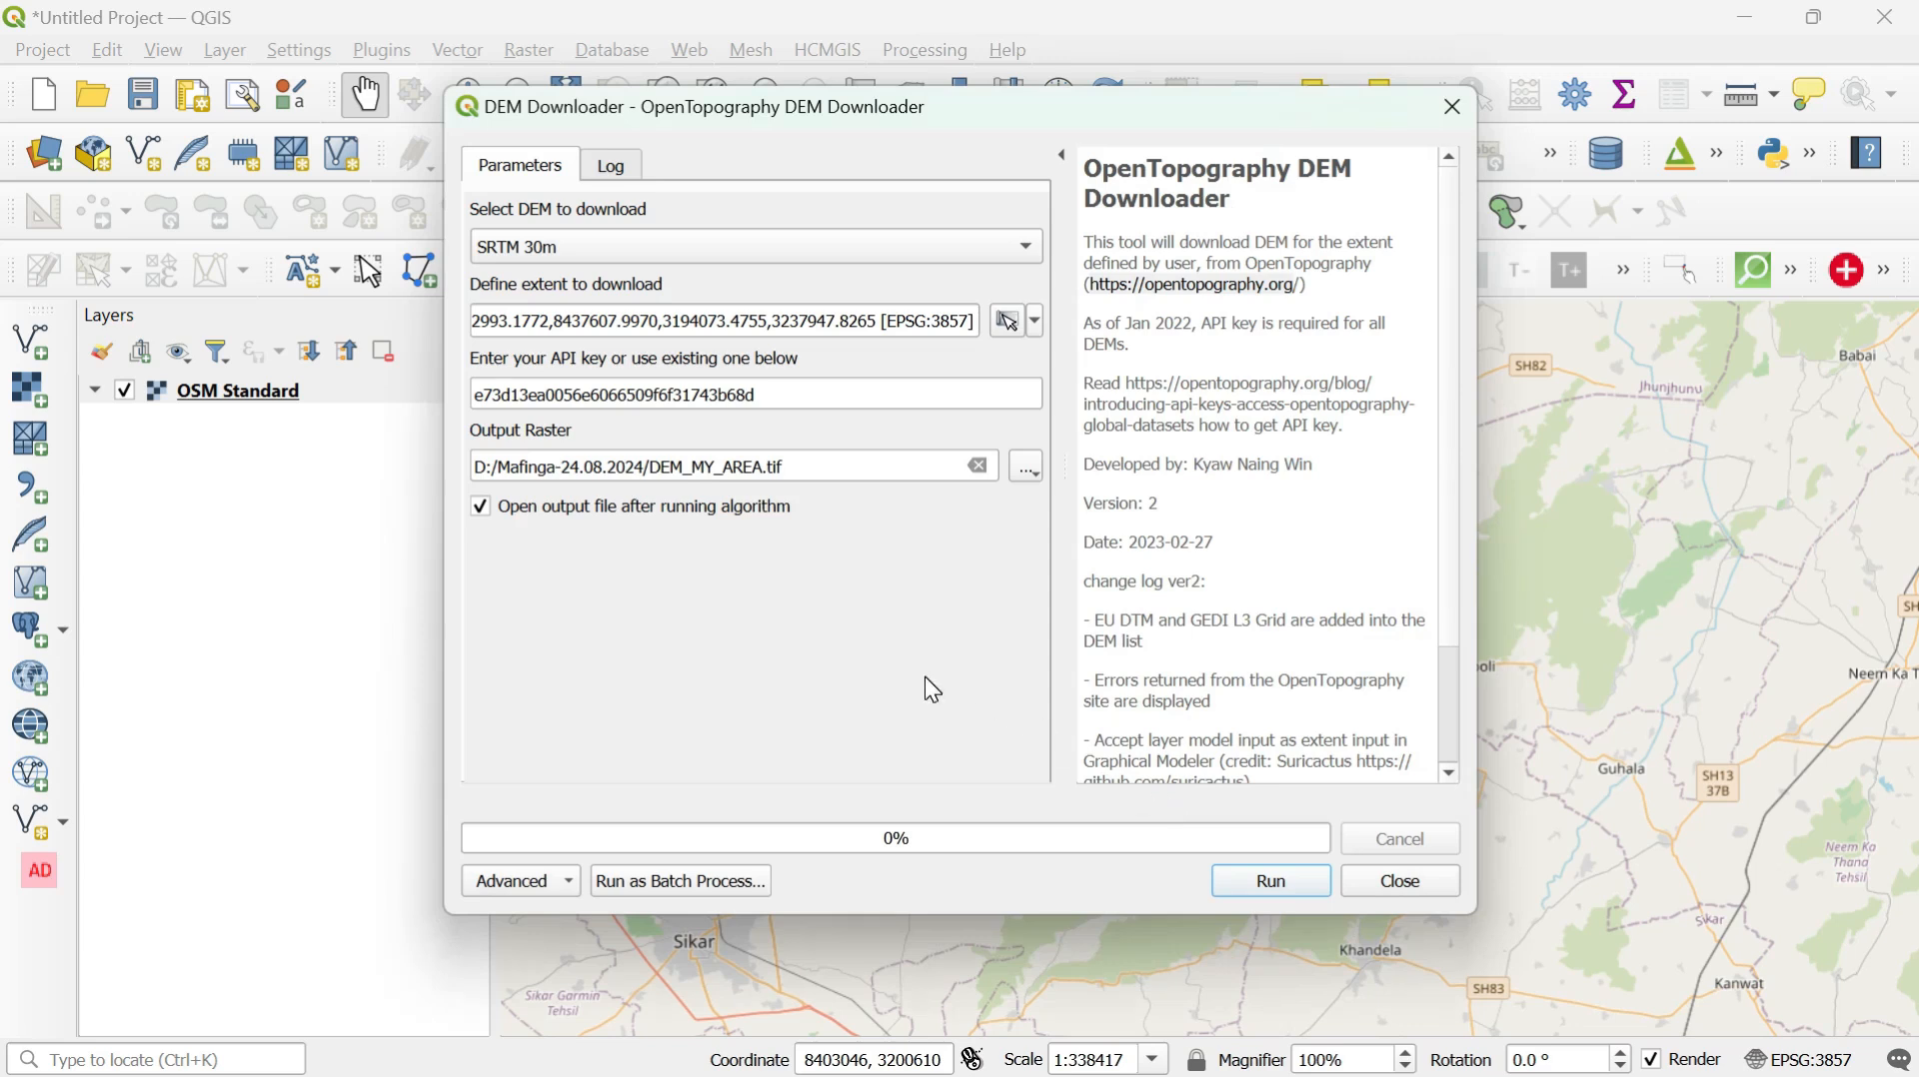
click(1279, 884)
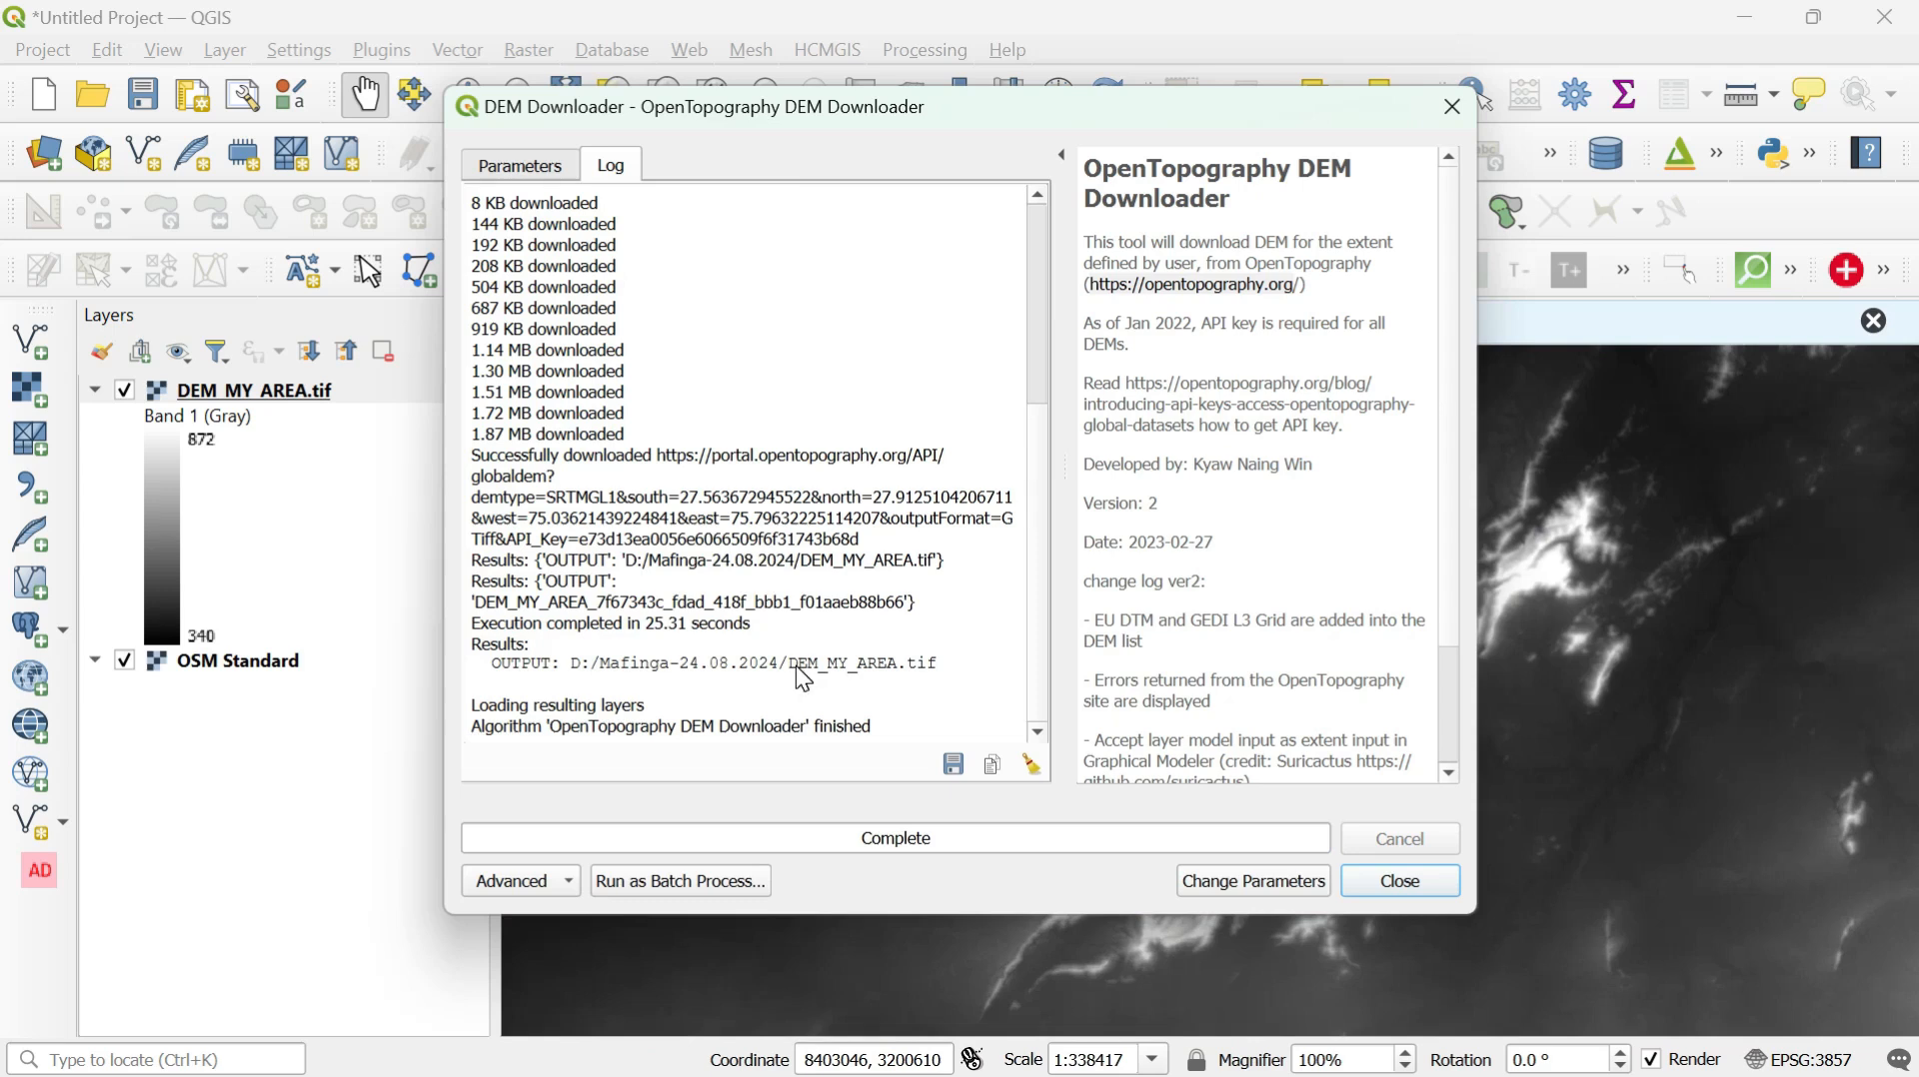
click(1395, 881)
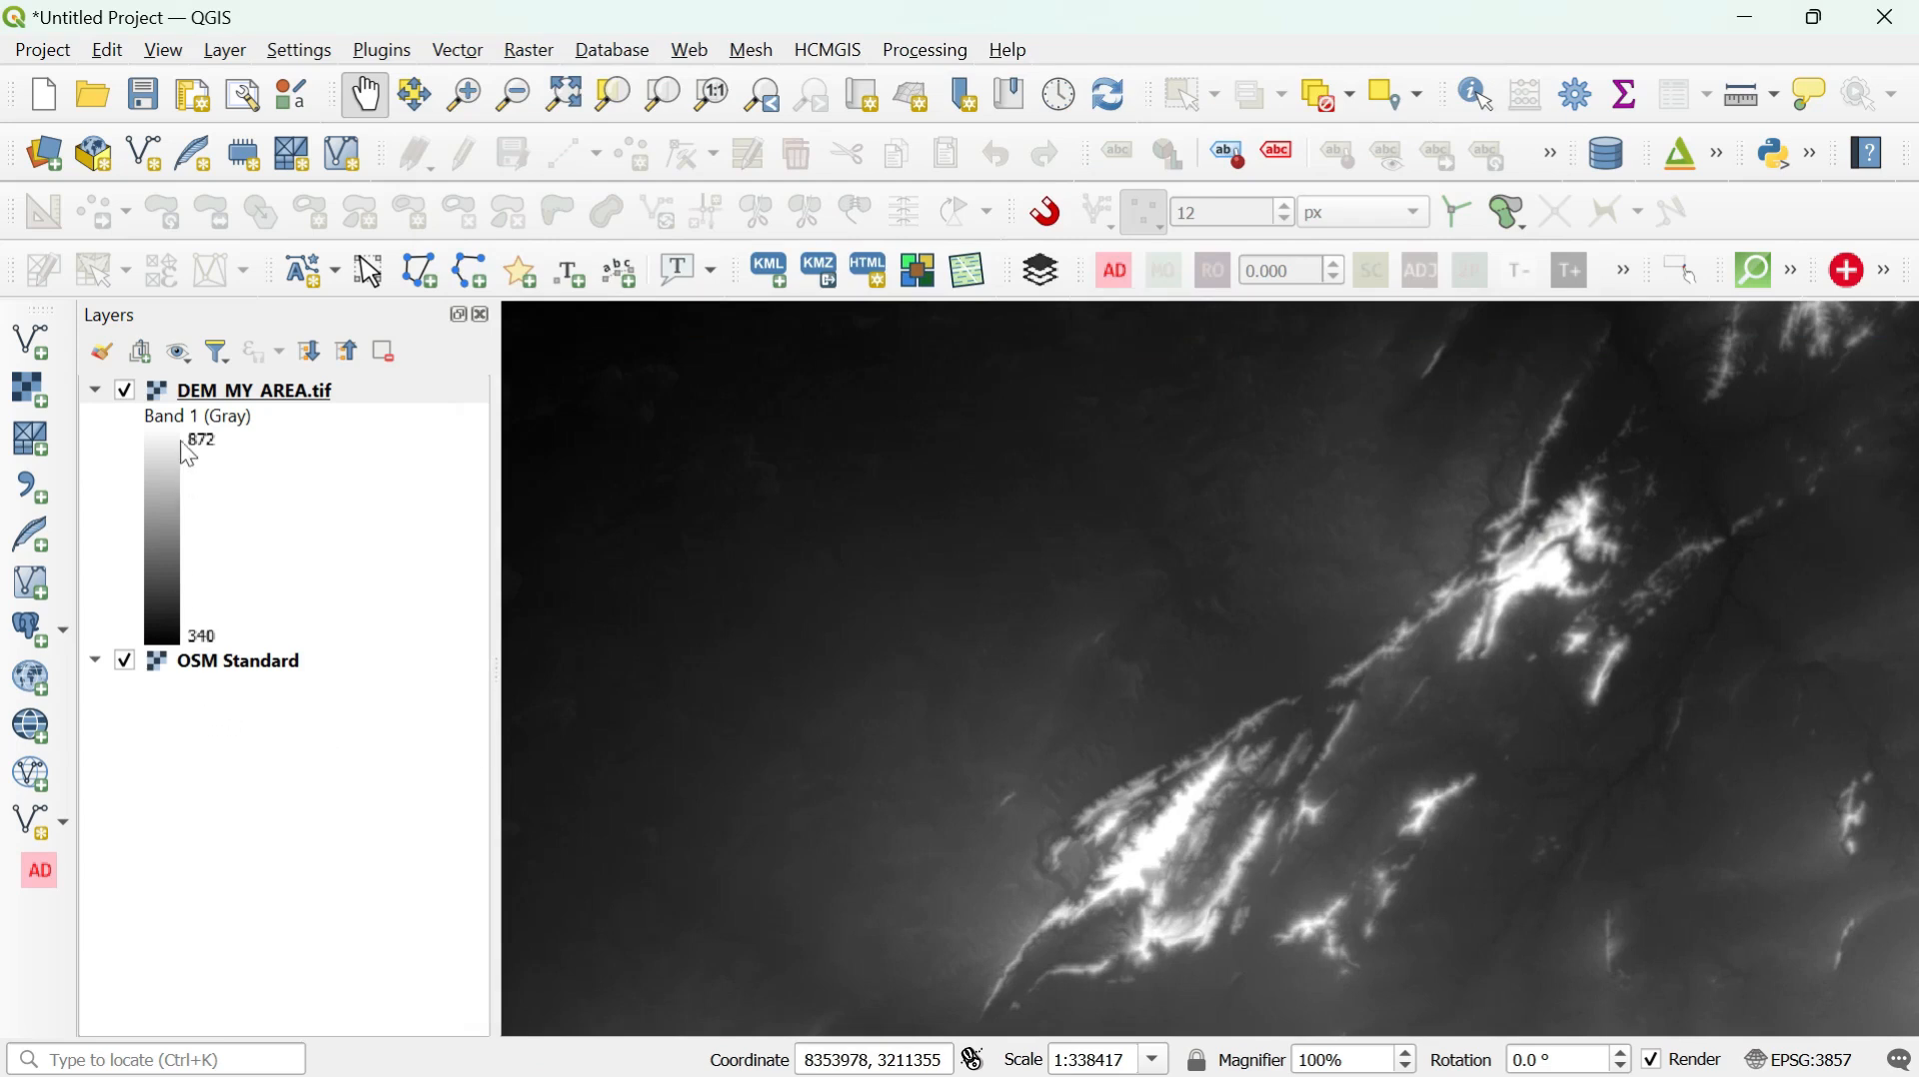
- Identify the elevation values of the DEM_MY_AREA.tif layer on the two bright ridge areas northeast and south of its centre
scroll(1089, 654, down, 2)
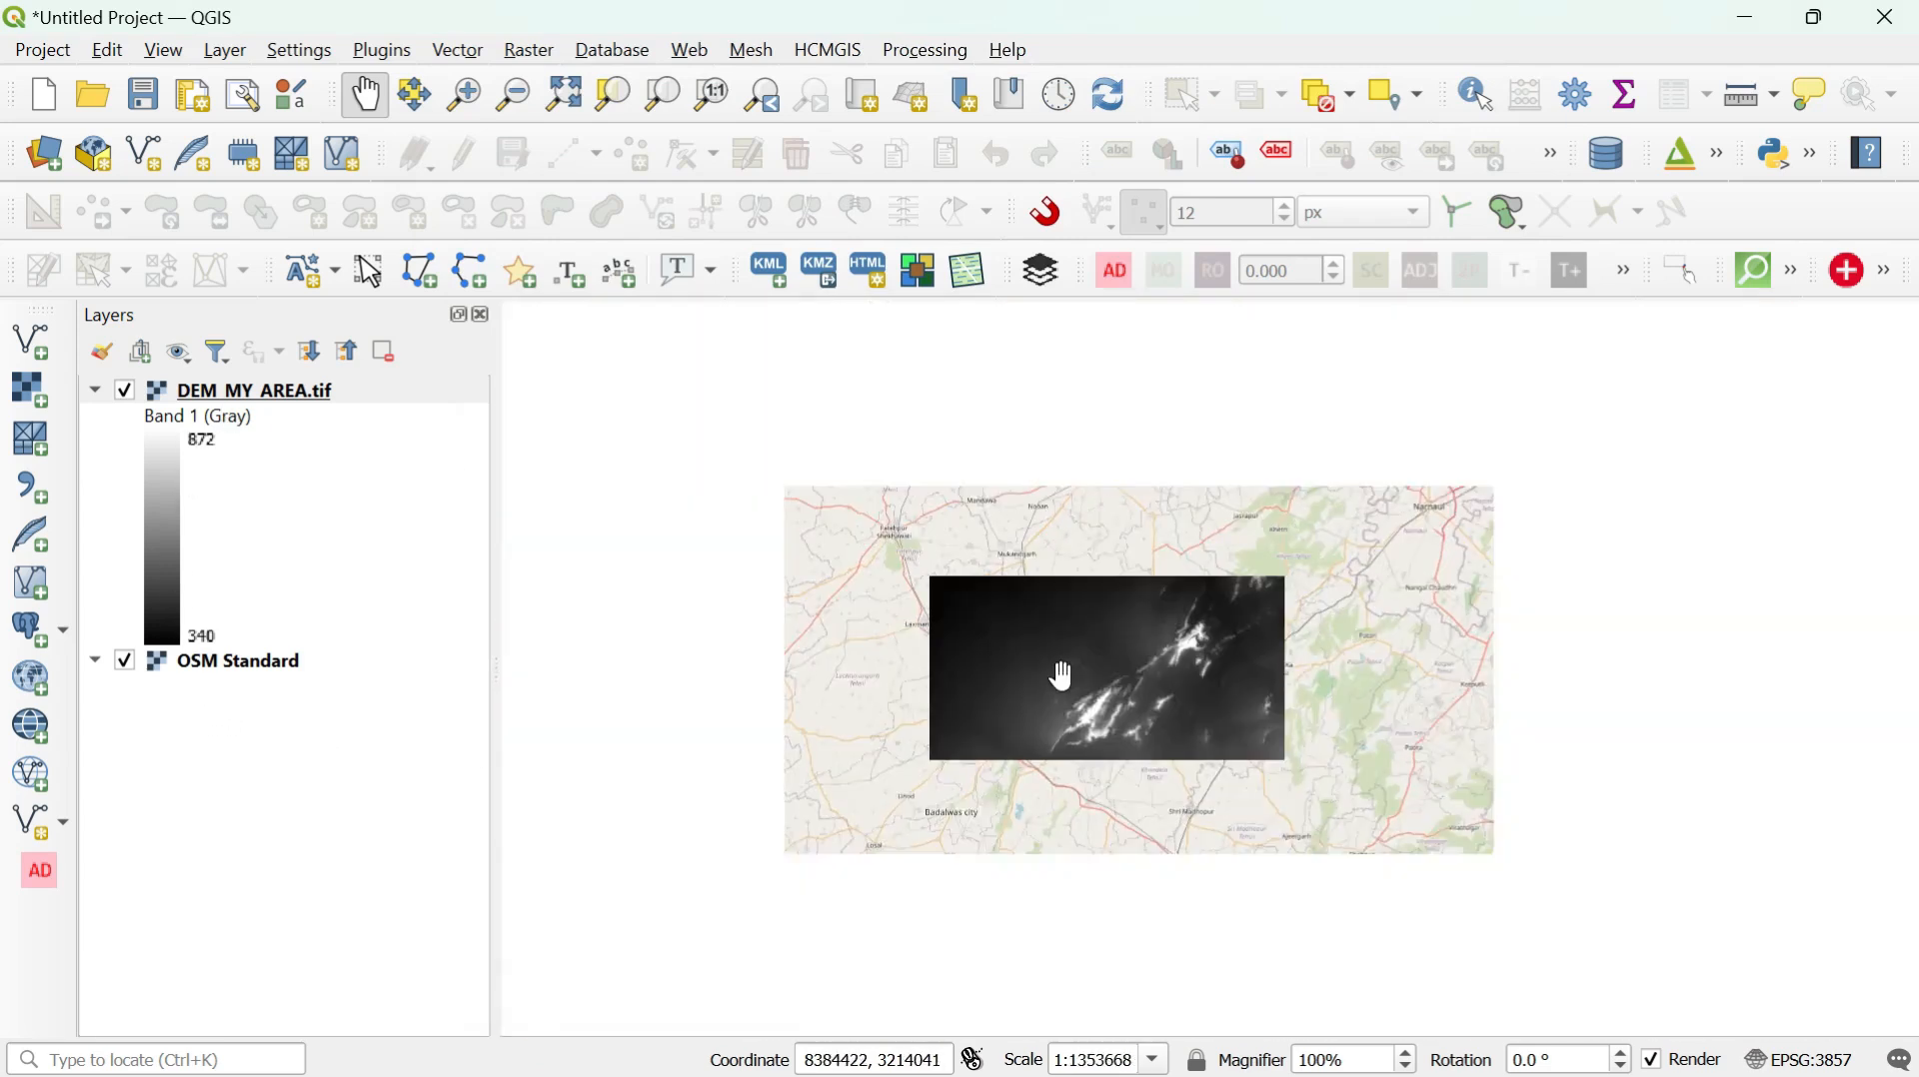
scroll(1139, 678, up, 1)
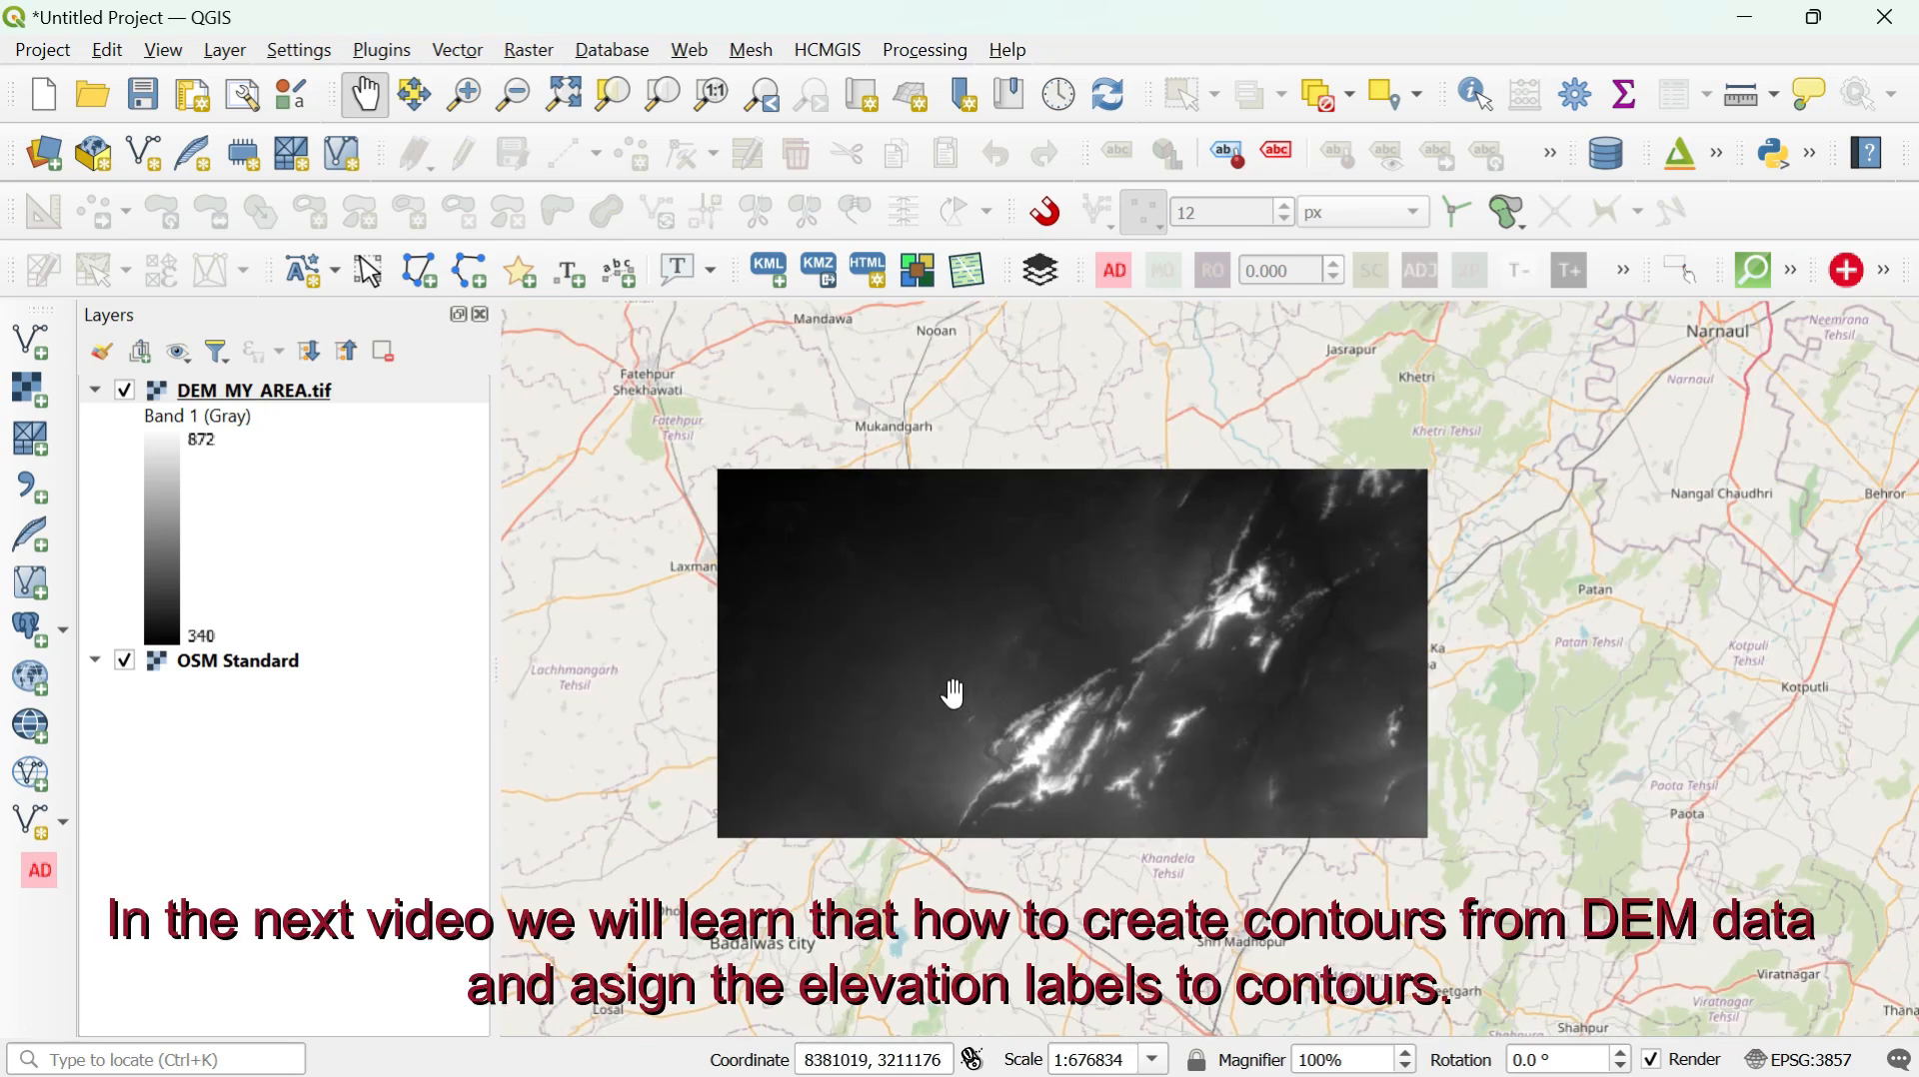
click(1479, 104)
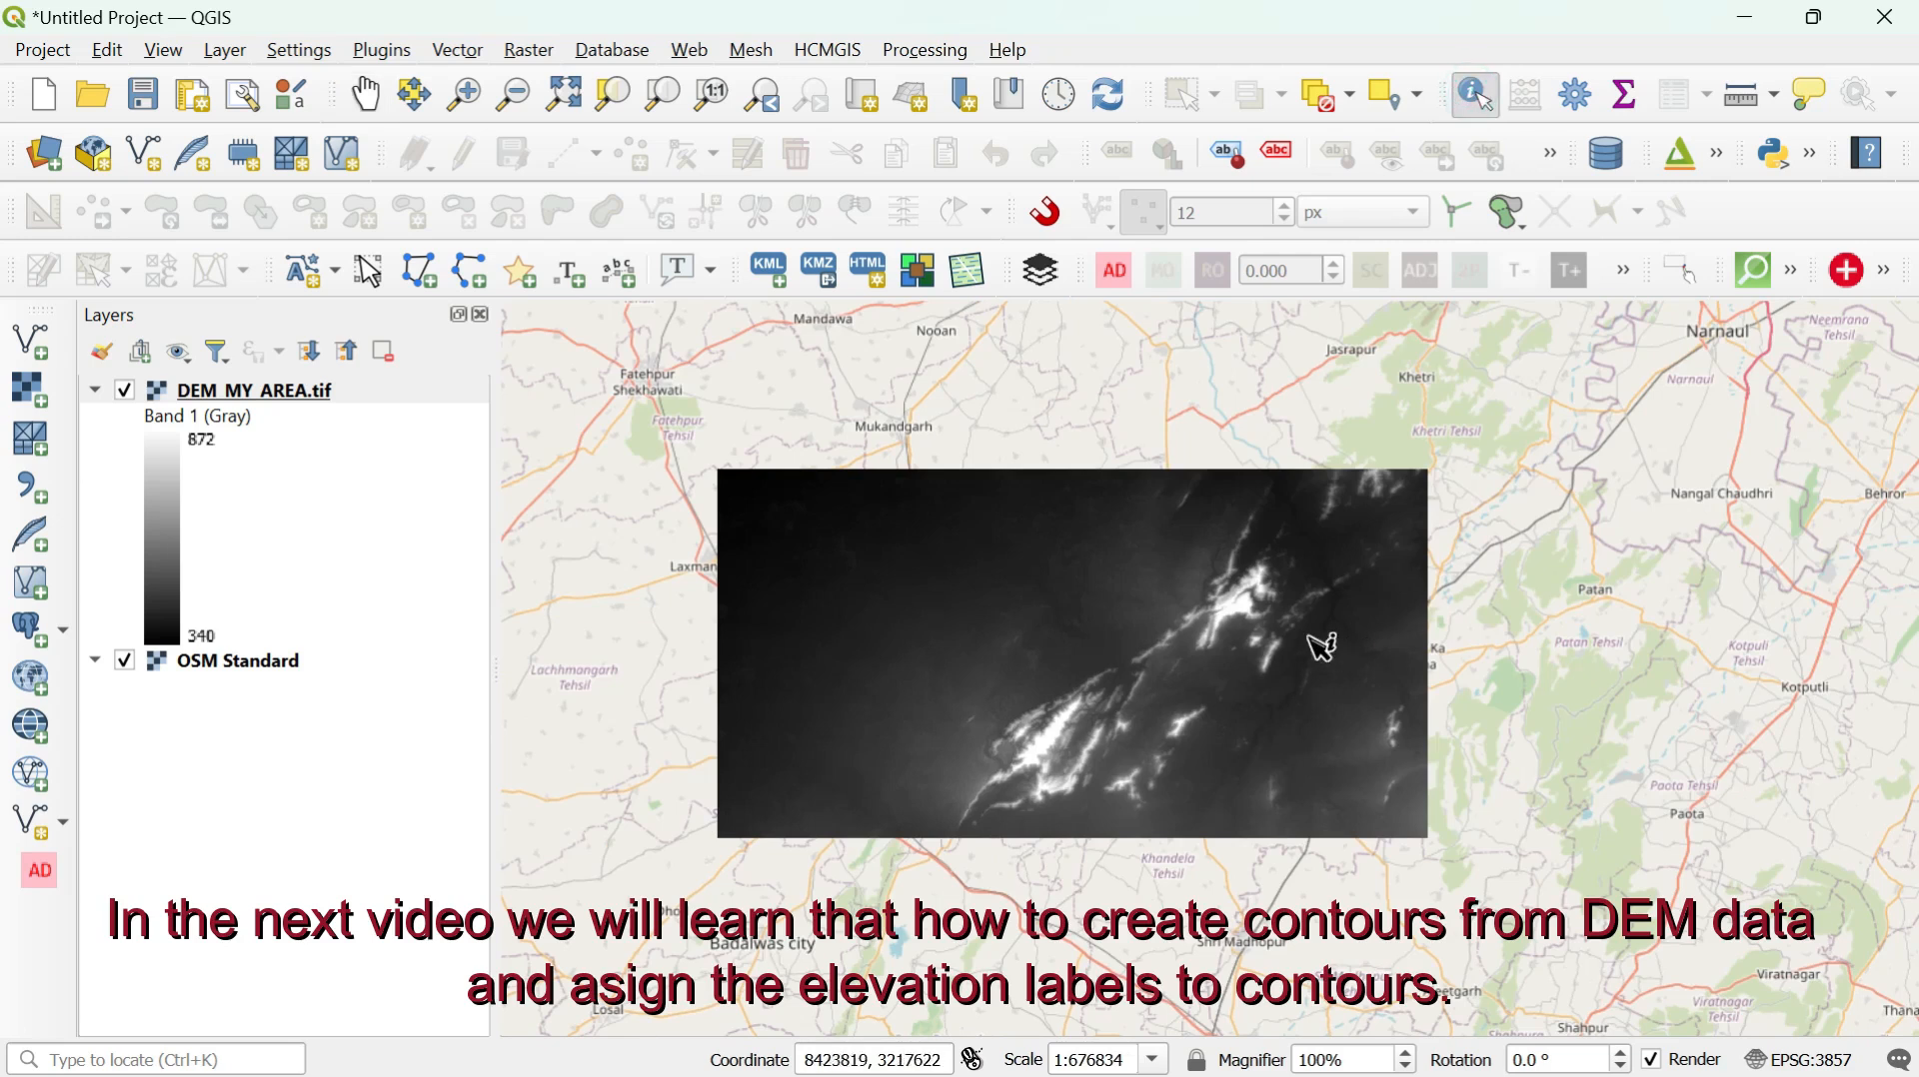
click(1246, 608)
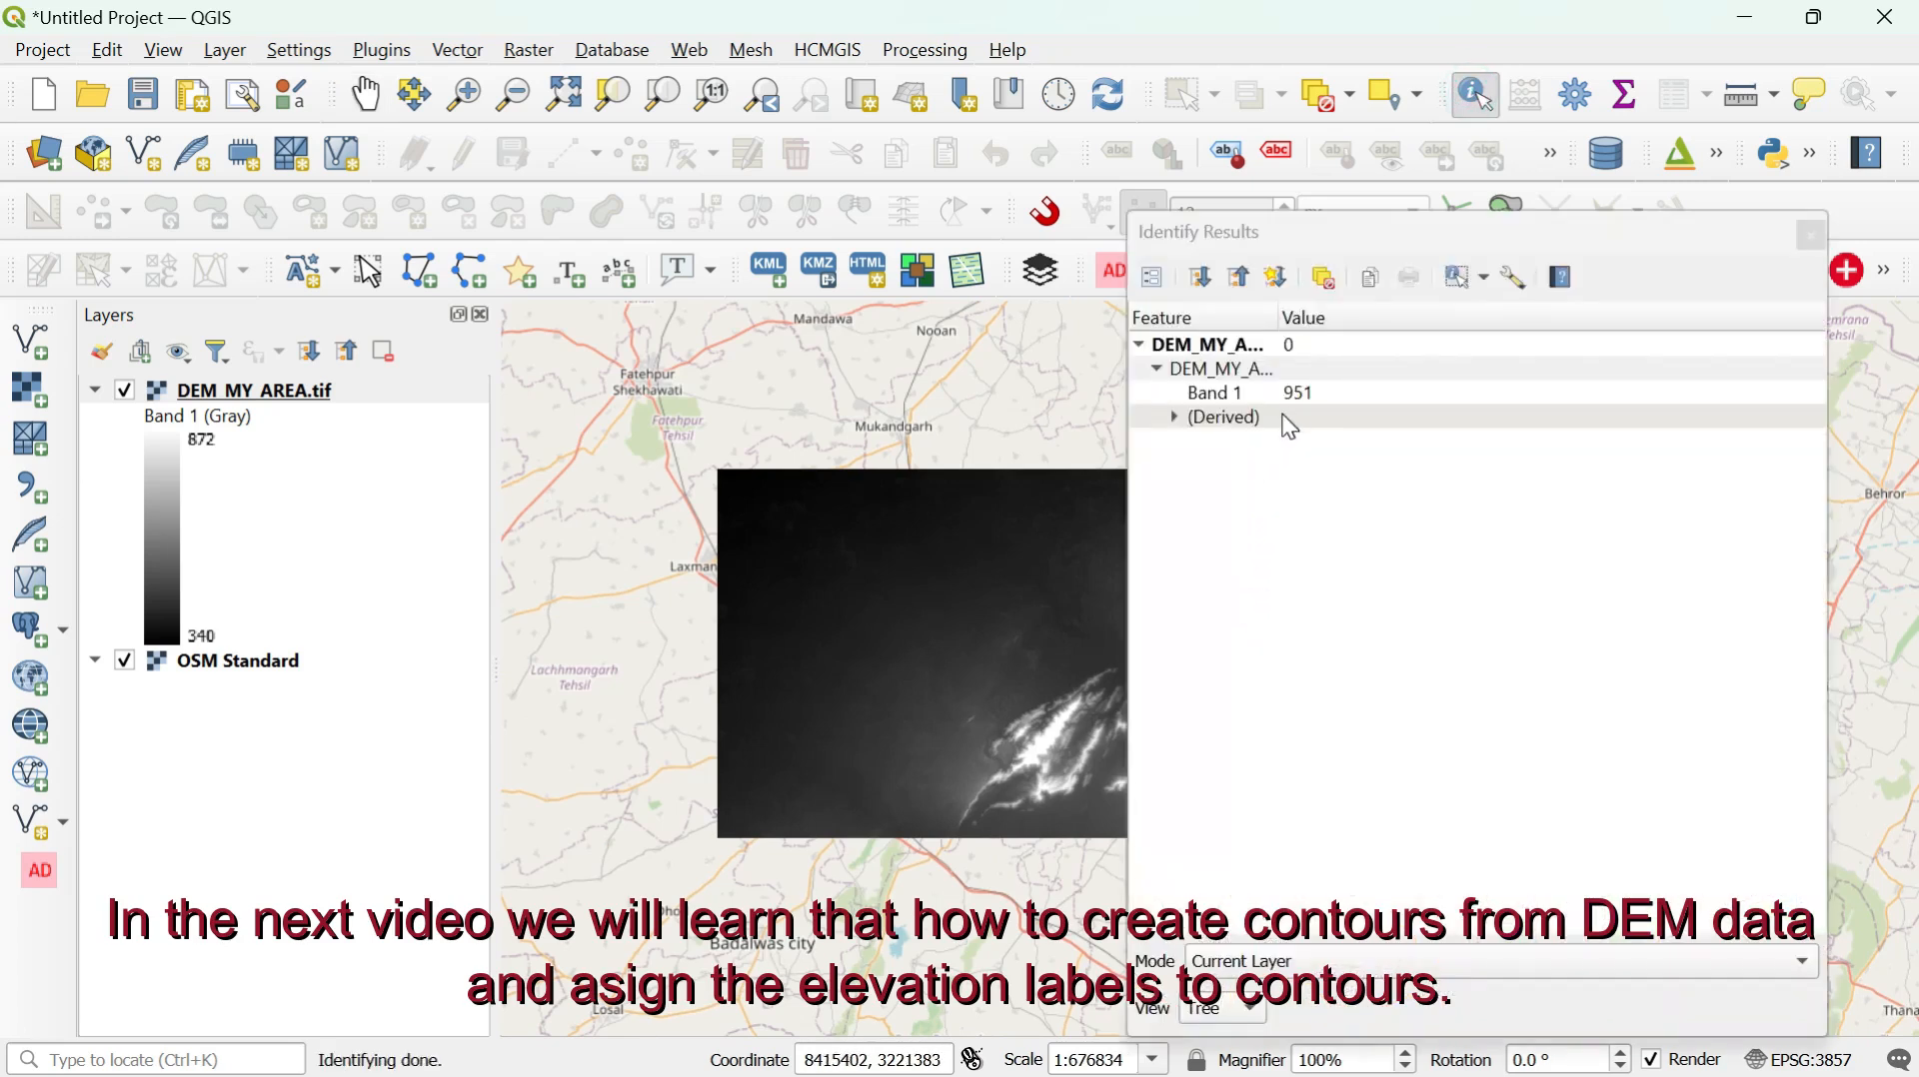
click(1812, 238)
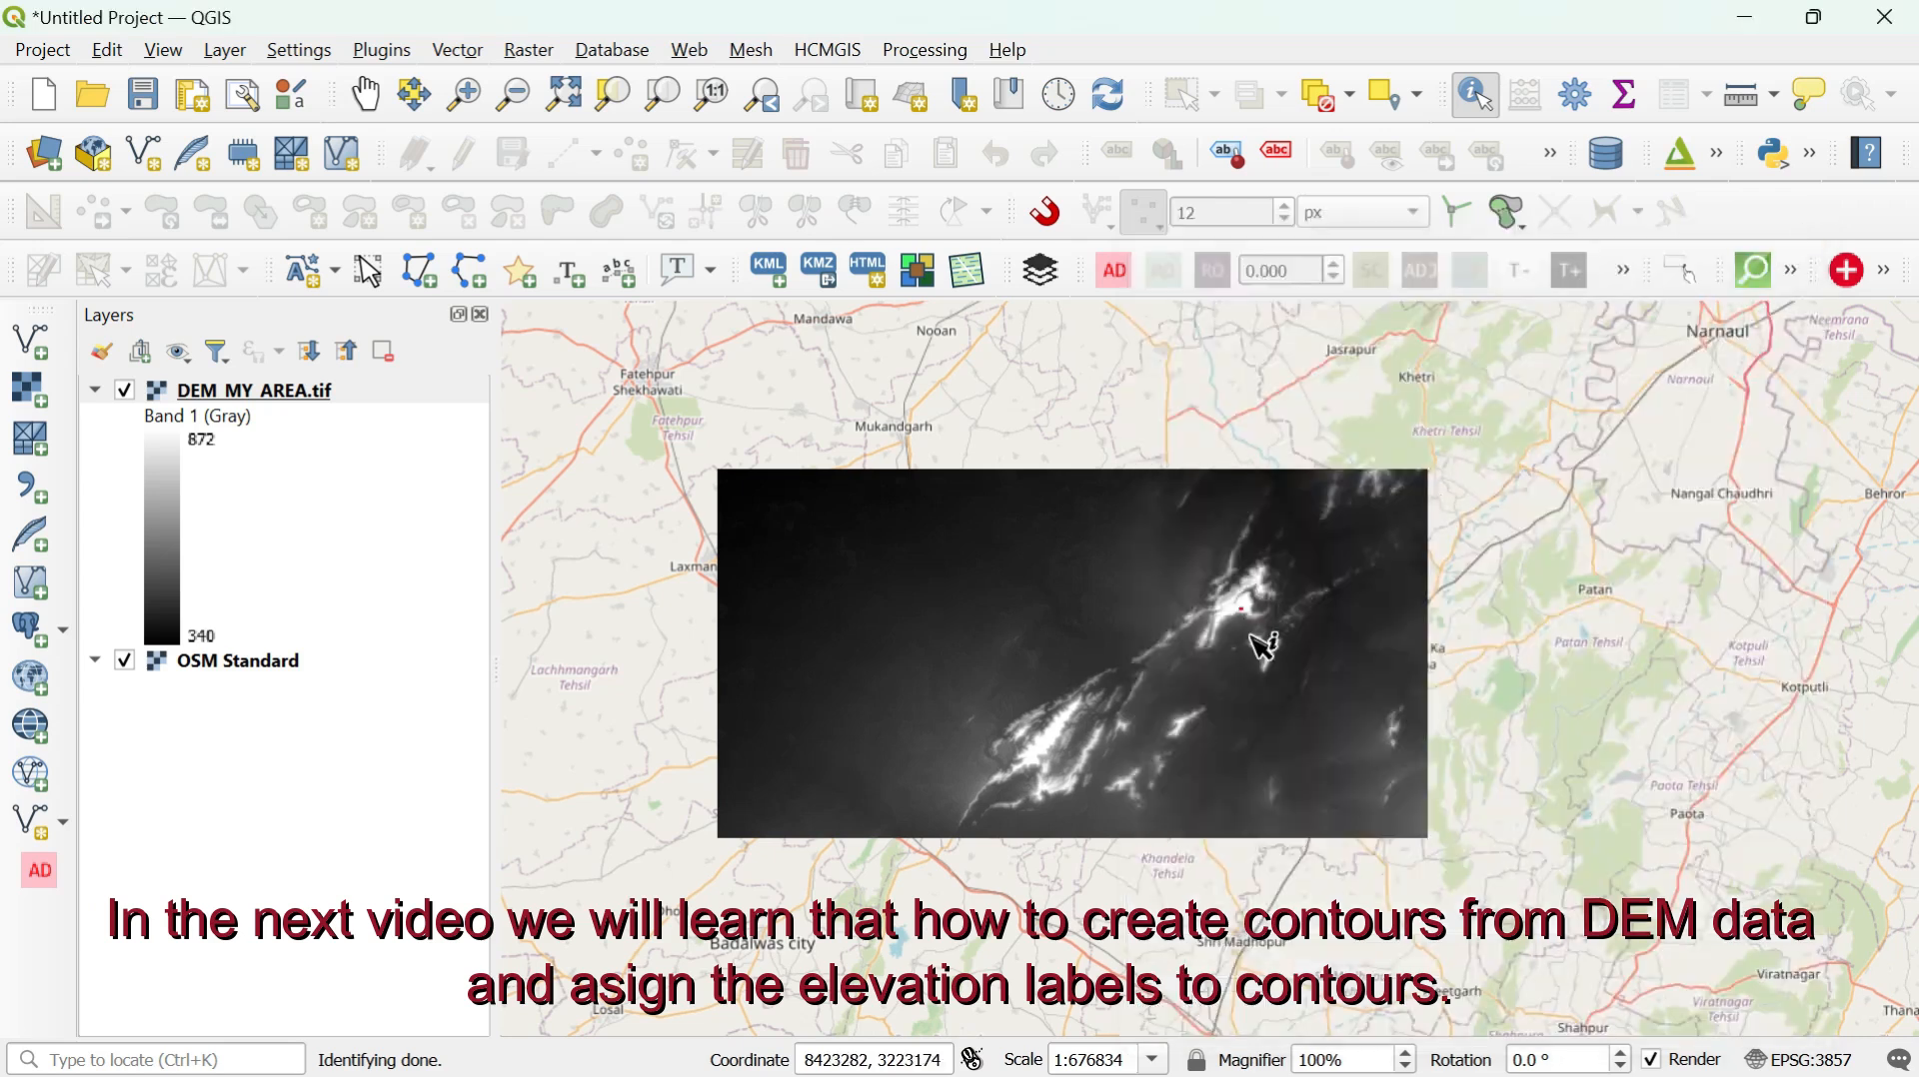
click(1037, 752)
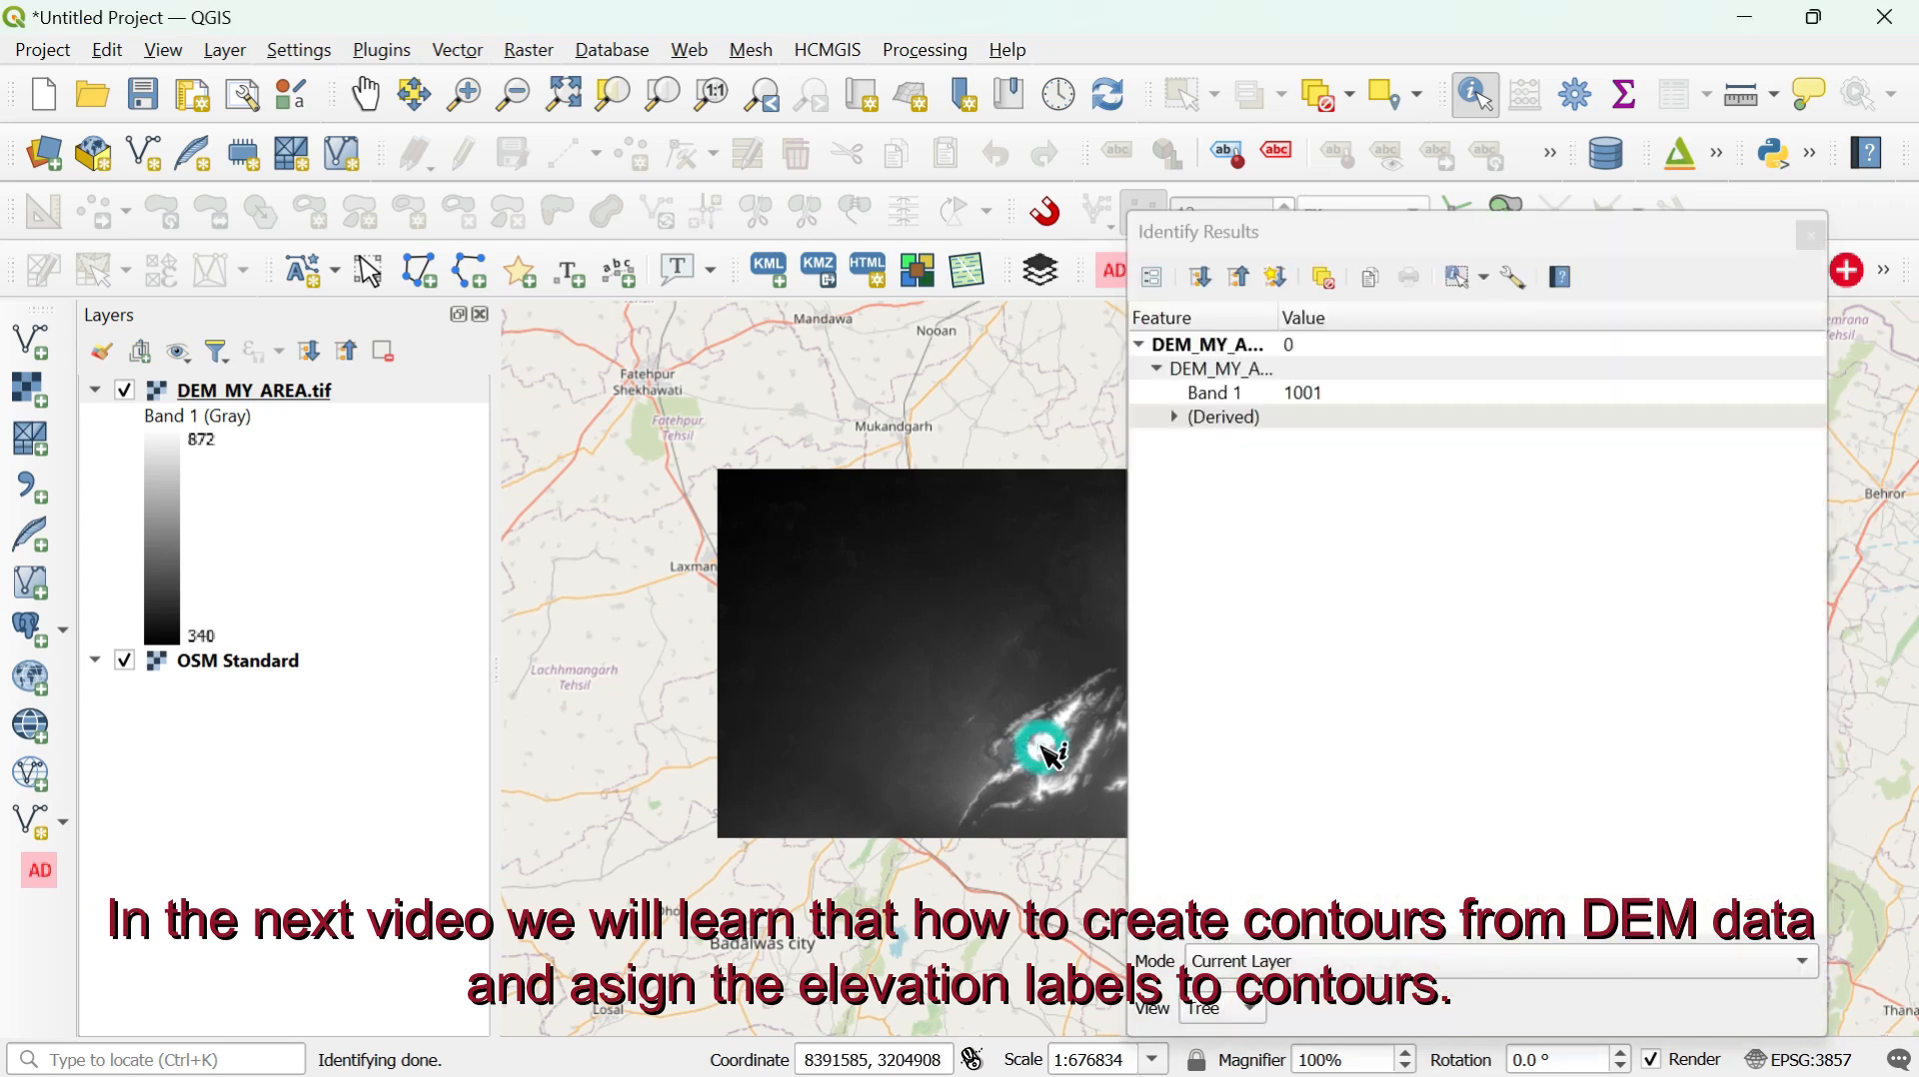
- Sample elevation values at points across the dark western plain of the DEM and close the identify results
click(816, 558)
click(796, 673)
click(949, 591)
click(891, 677)
click(943, 527)
click(1046, 611)
click(872, 700)
click(811, 826)
click(773, 817)
click(786, 660)
click(868, 542)
click(962, 590)
click(941, 669)
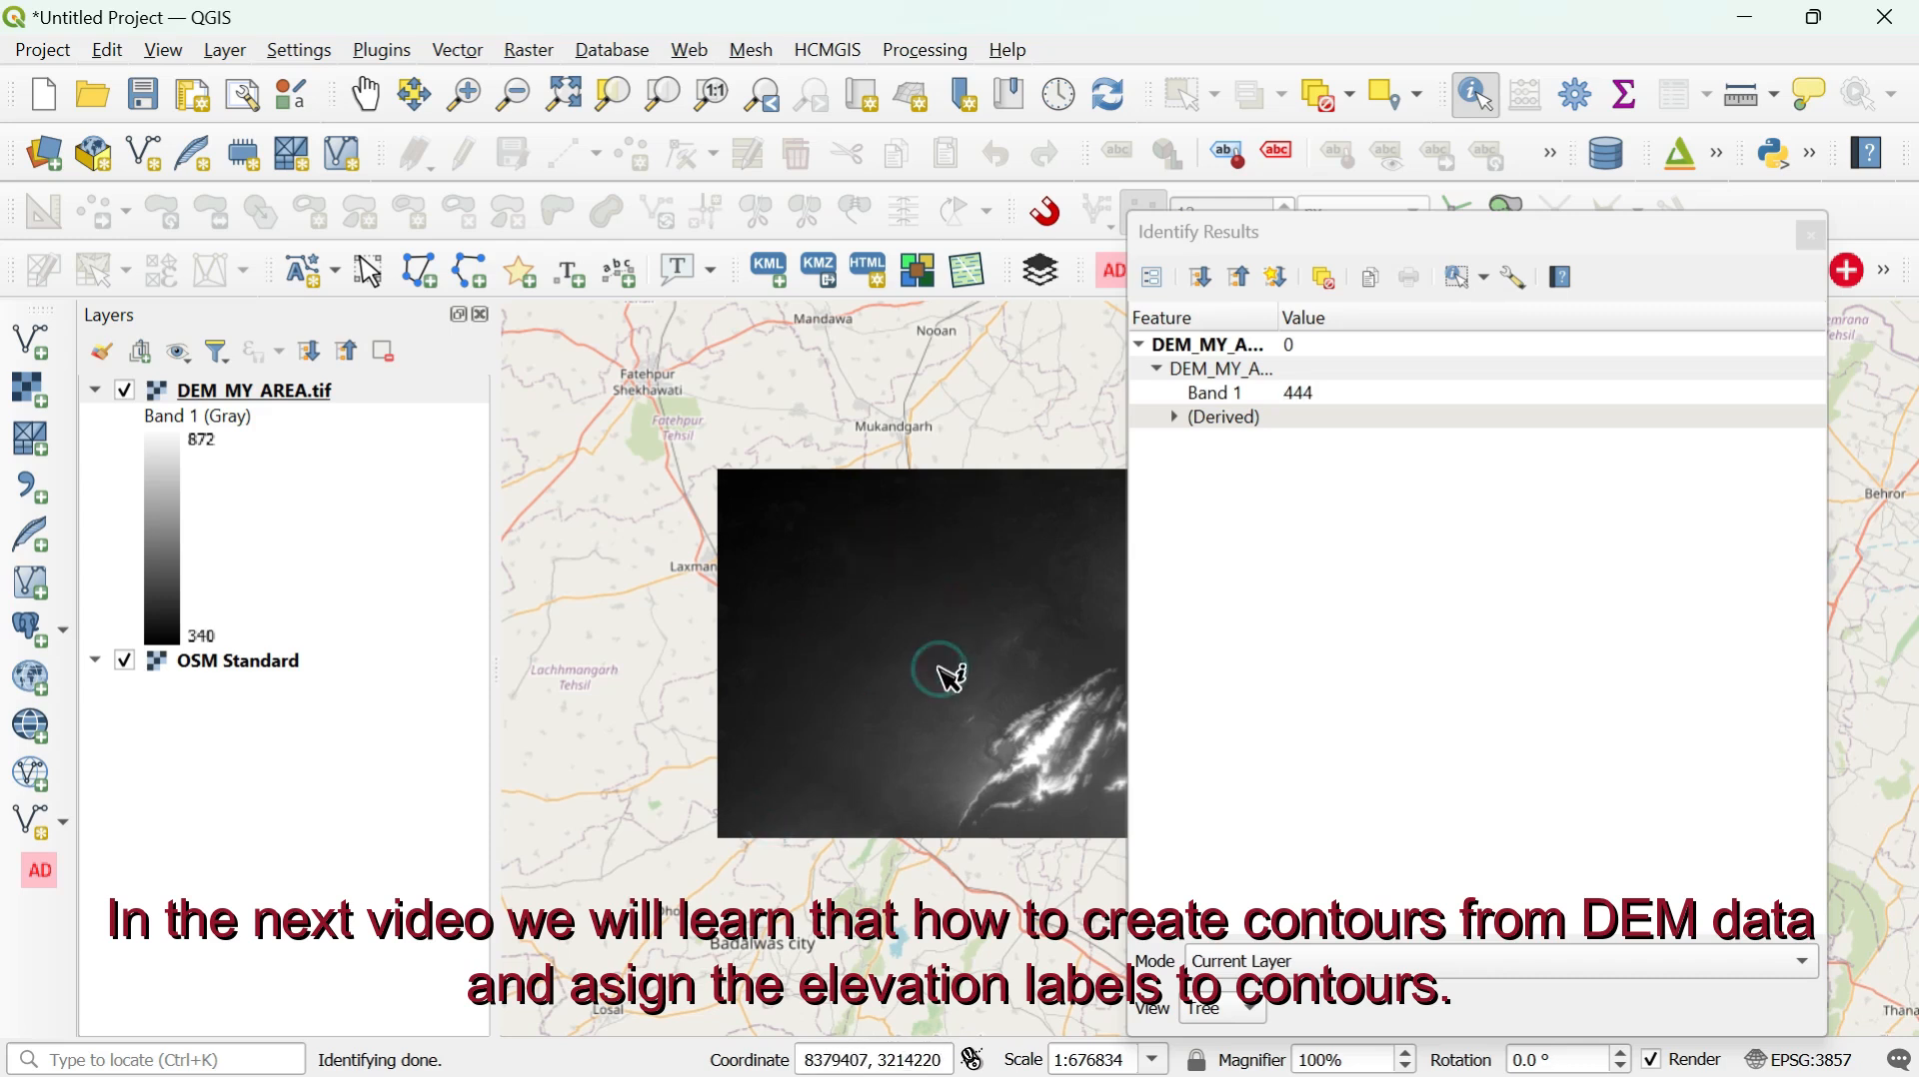
click(1814, 236)
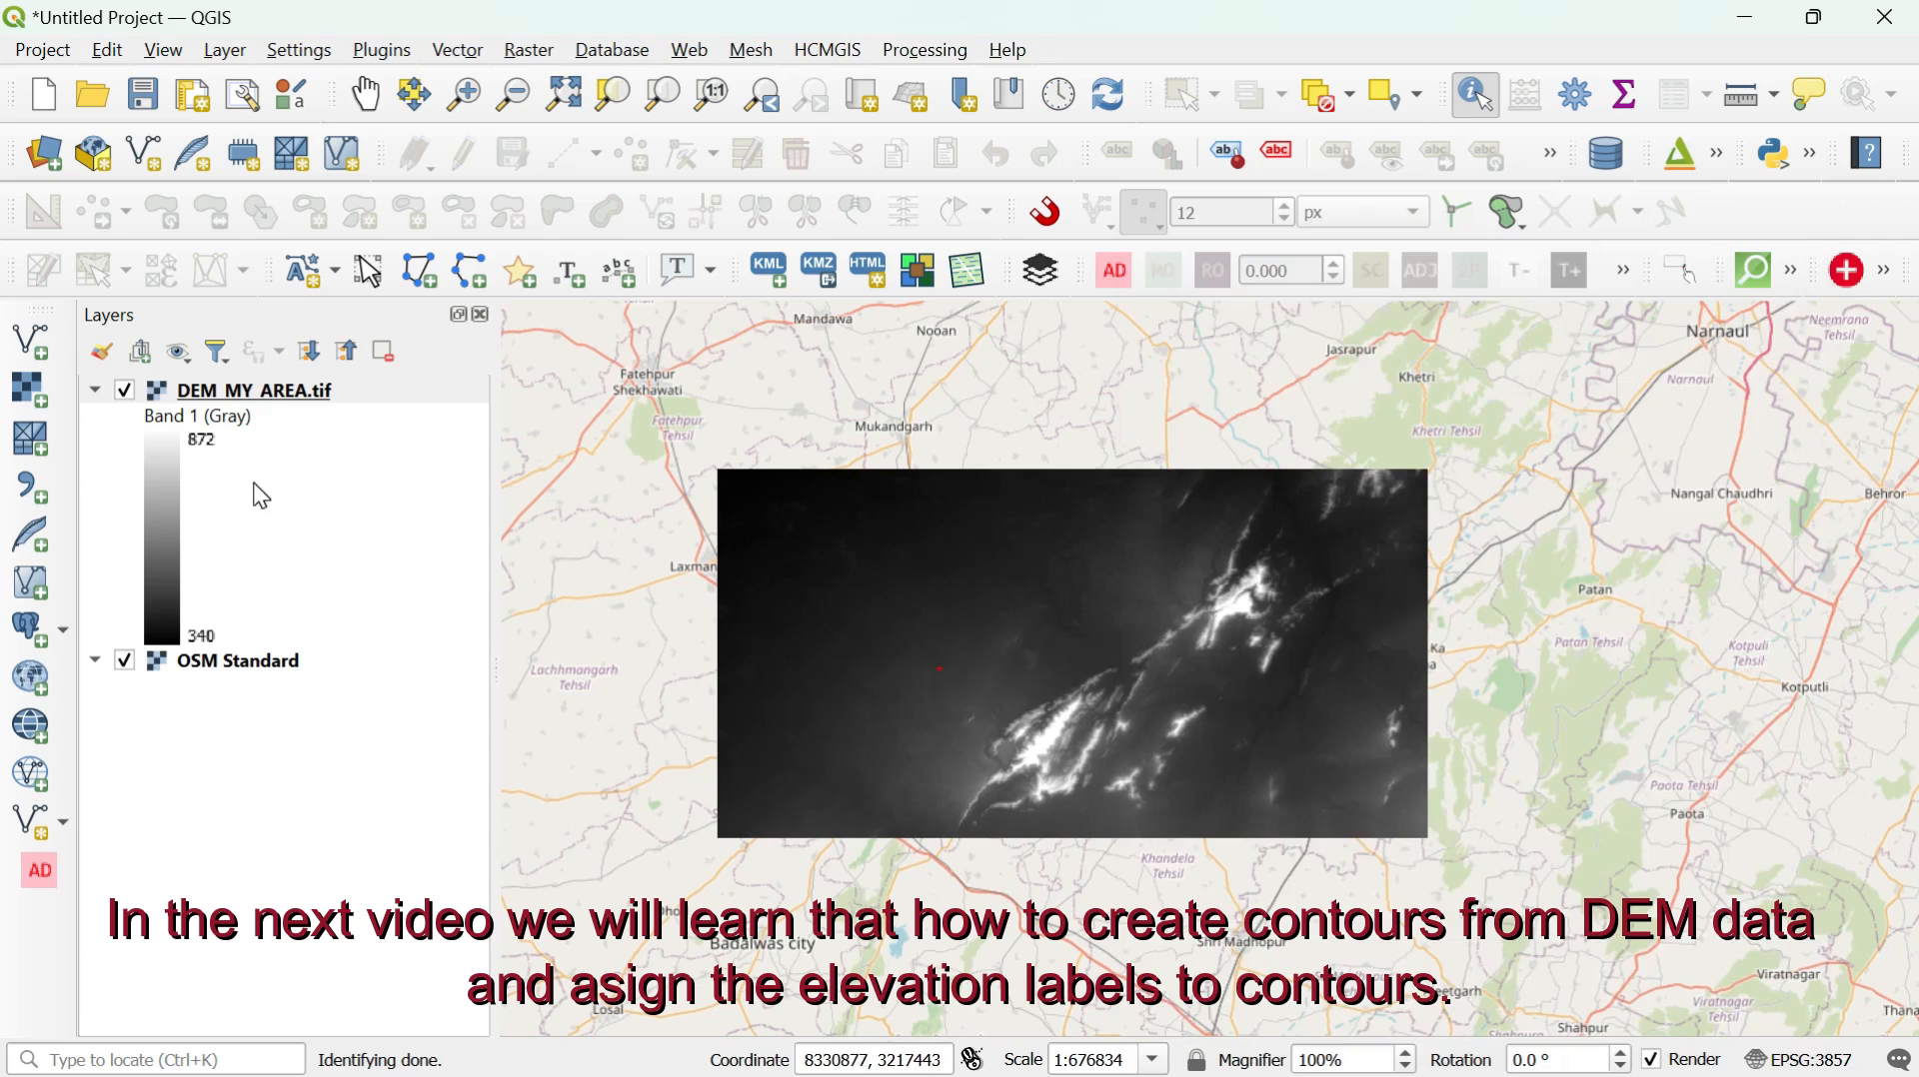
- Hide the OSM Standard layer and examine DEM_MY_AREA.tif's layer information, including band statistics, pixel size, coordinate reference system and extent
click(124, 660)
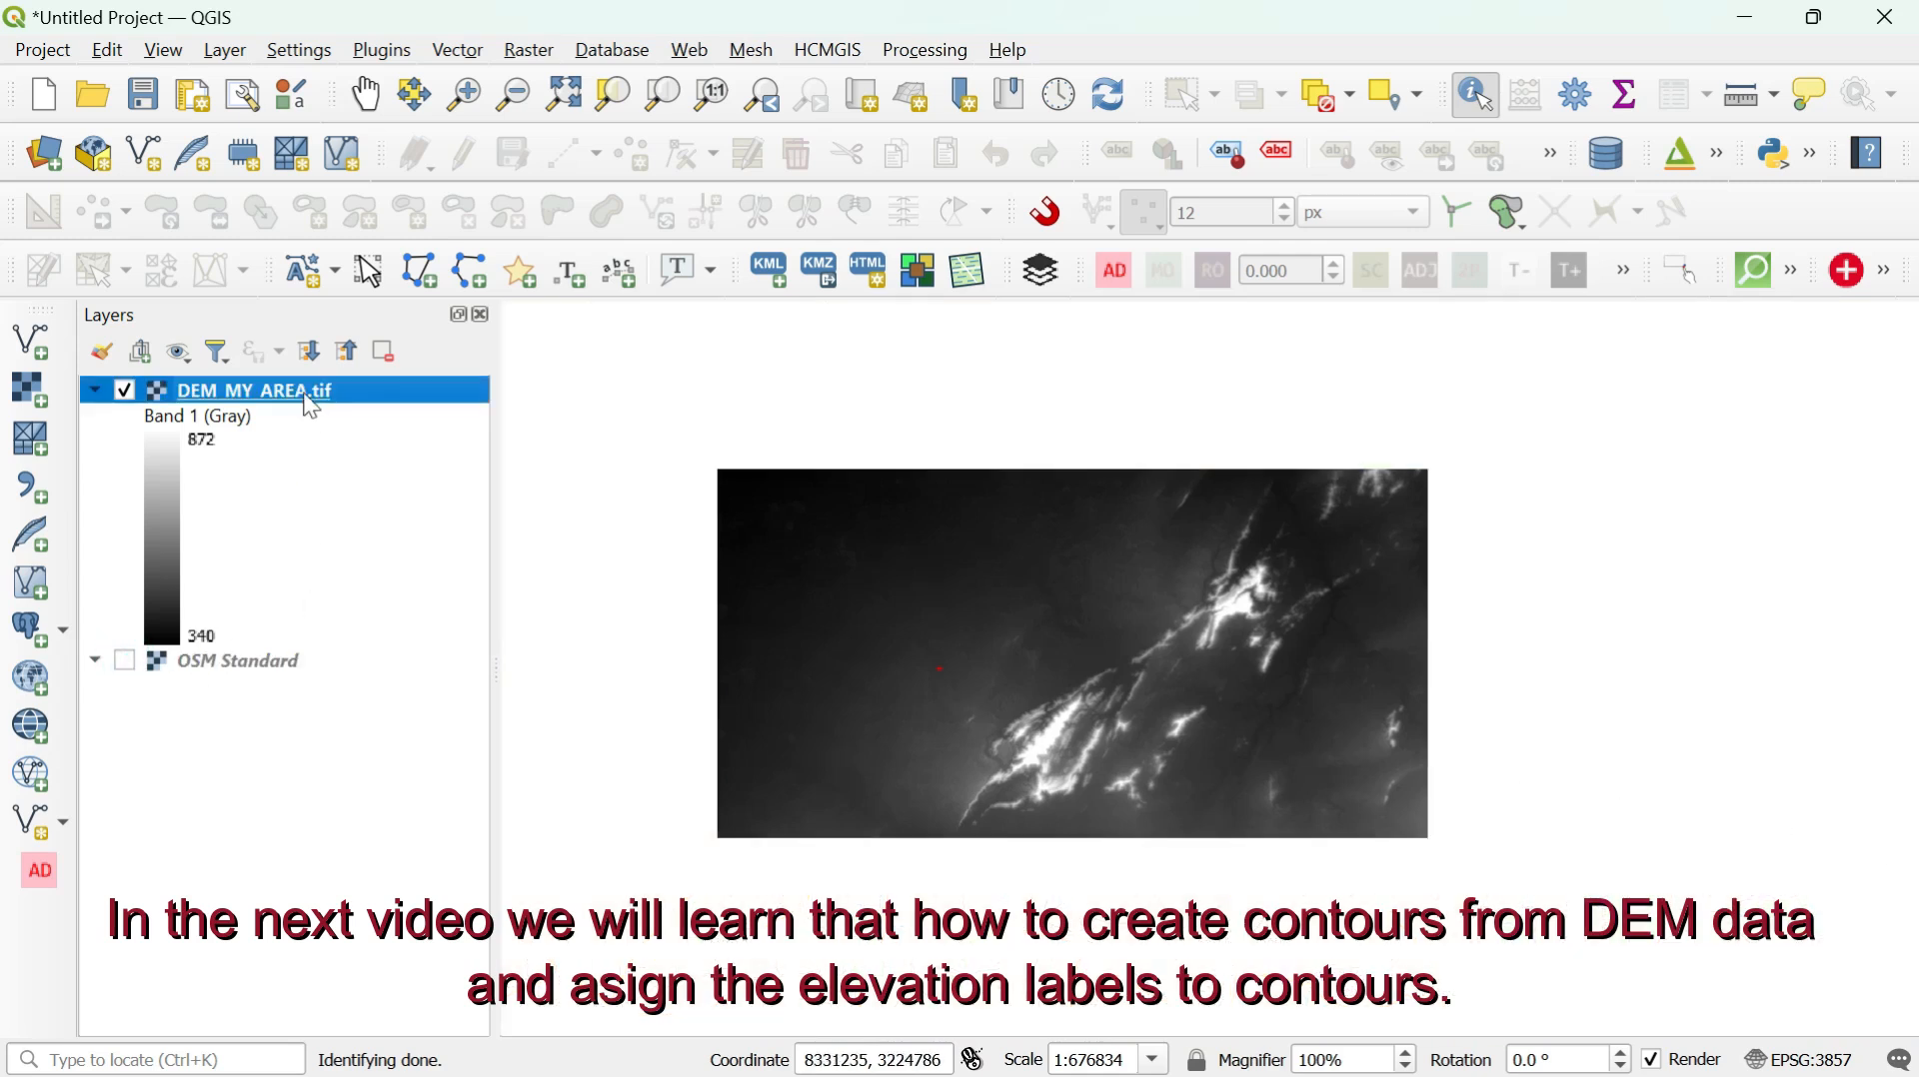
right_click(302, 391)
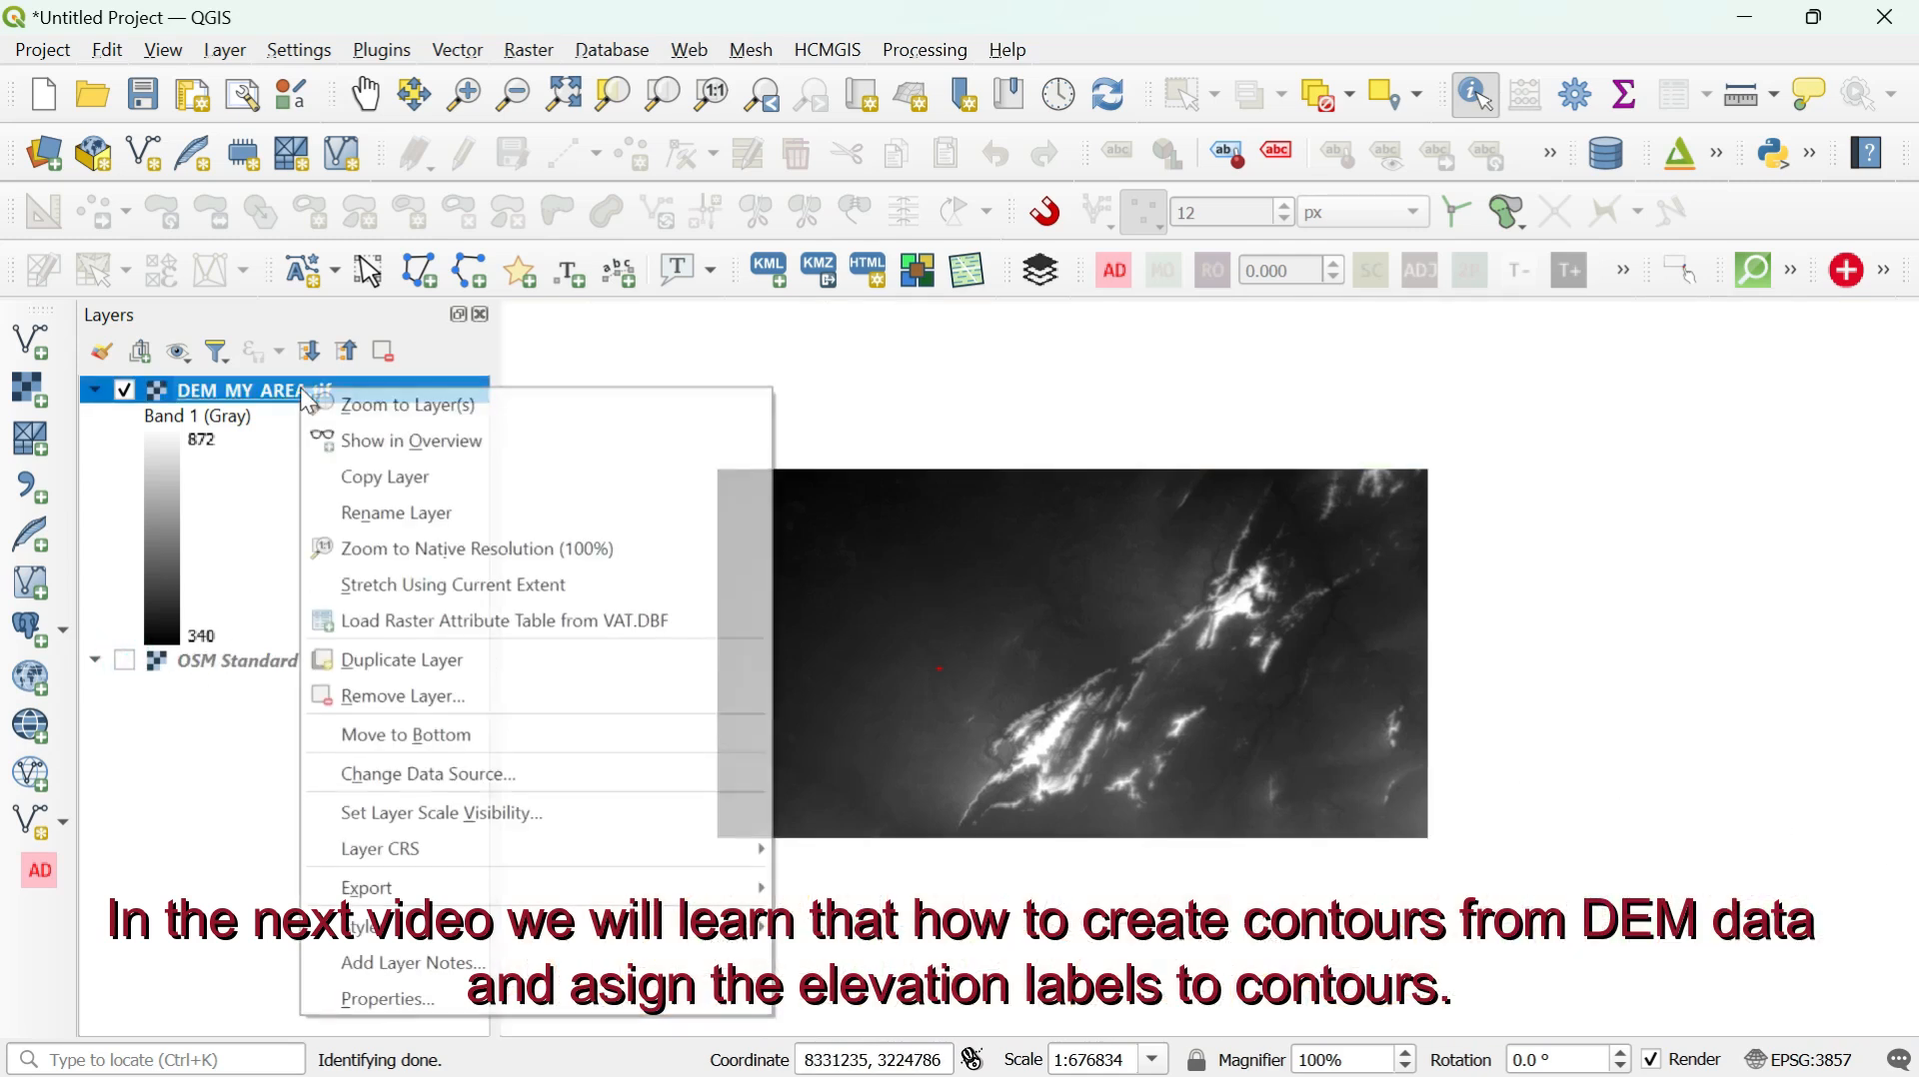
click(379, 1002)
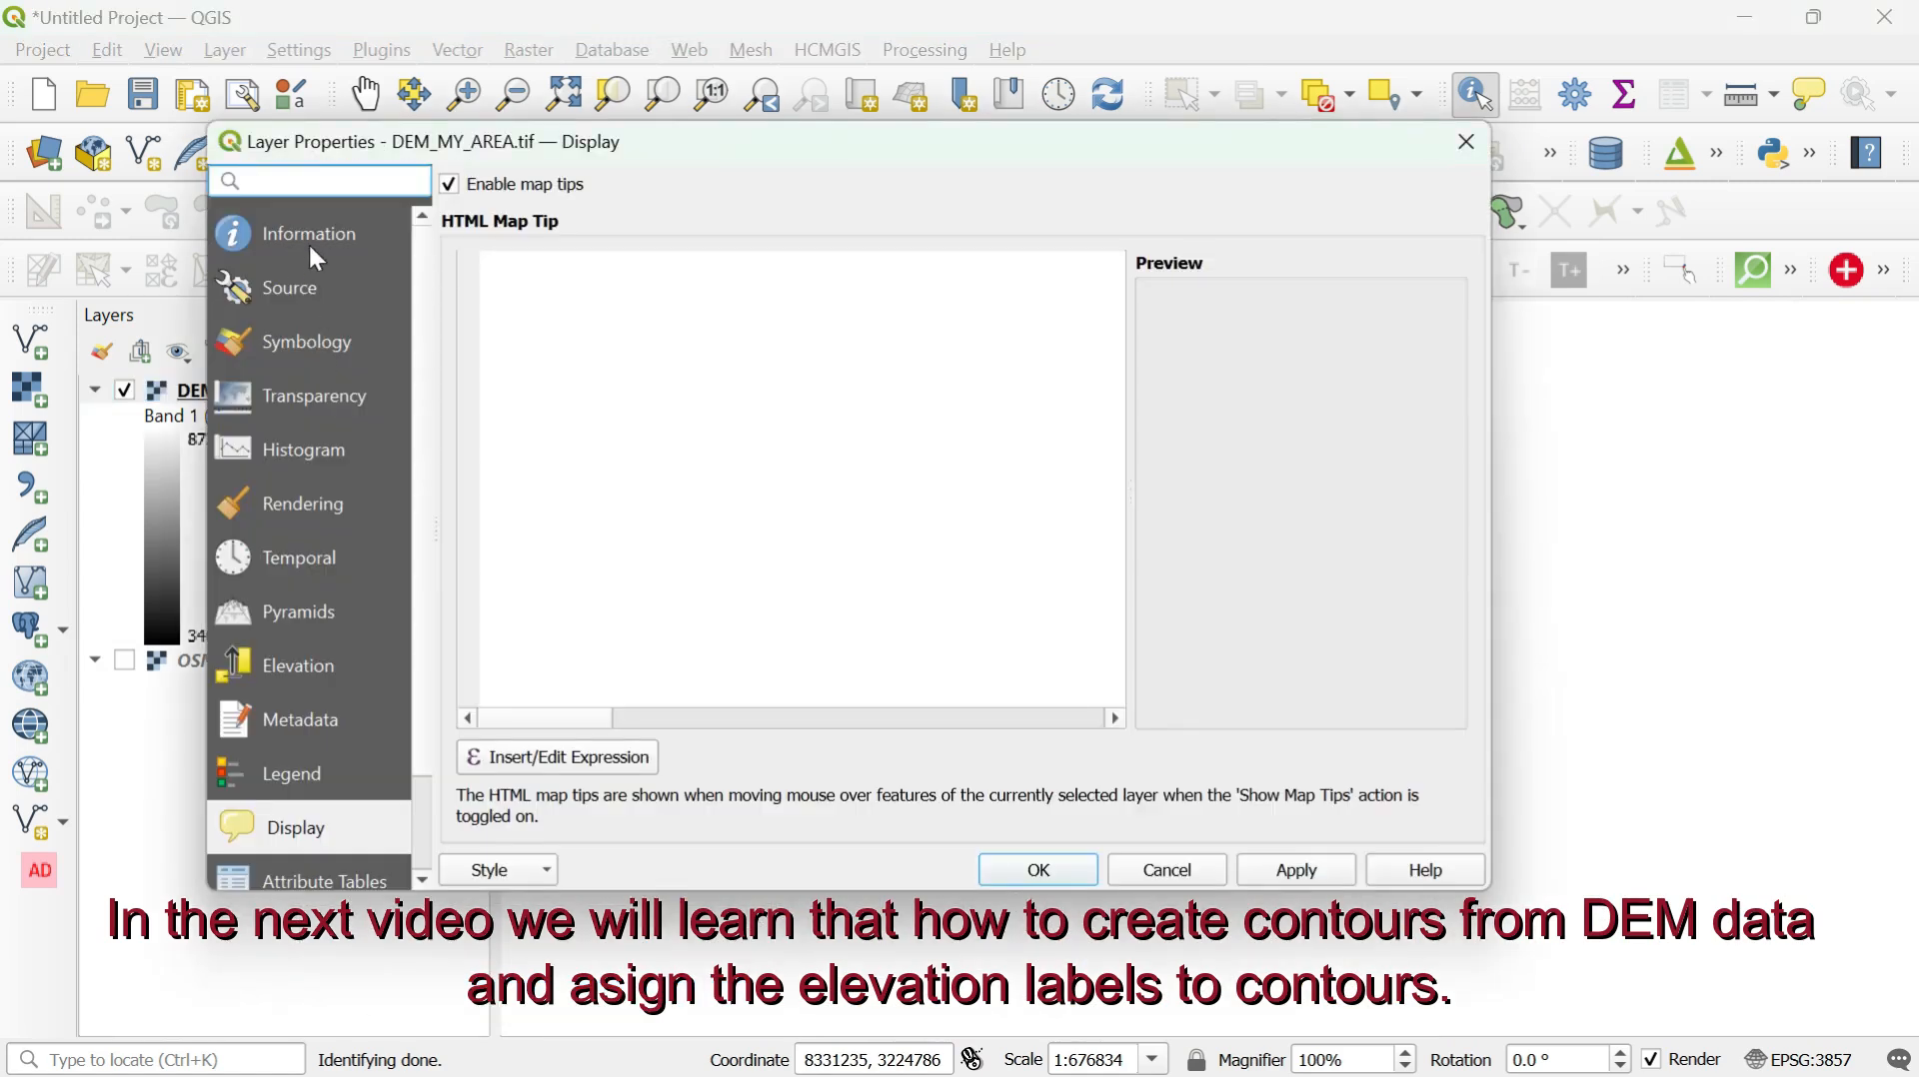
click(316, 257)
scroll(885, 530, down, 4)
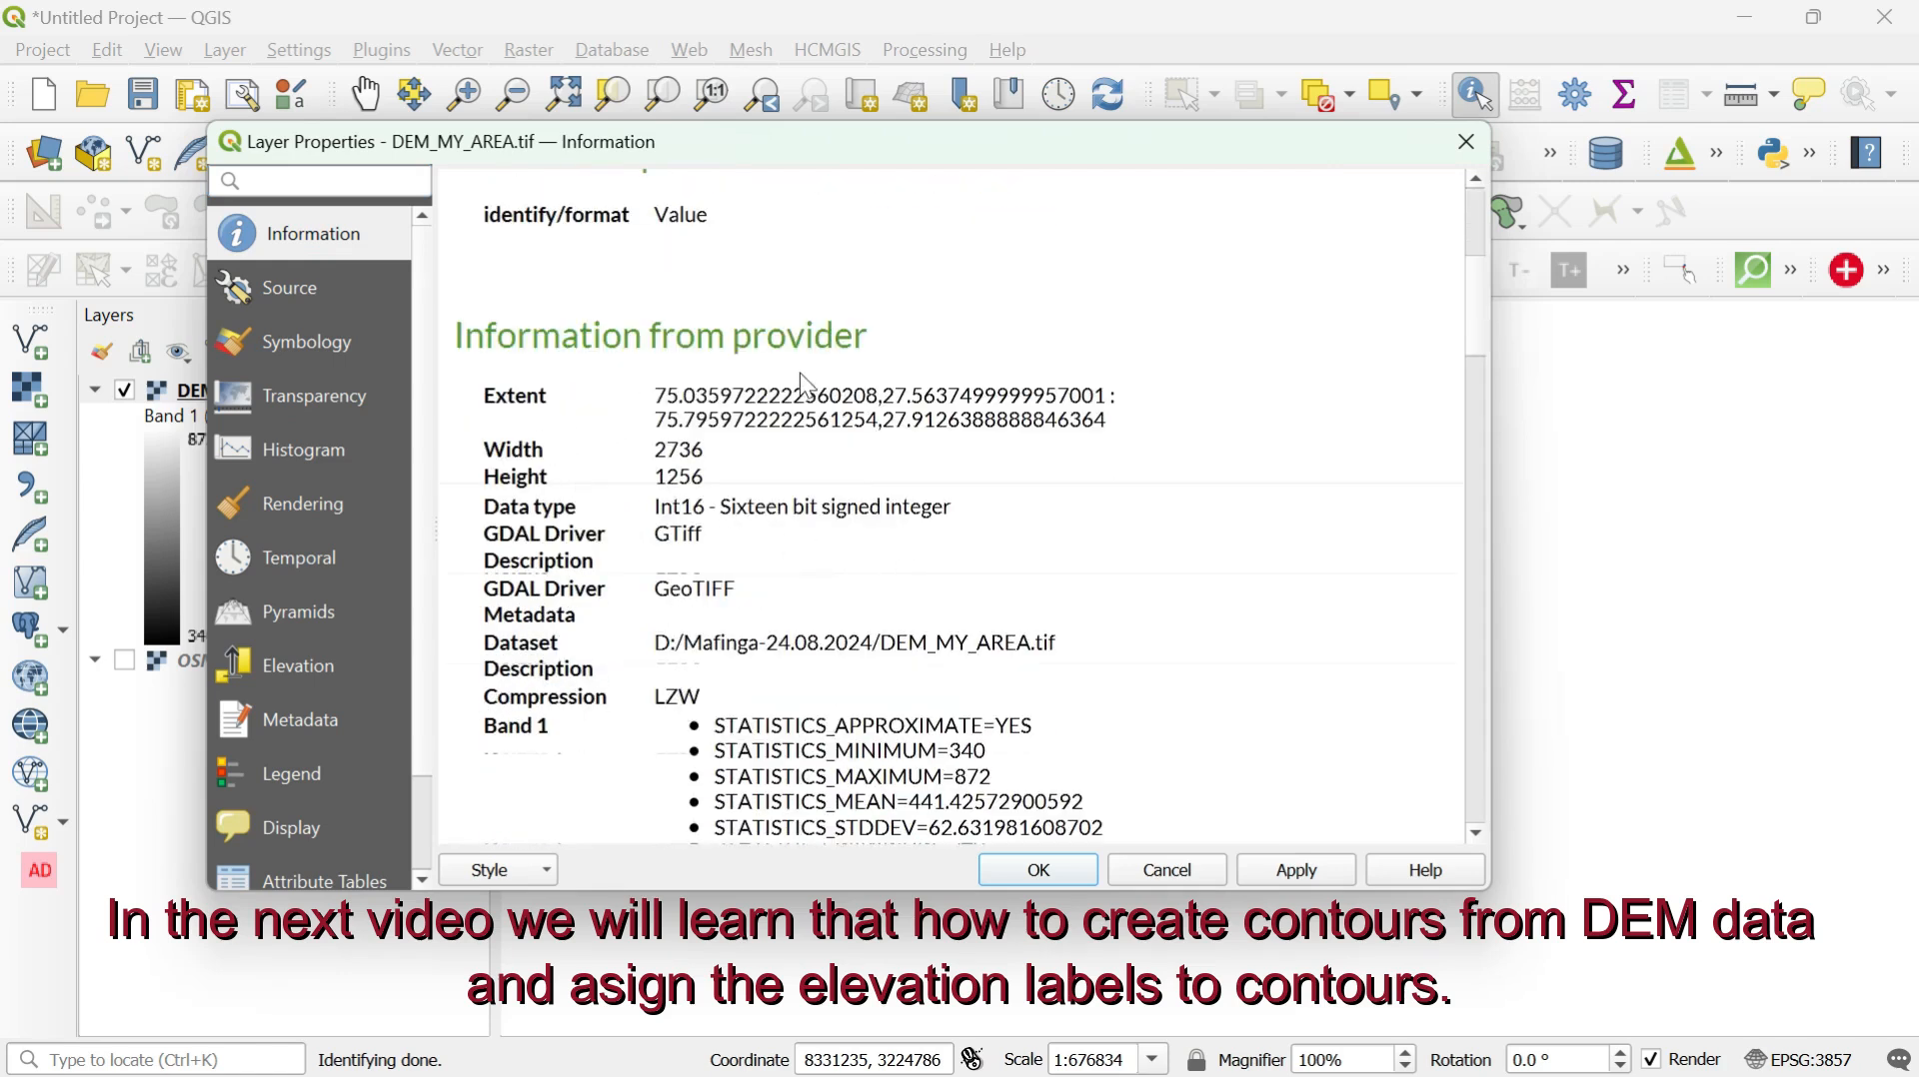
scroll(800, 374, down, 5)
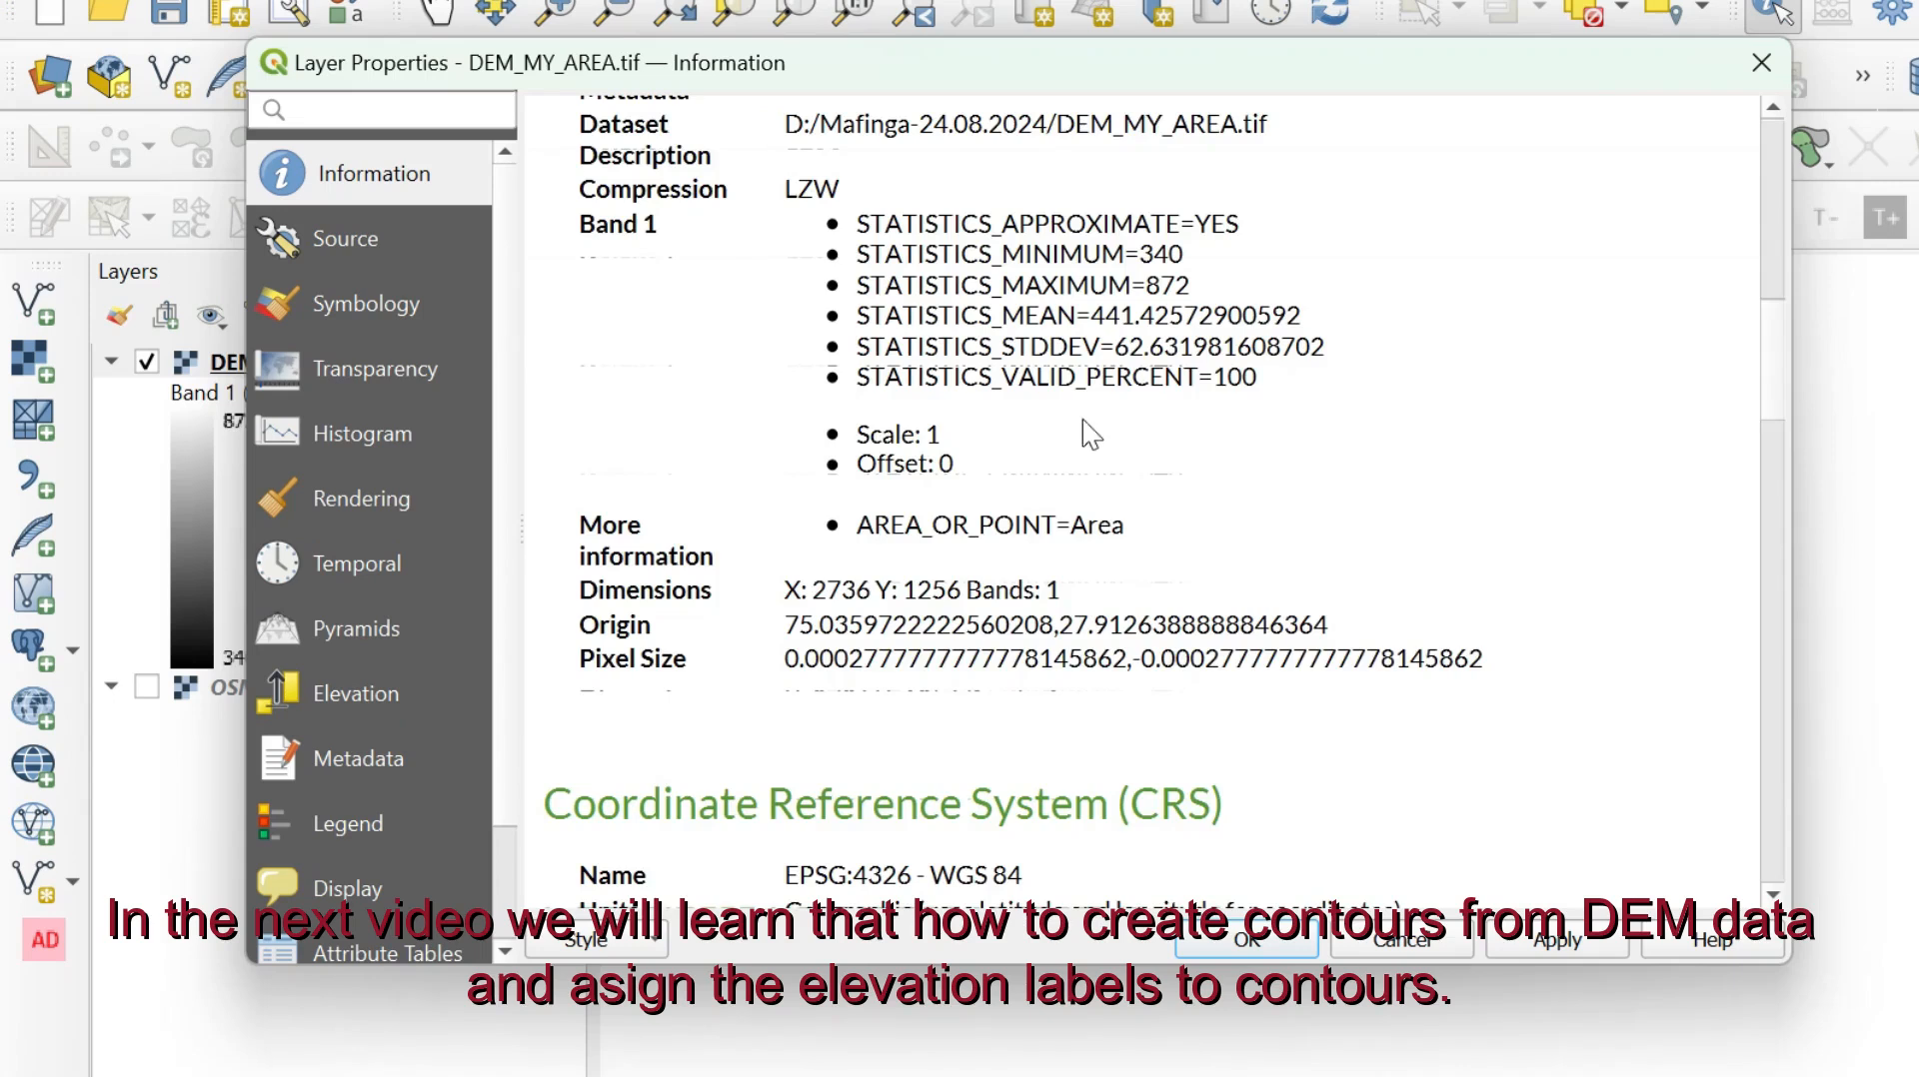
scroll(896, 454, down, 4)
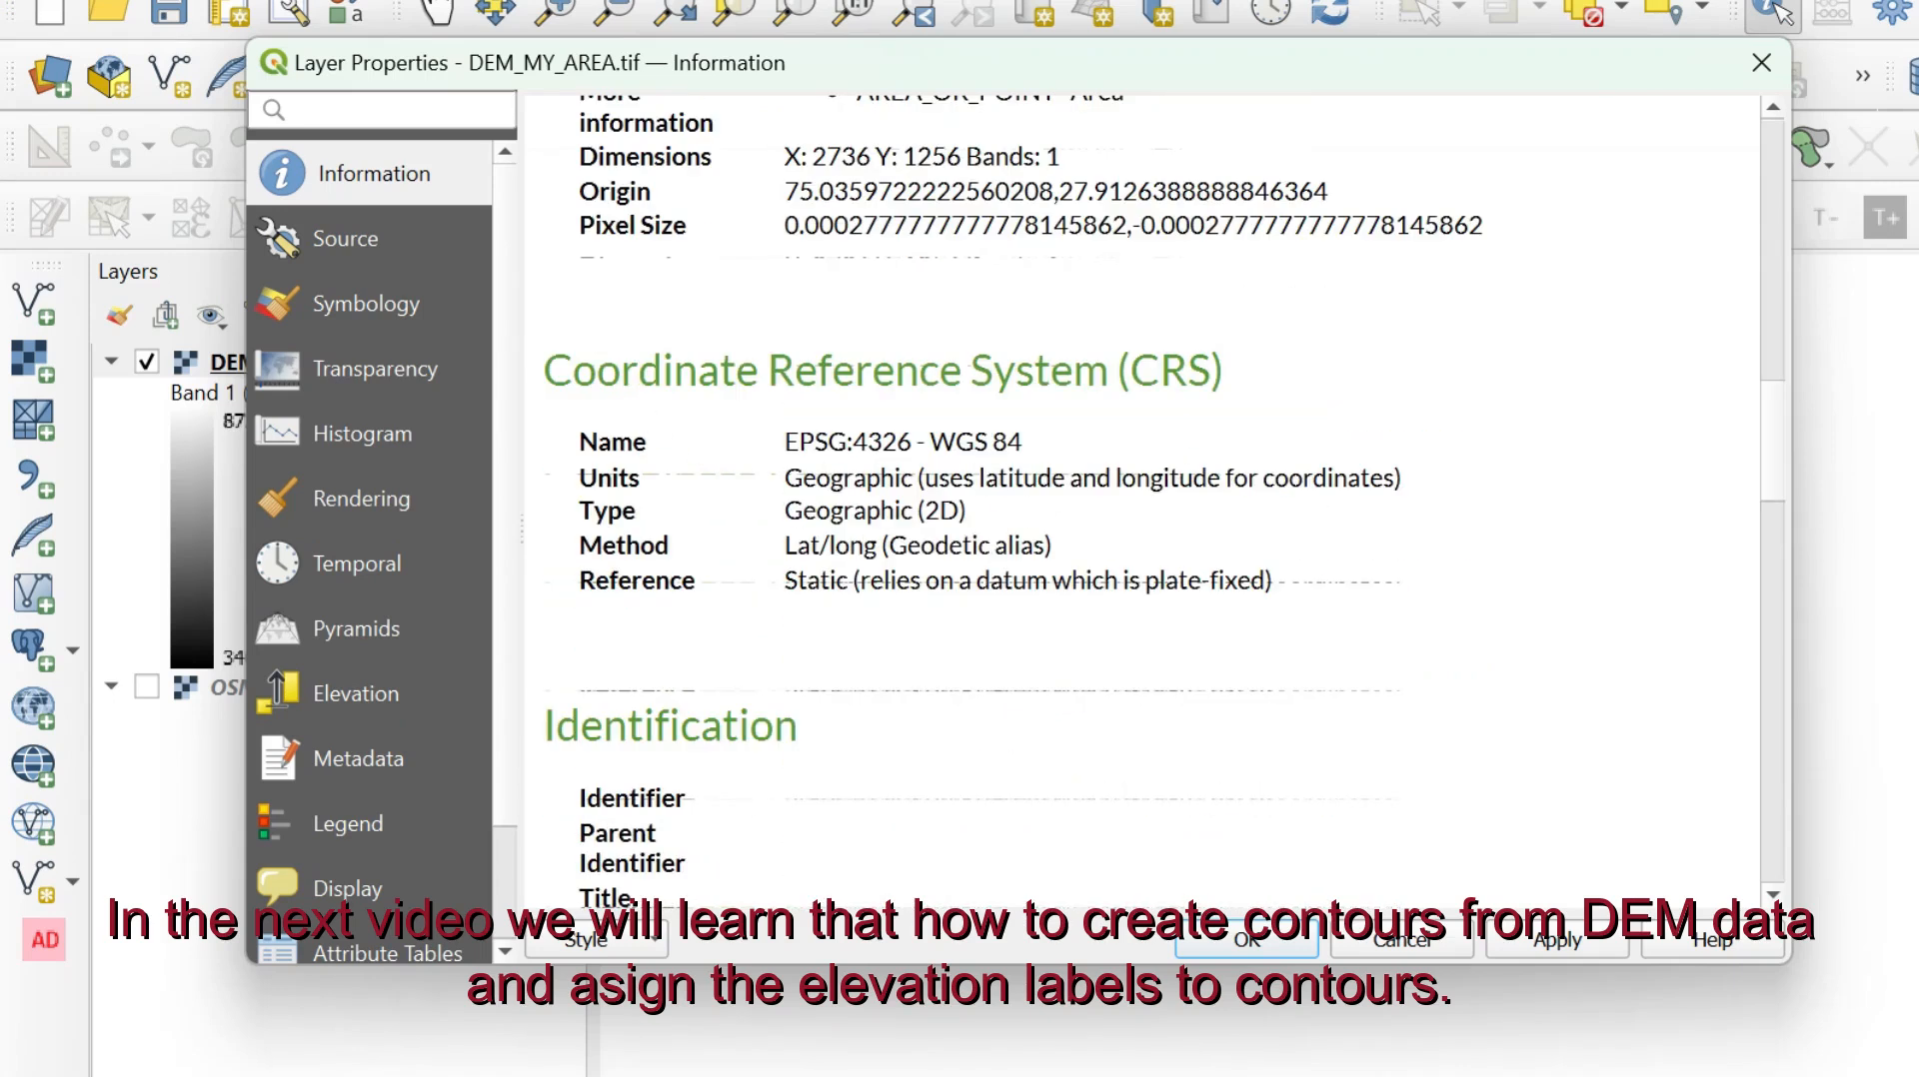
scroll(941, 660, down, 2)
scroll(988, 617, down, 4)
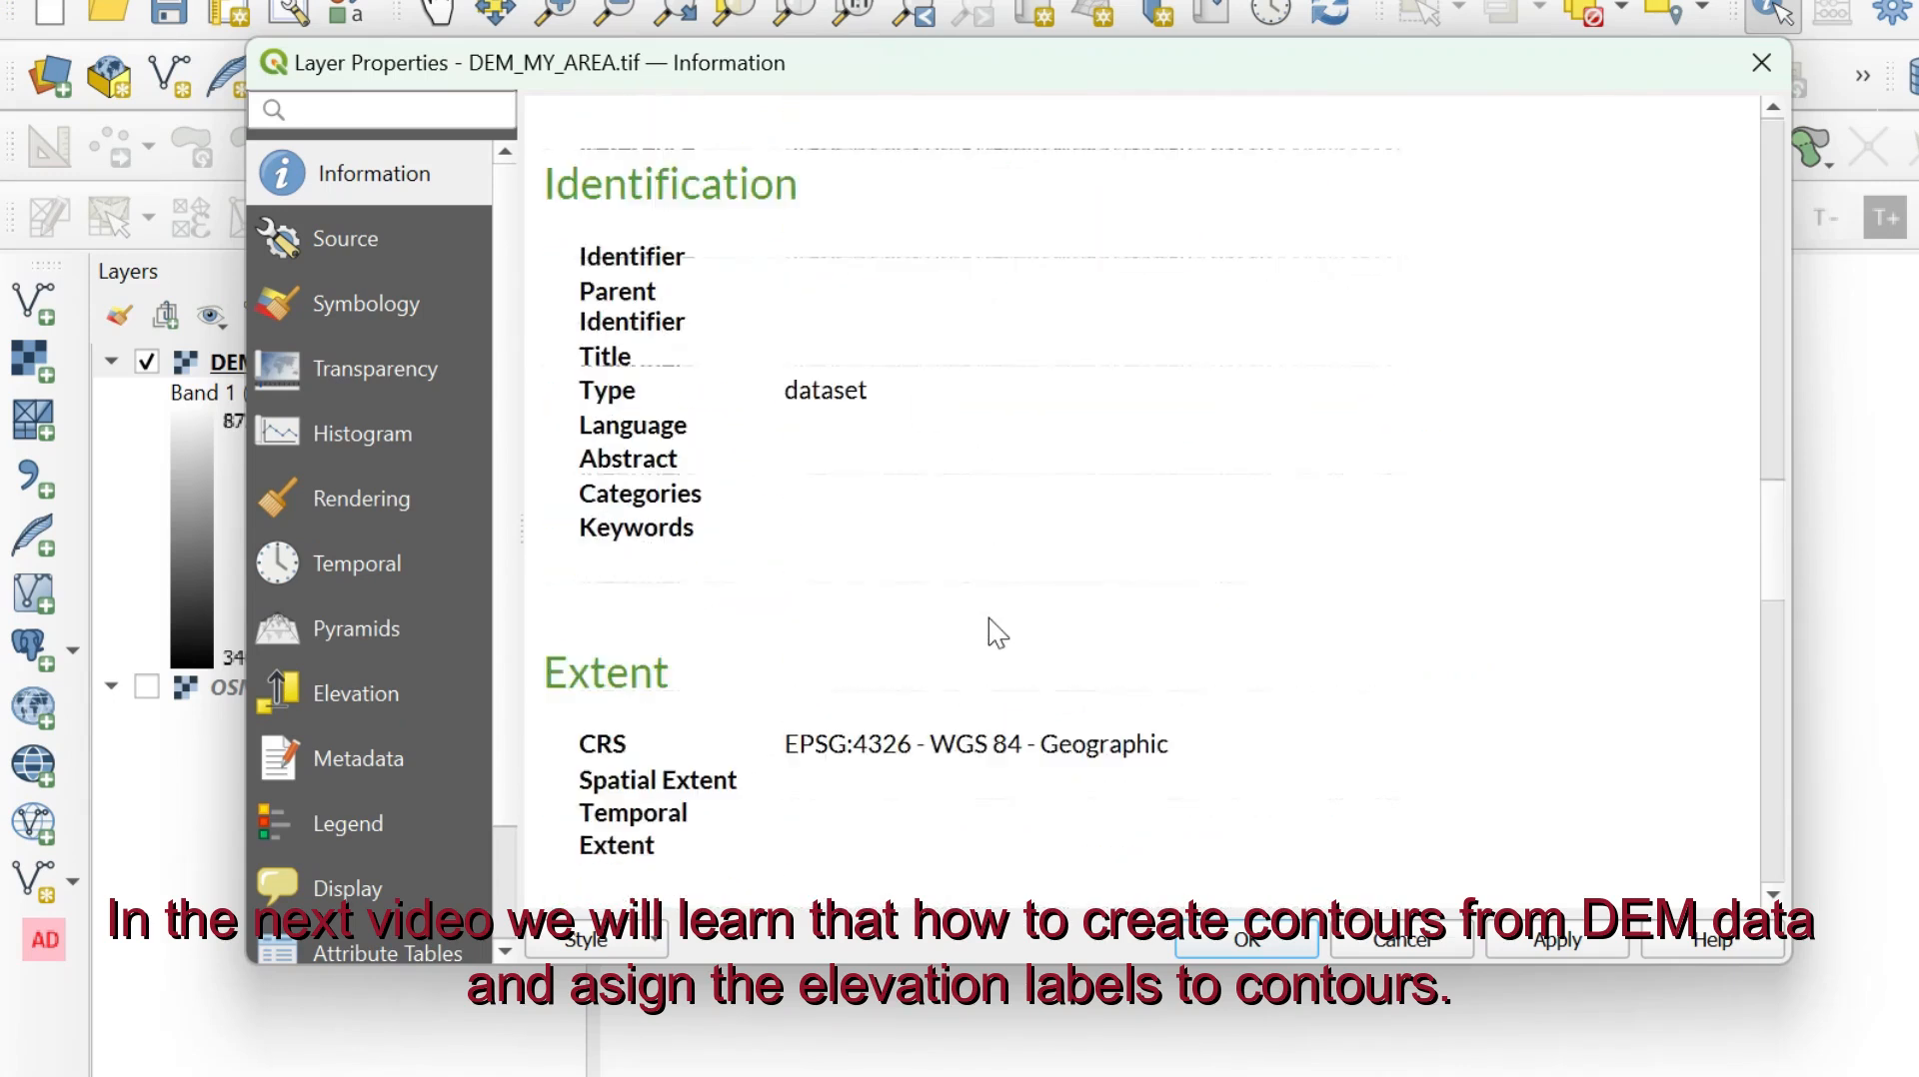
scroll(987, 724, down, 2)
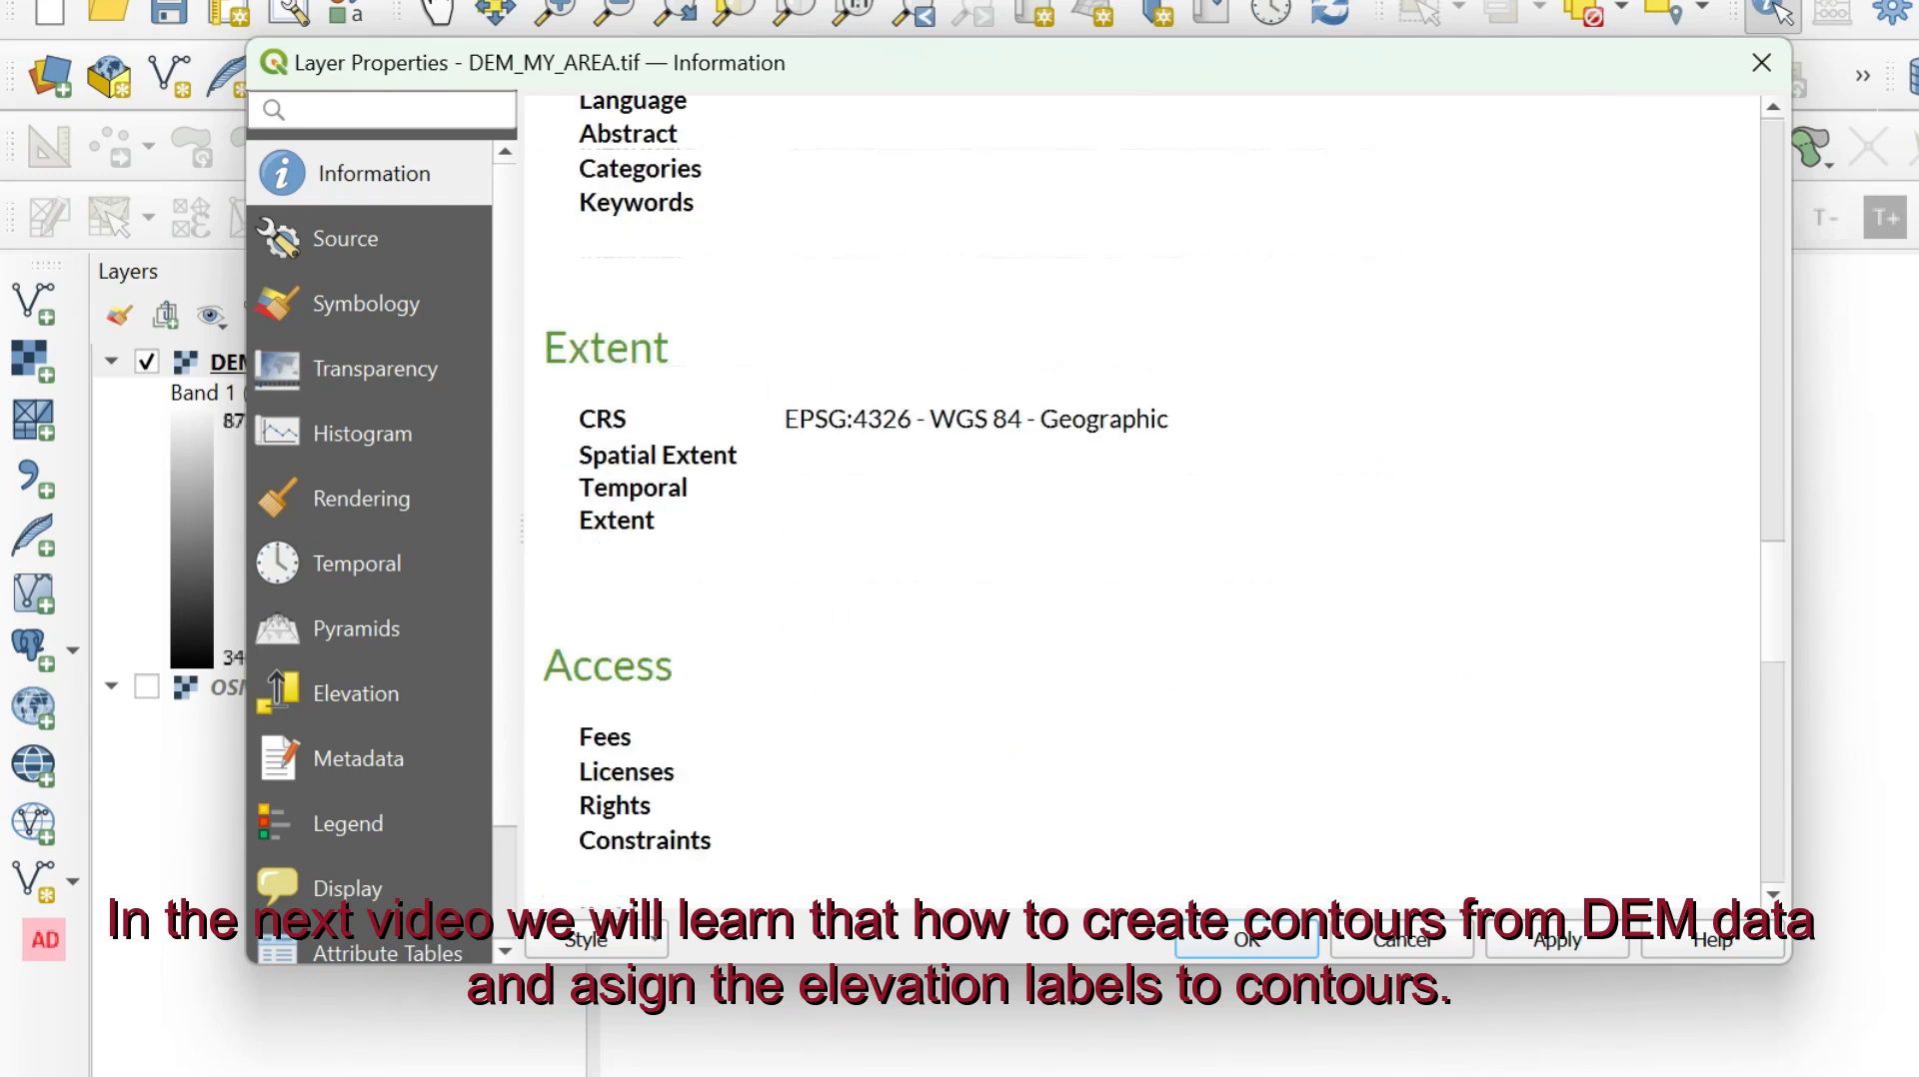
- Change the DEM_MY_AREA.tif layer's render type to Singleband pseudocolor
scroll(1213, 529, down, 4)
scroll(1213, 530, up, 4)
scroll(784, 540, up, 5)
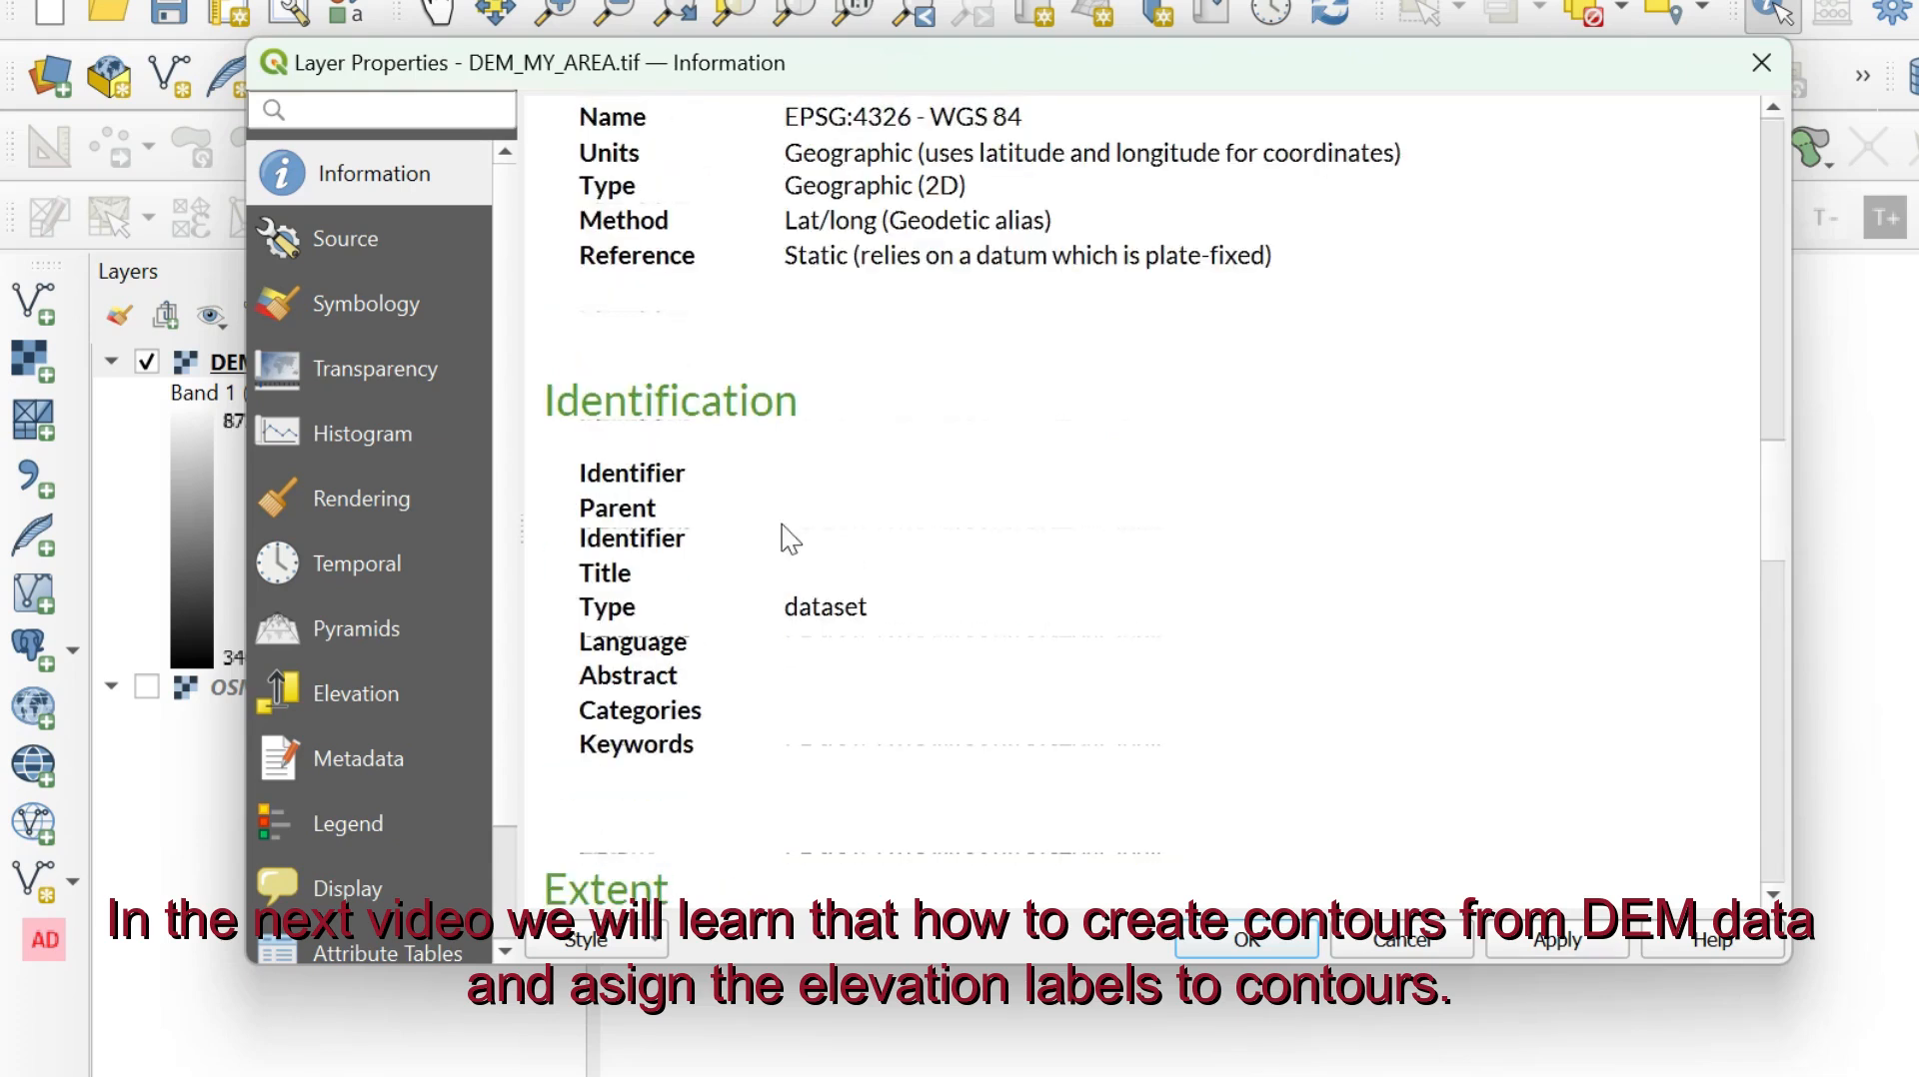
click(369, 303)
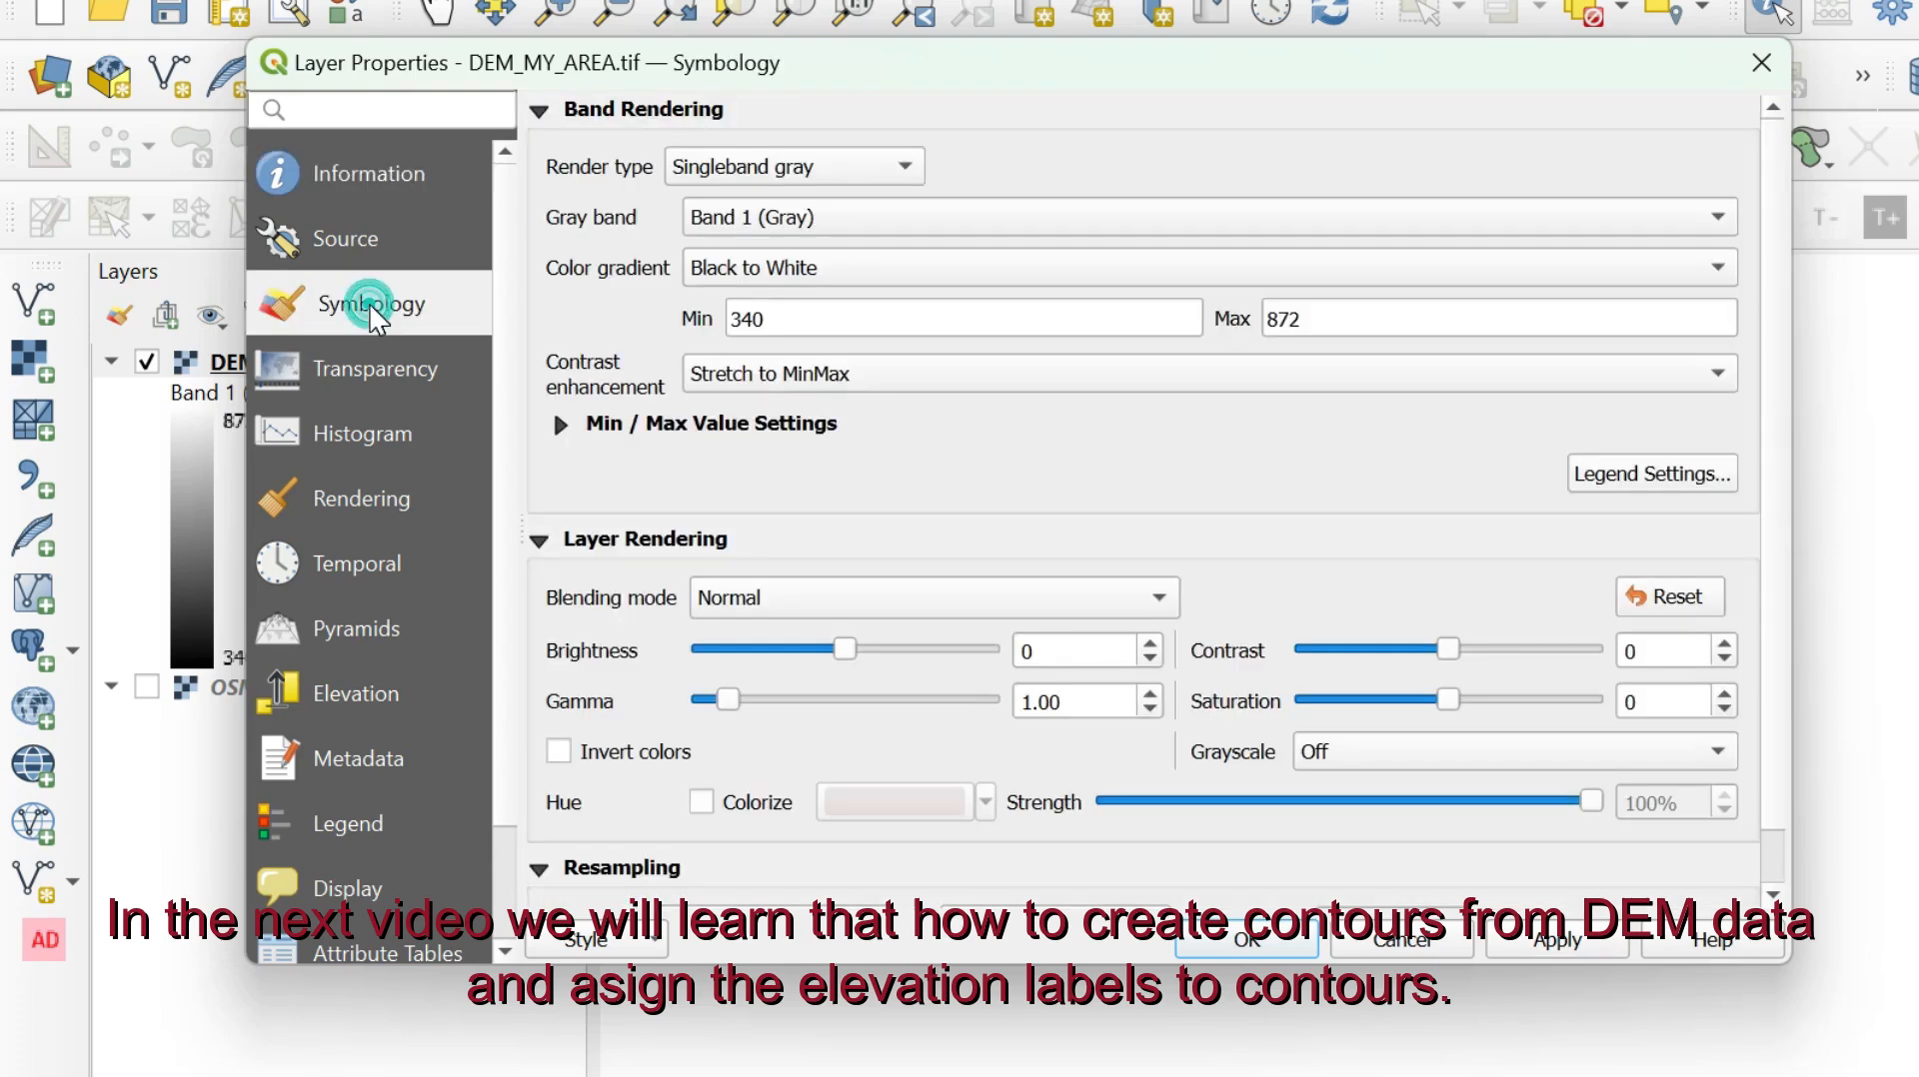
click(909, 168)
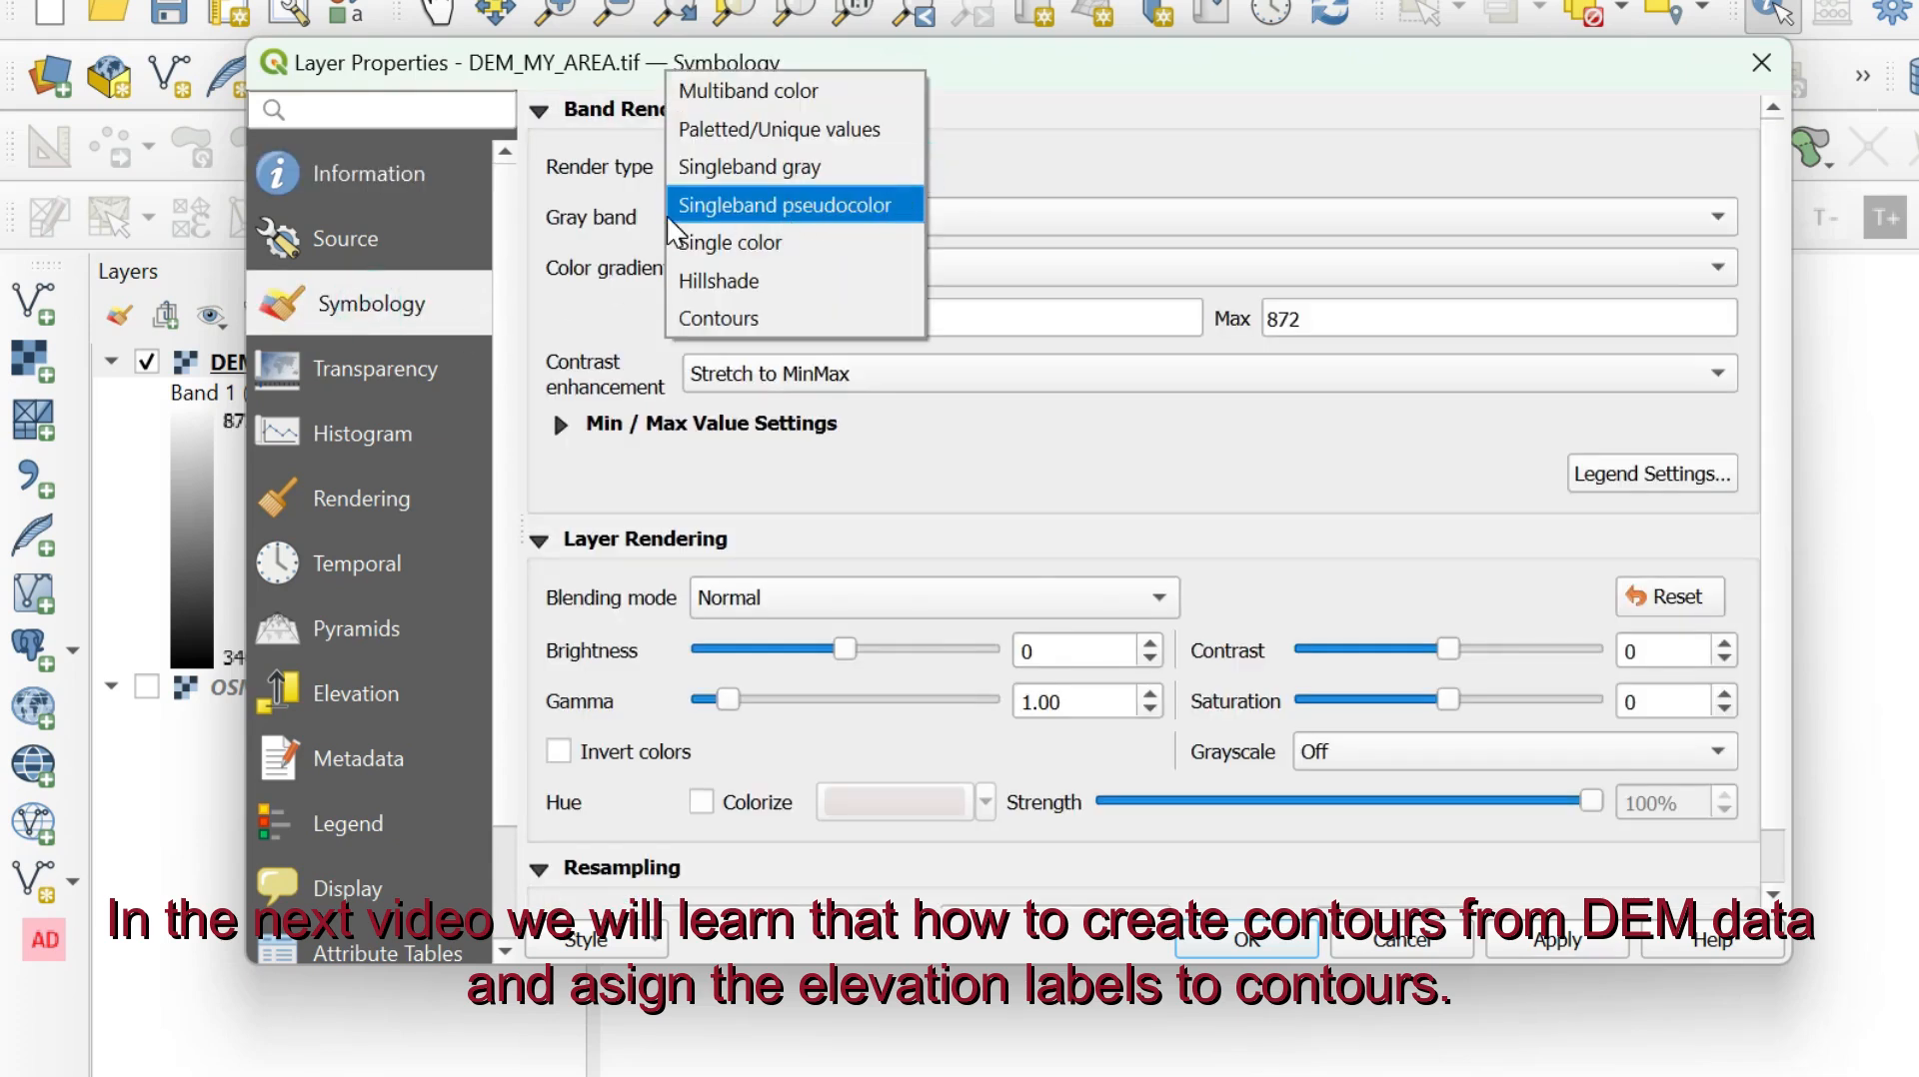
click(868, 209)
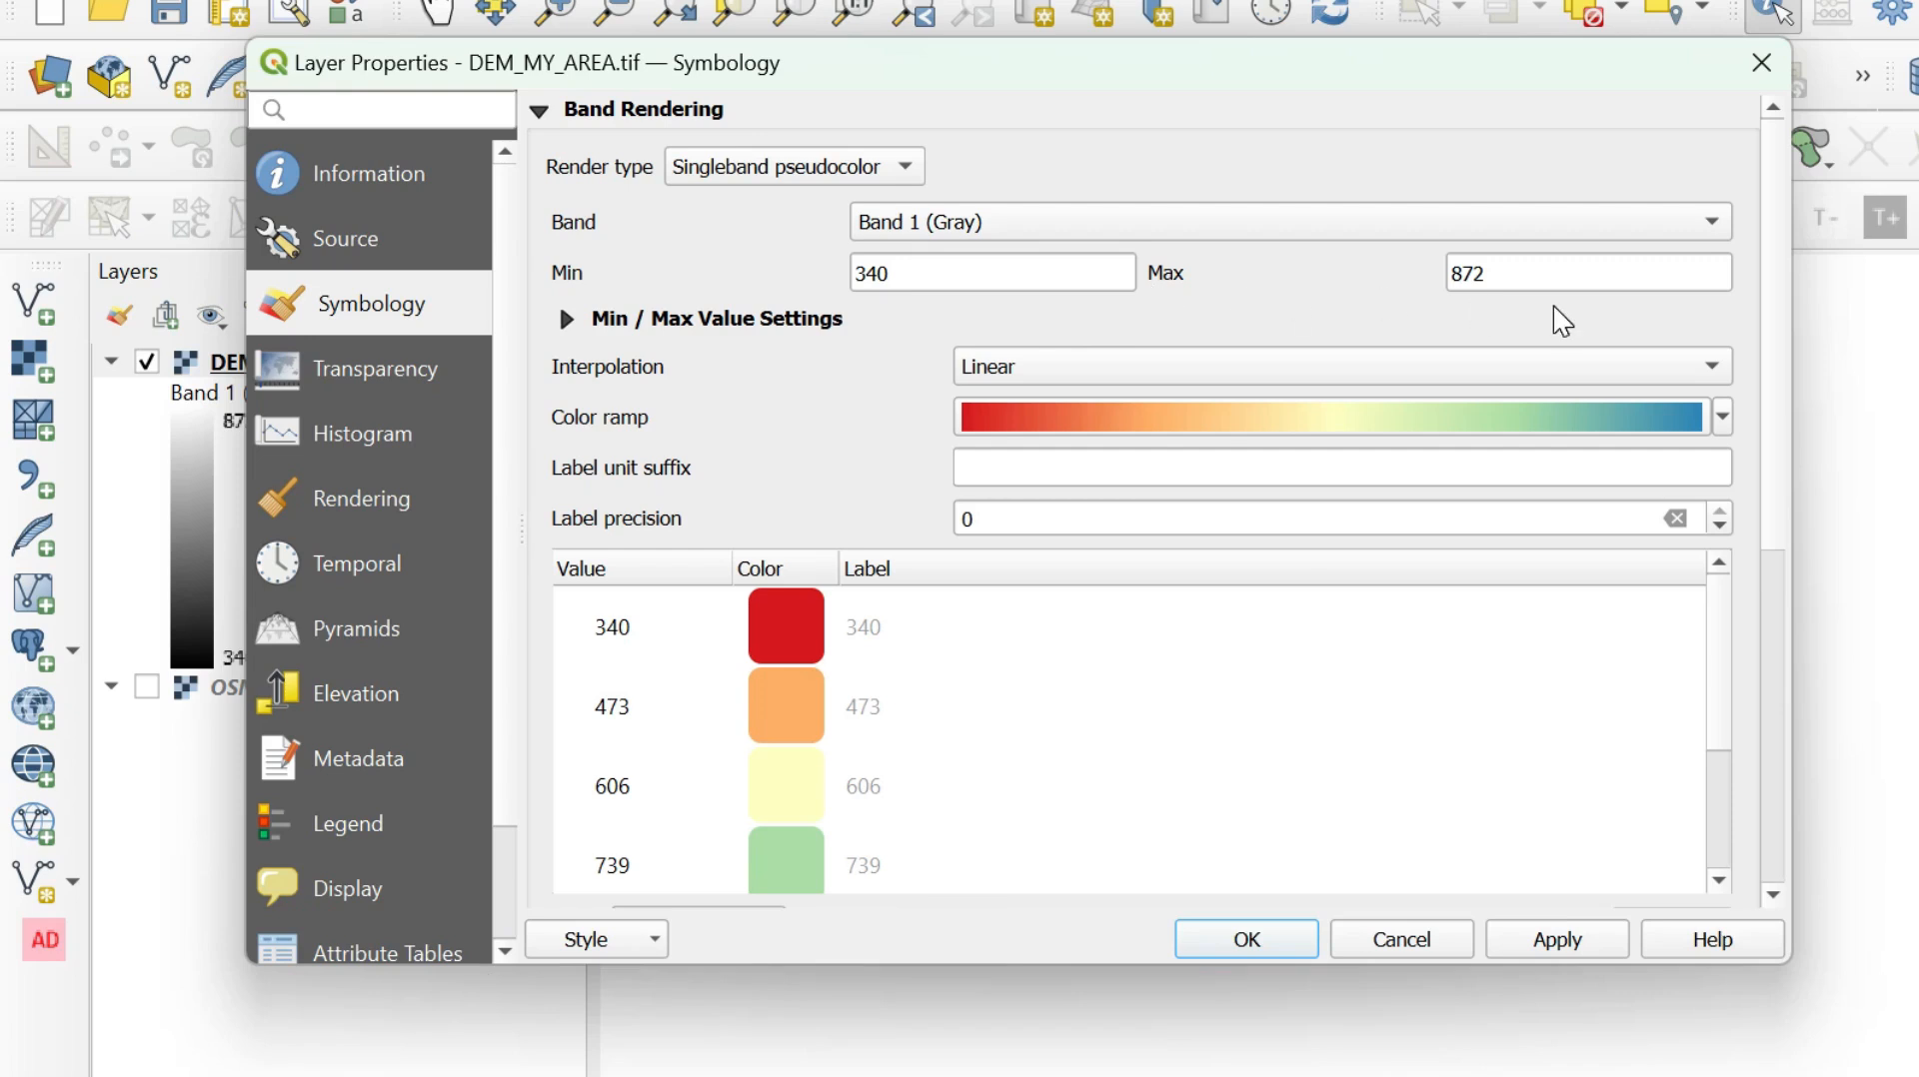
drag(1234, 66, 1490, 71)
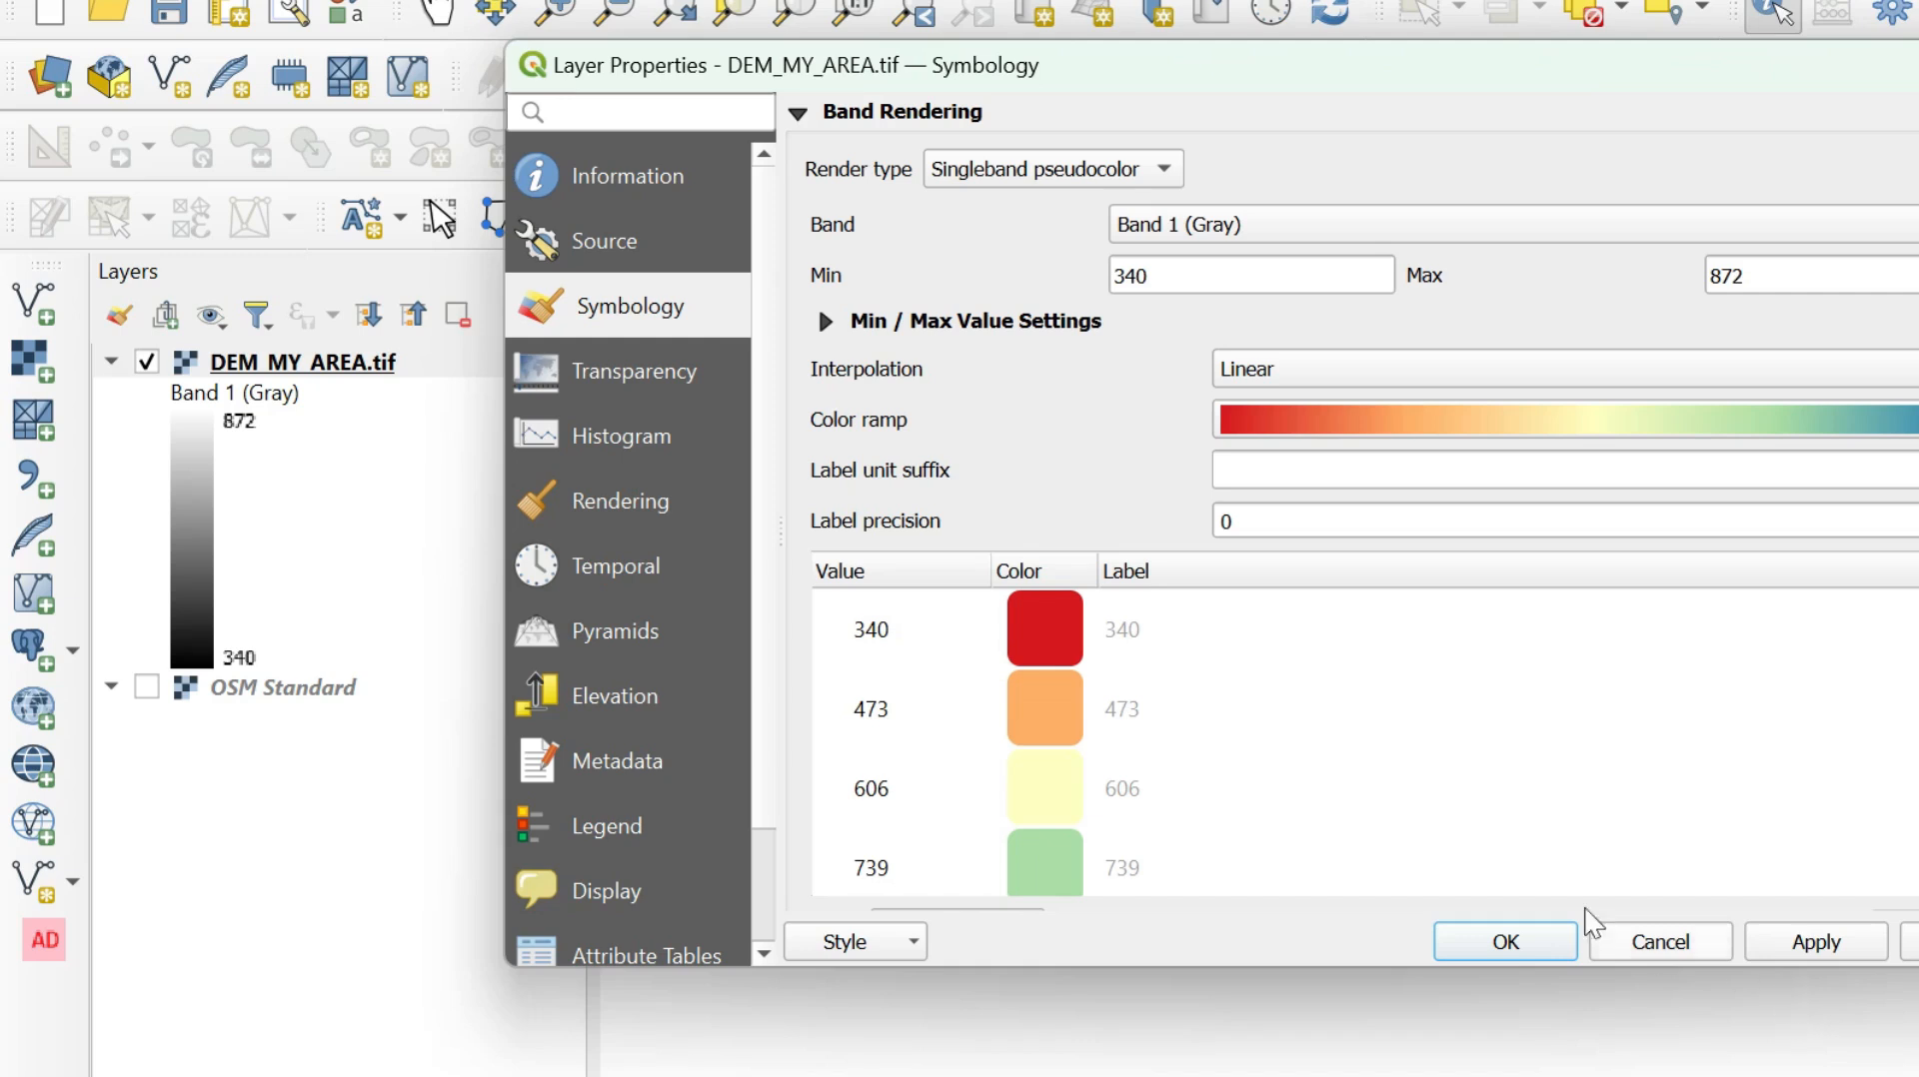
- Classify the DEM's pseudocolor values in Quantile mode with 15 classes and apply the styling to the layer
scroll(1407, 797, down, 1)
scroll(1407, 796, down, 2)
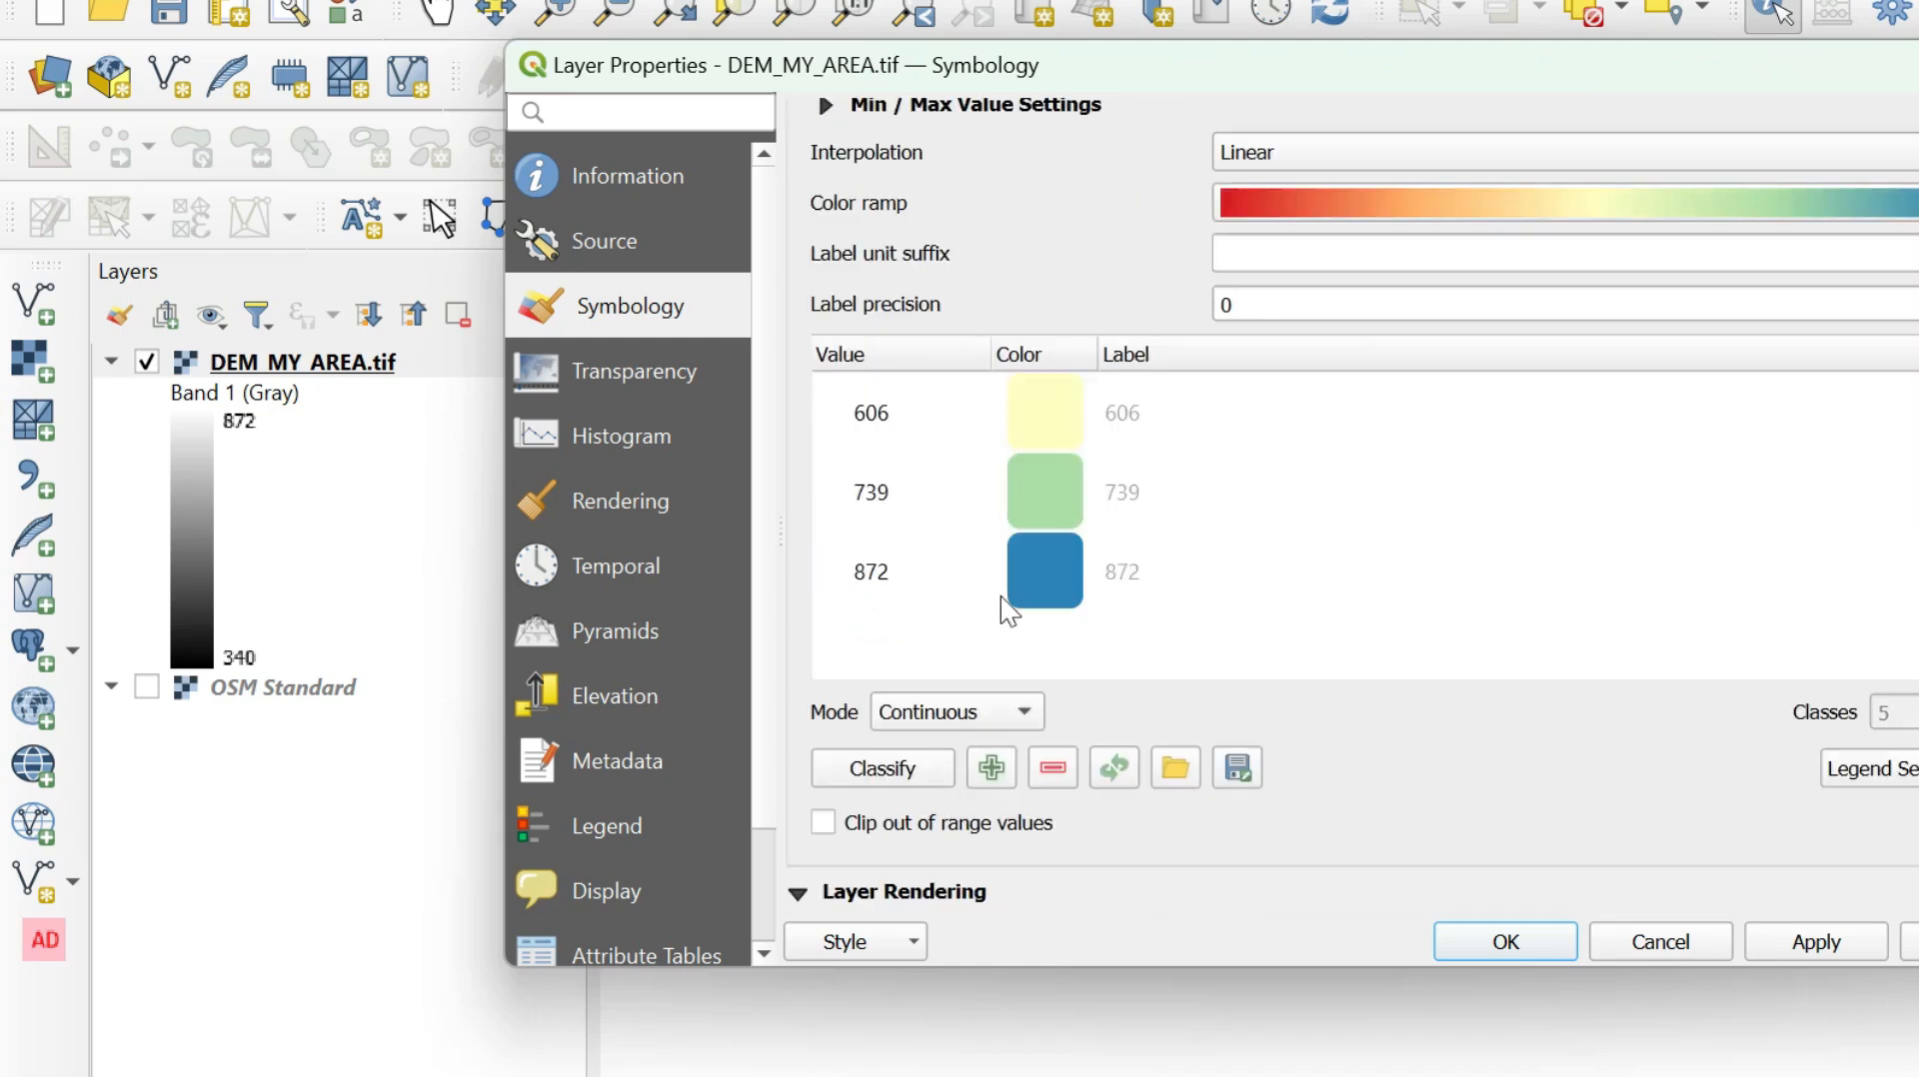
click(939, 714)
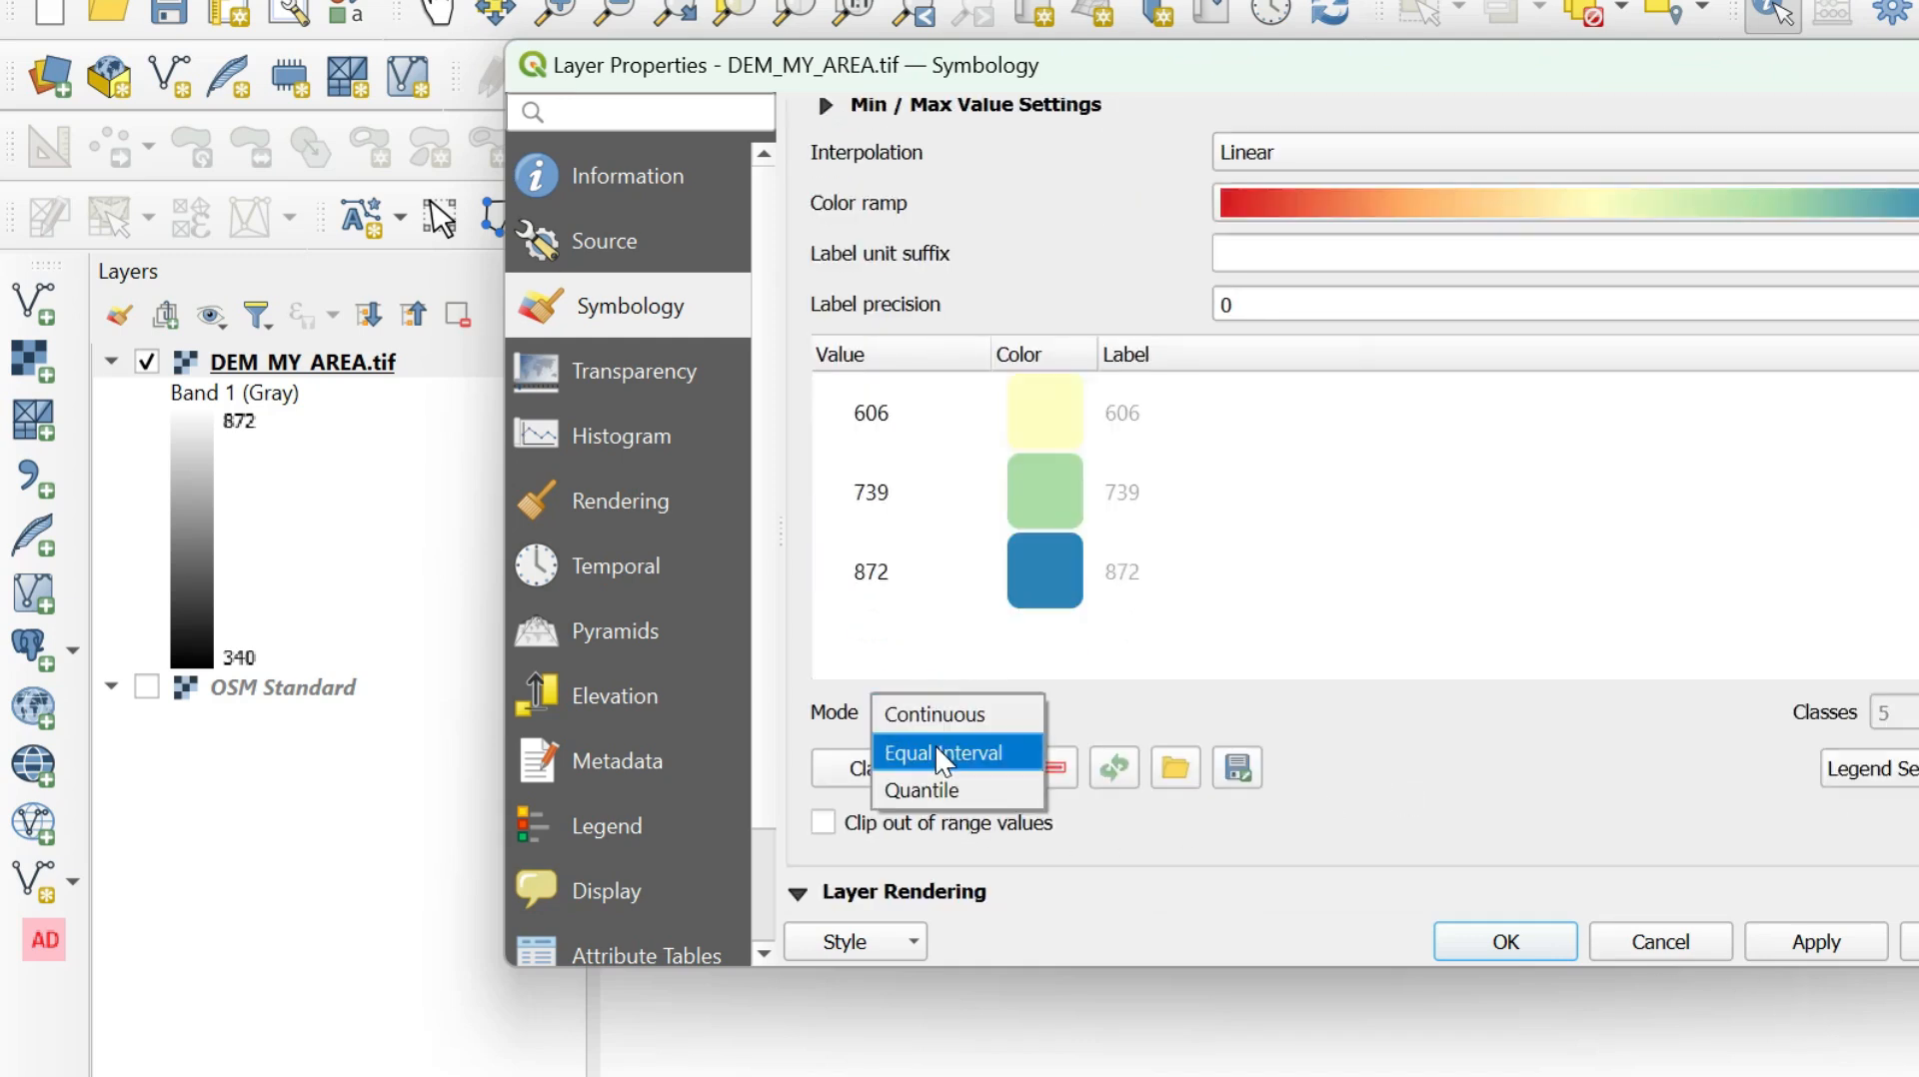
click(931, 790)
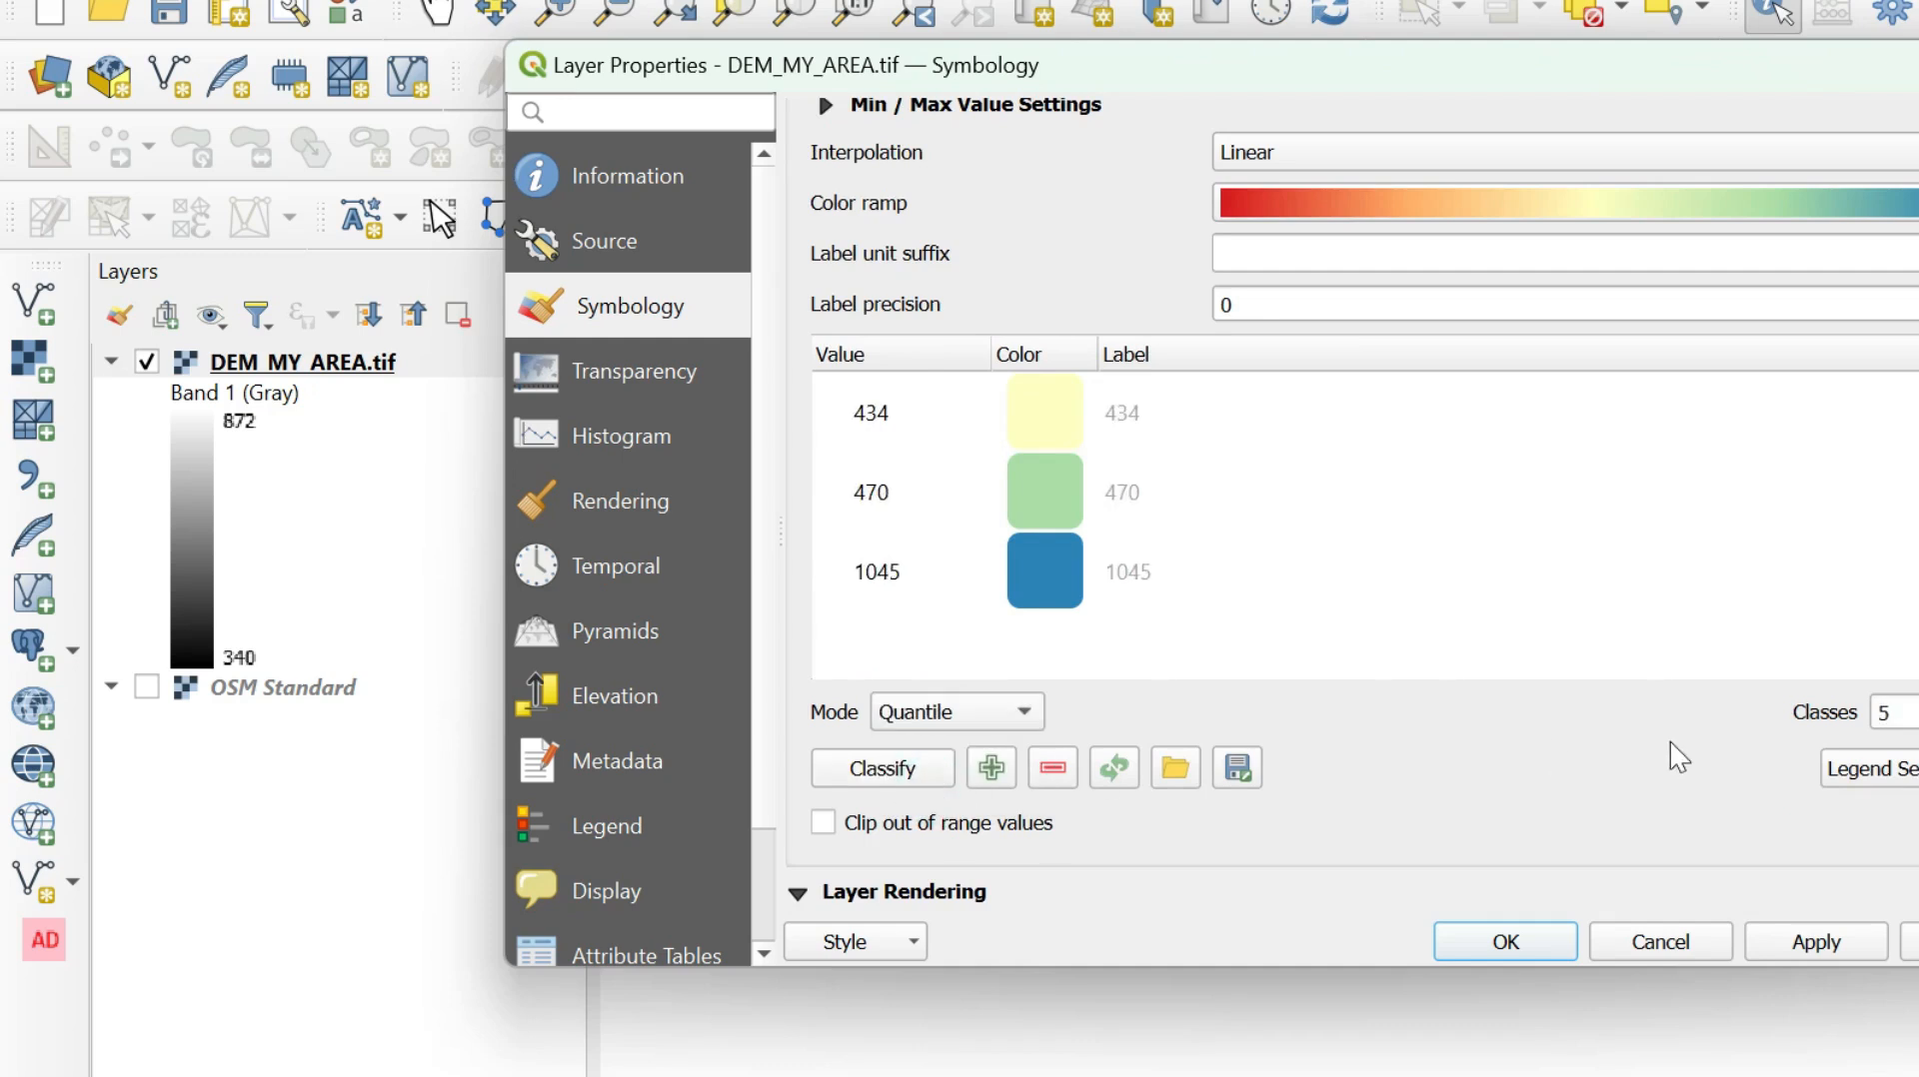
double_click(1889, 713)
text(1)
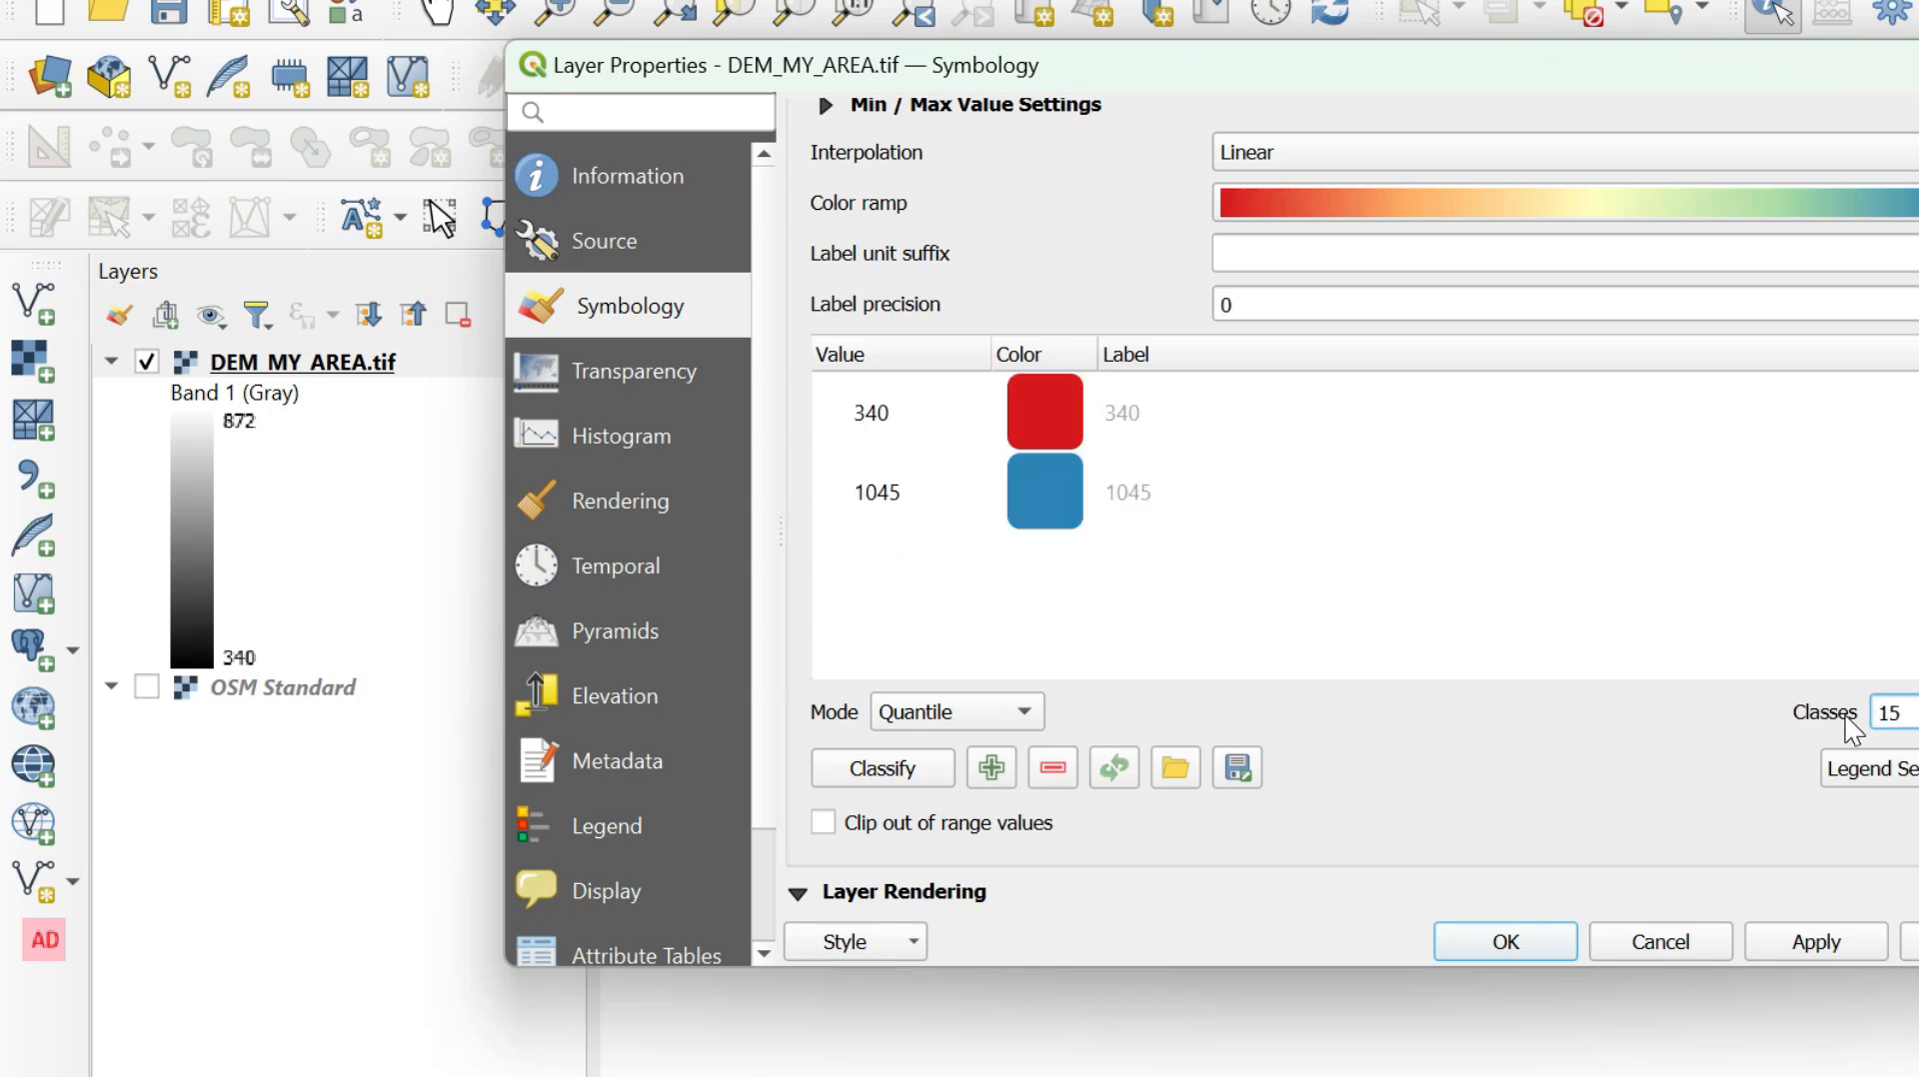
click(905, 785)
click(1811, 952)
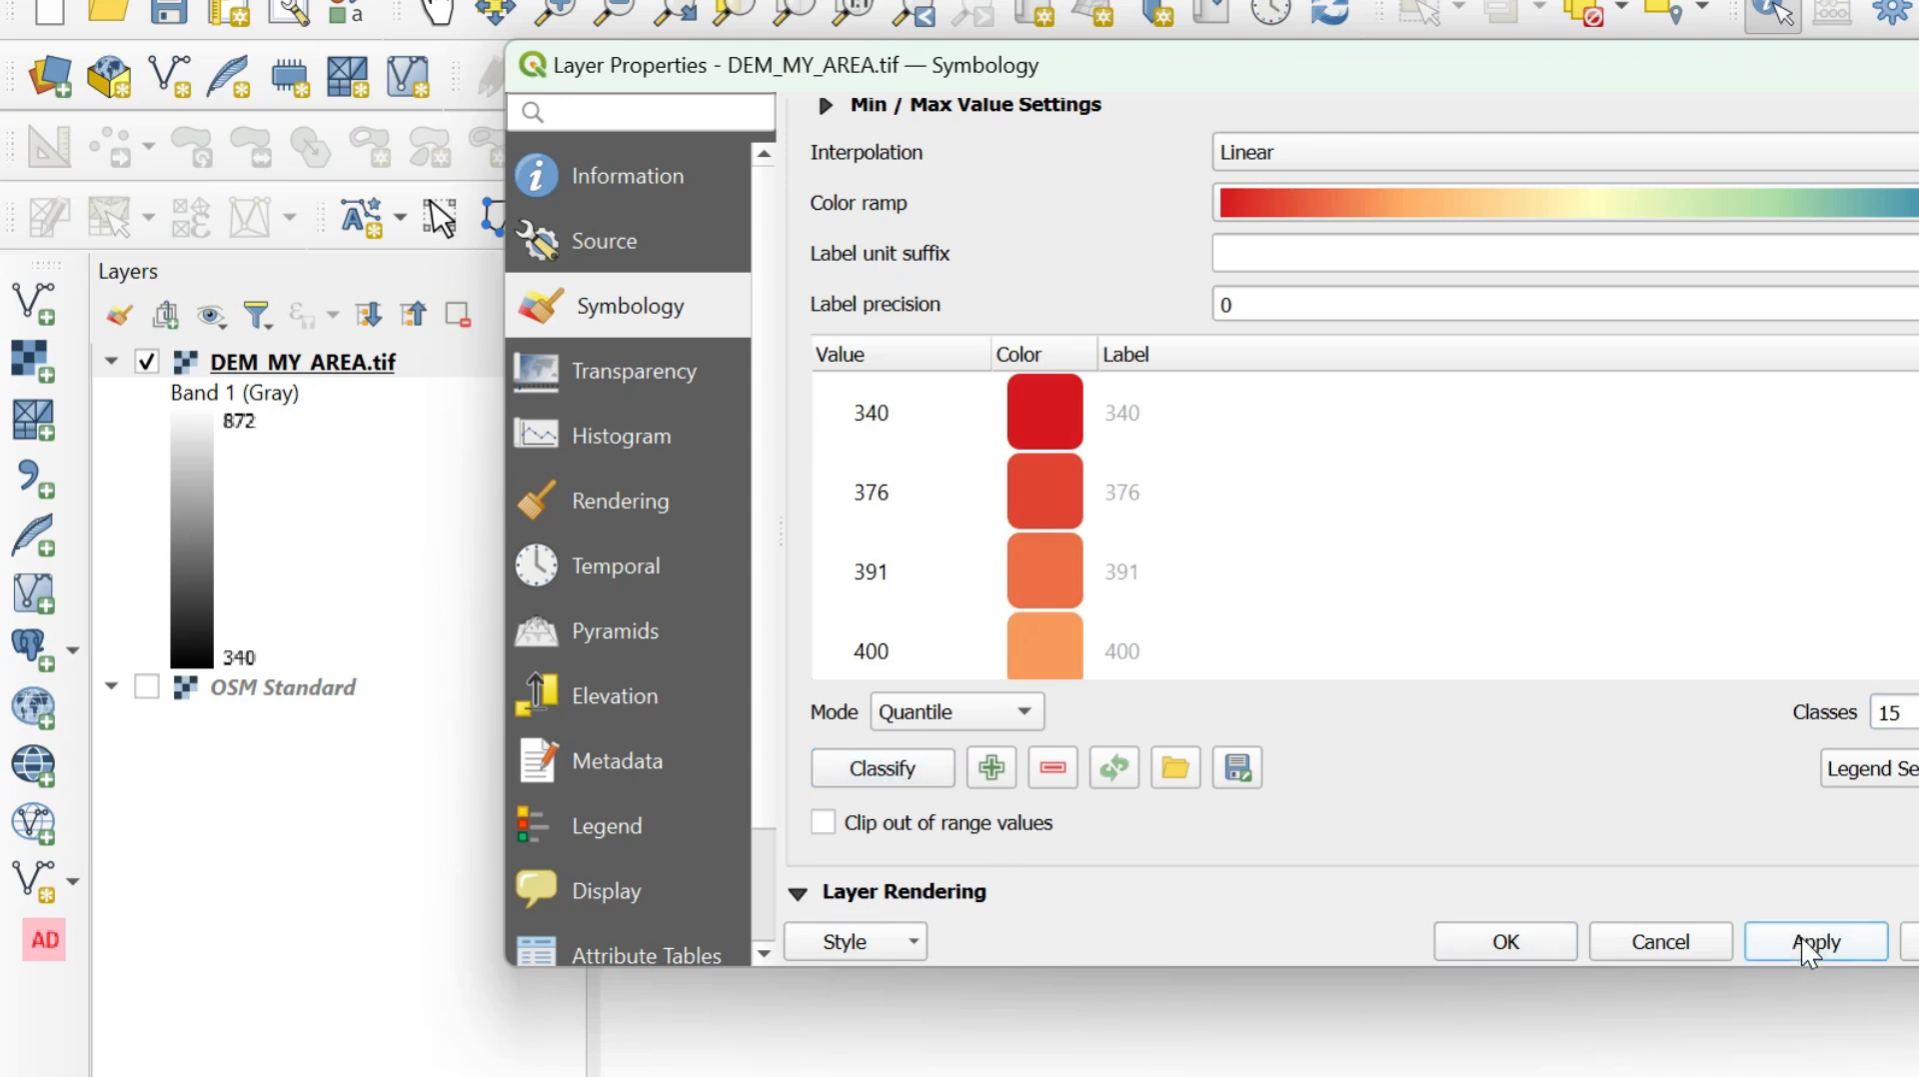
click(1499, 944)
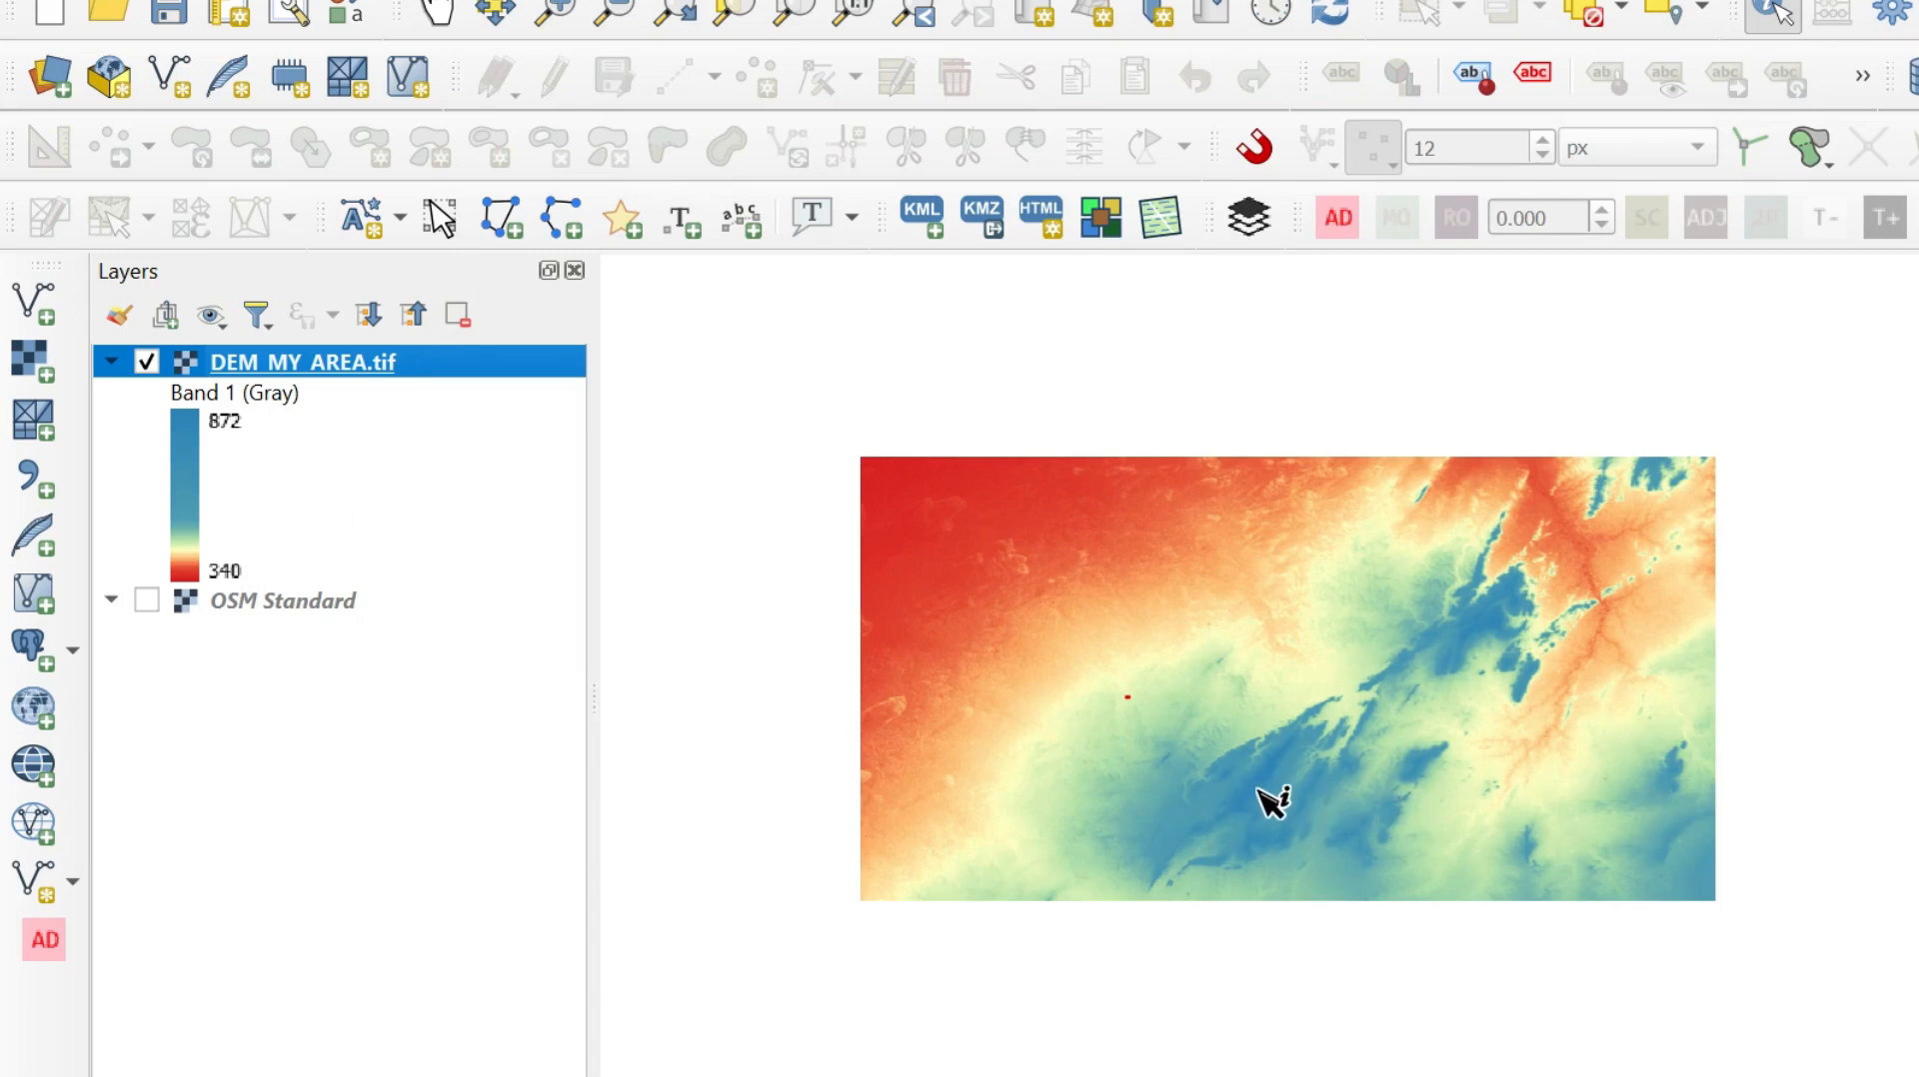
- Replace the DEM_MY_AREA.tif color ramp with the elevation palette from the Topography theme of the cpt-city catalog
right_click(371, 363)
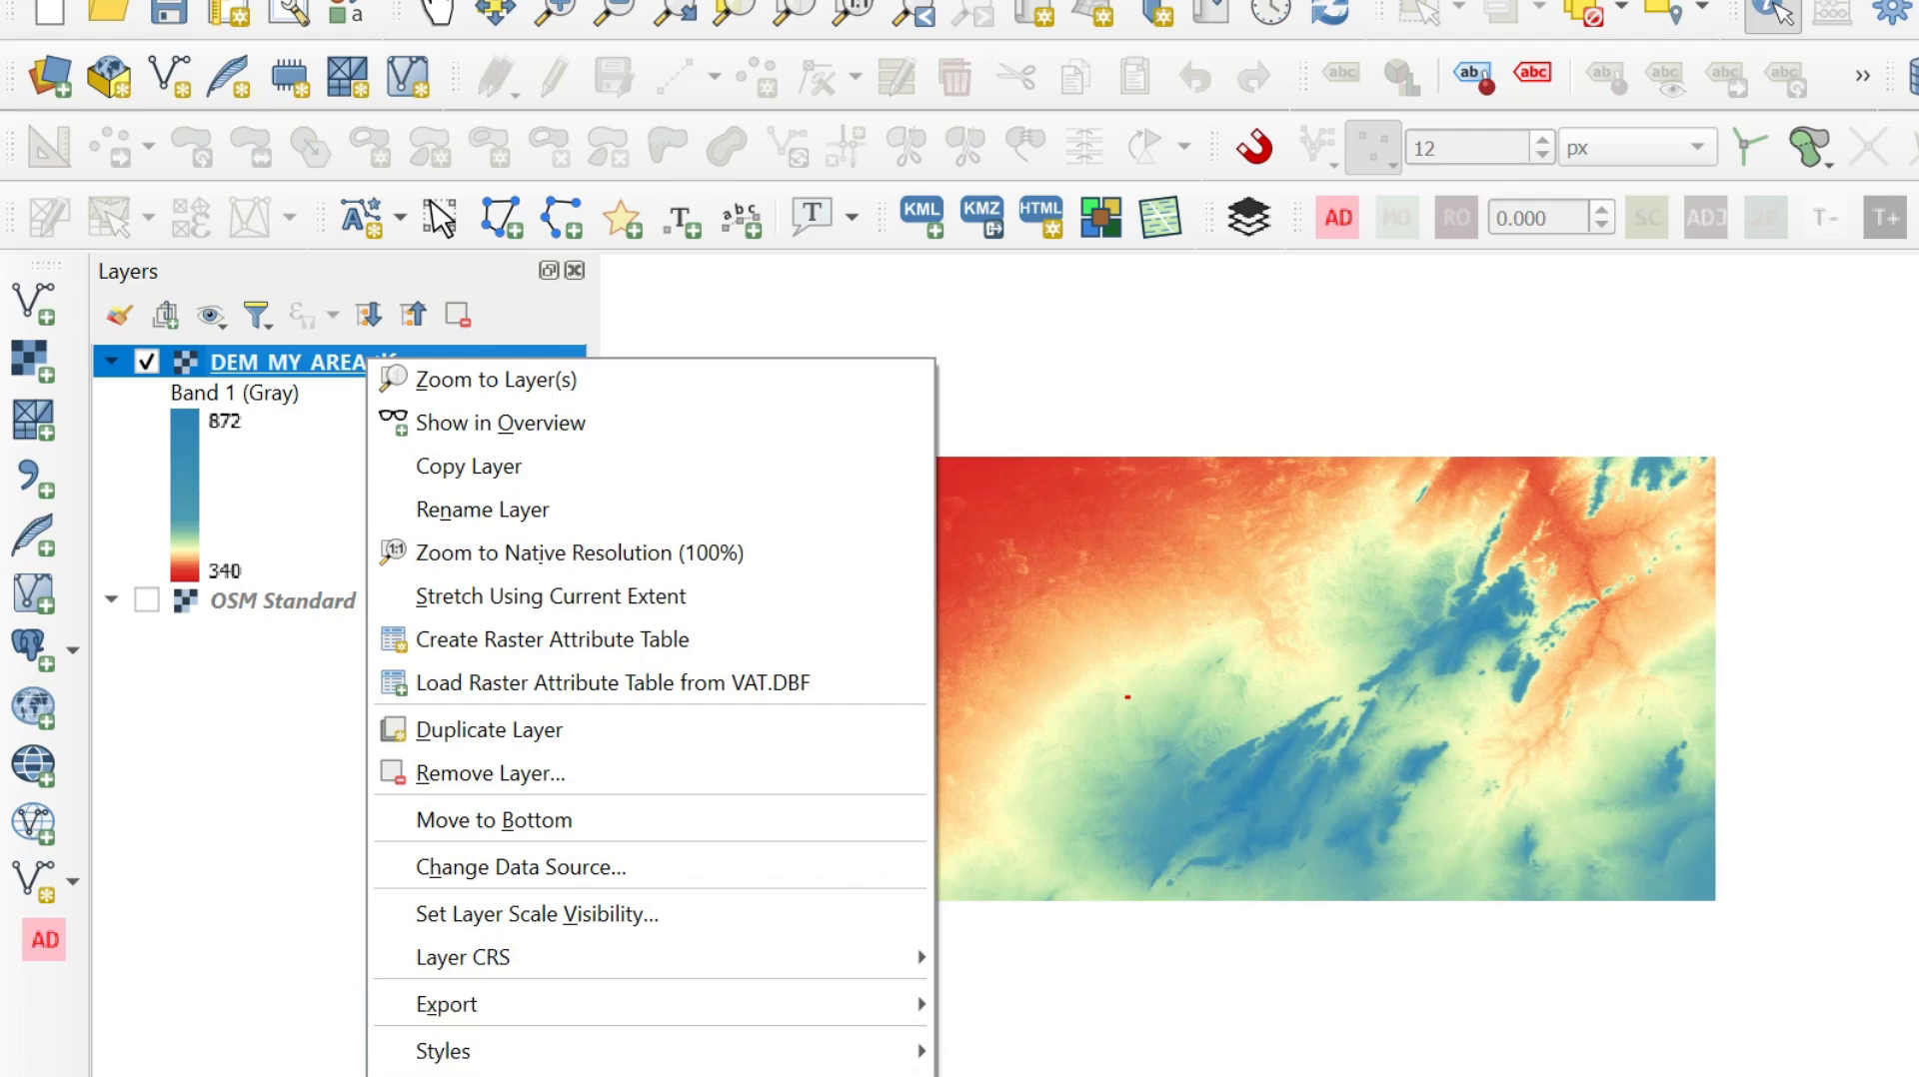
click(572, 1075)
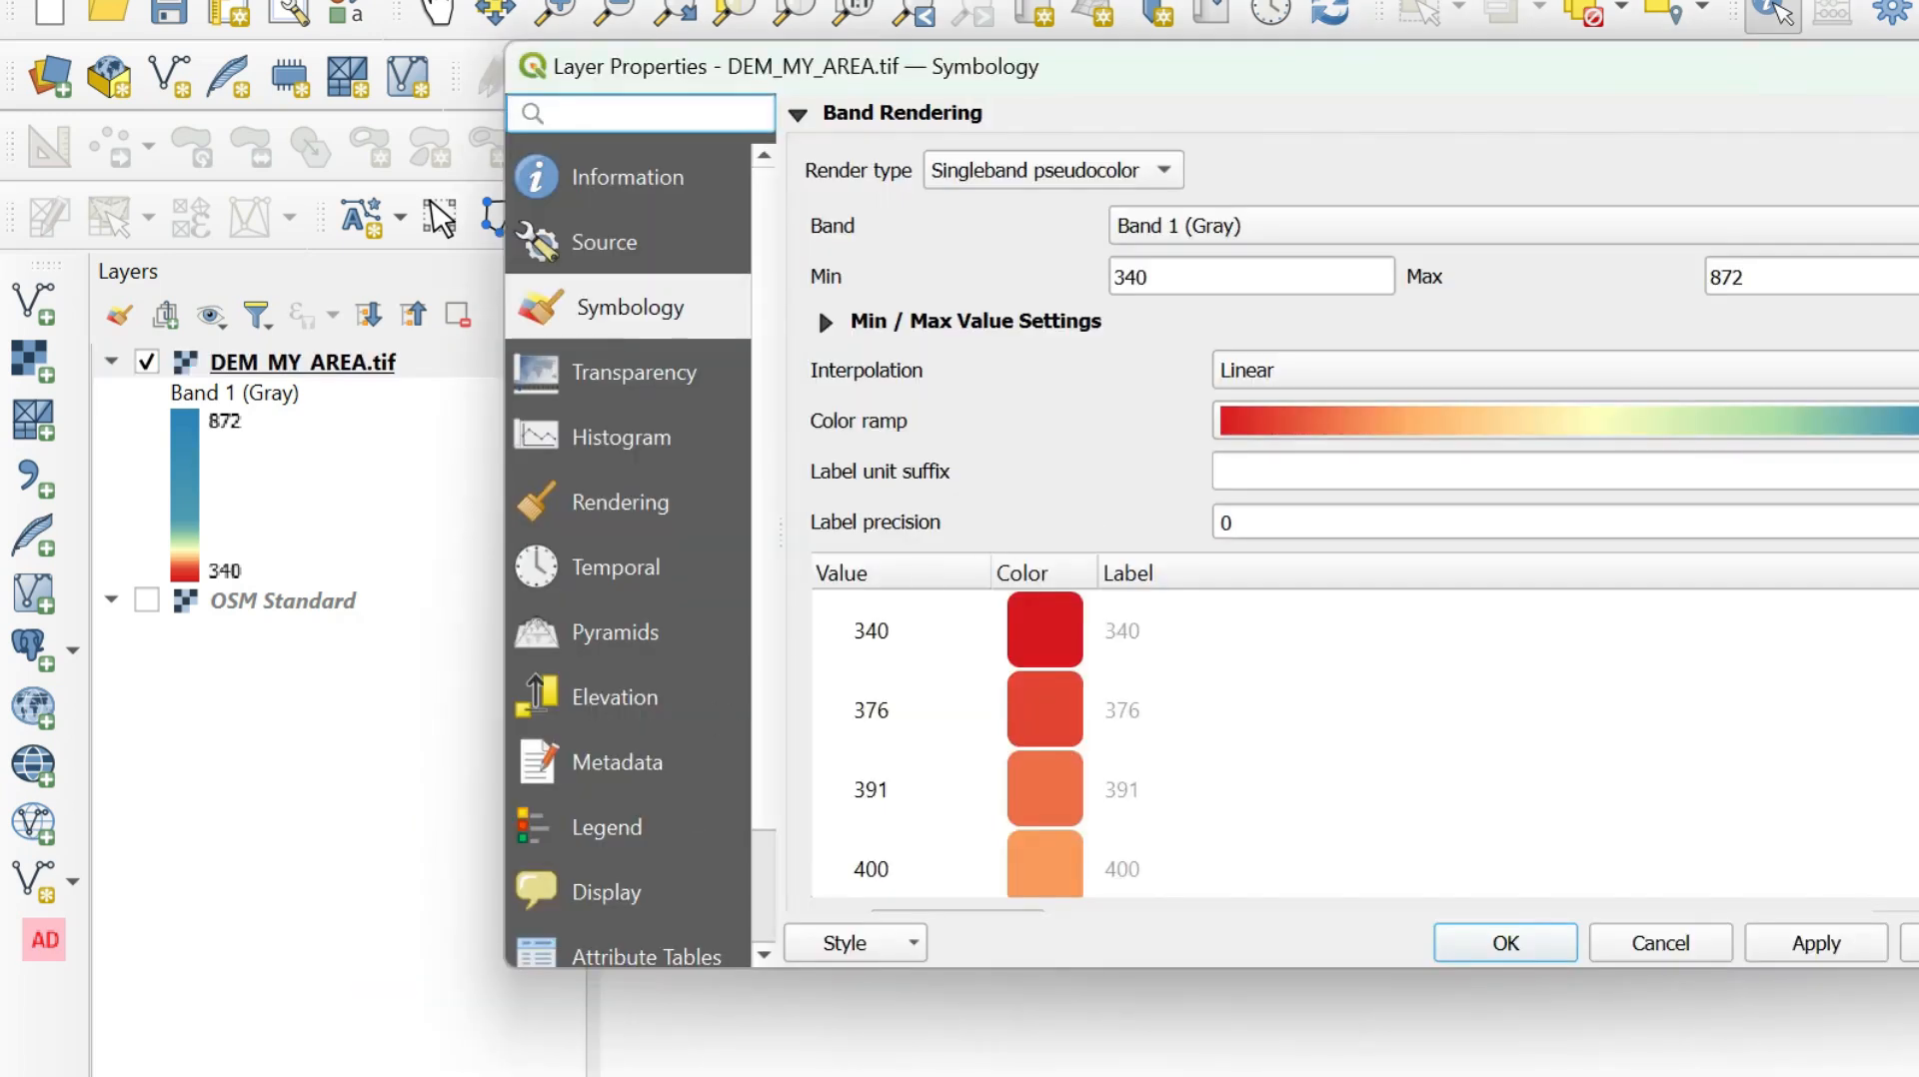
click(1917, 421)
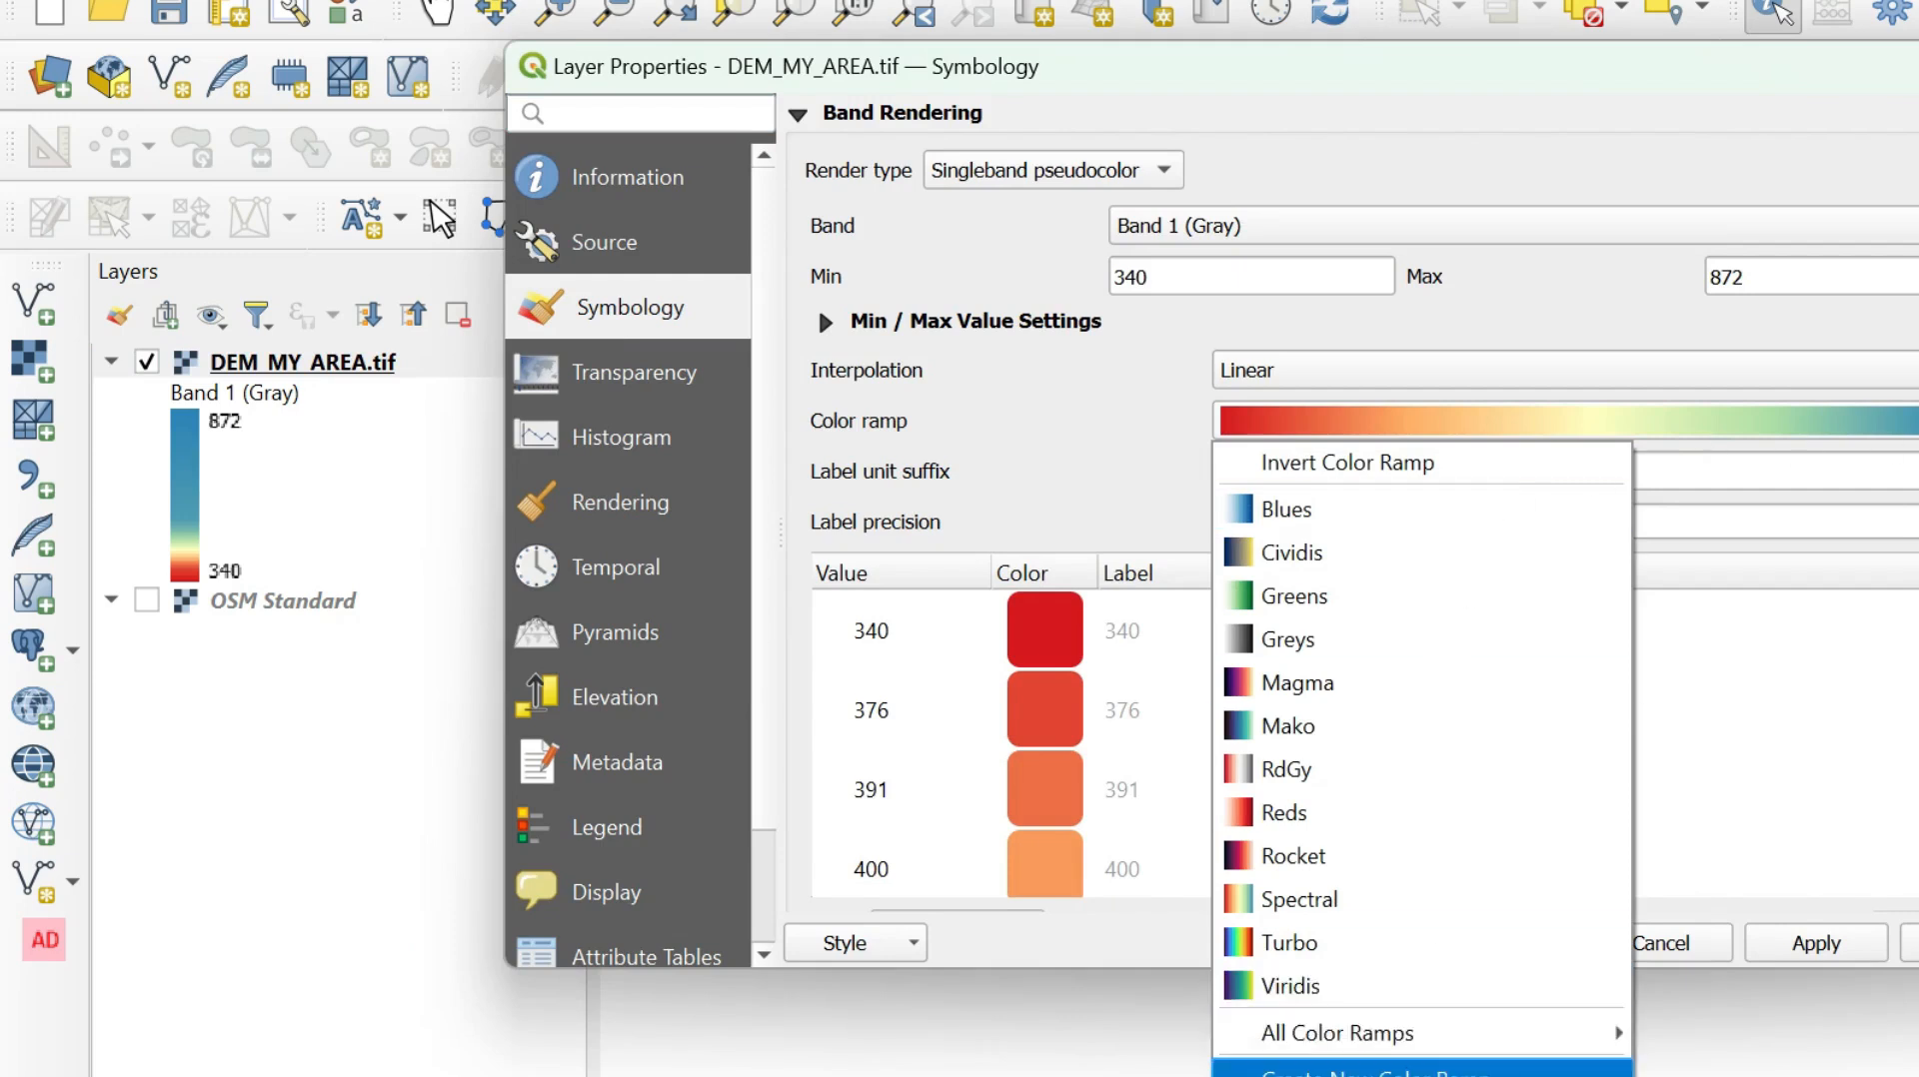
click(1374, 1072)
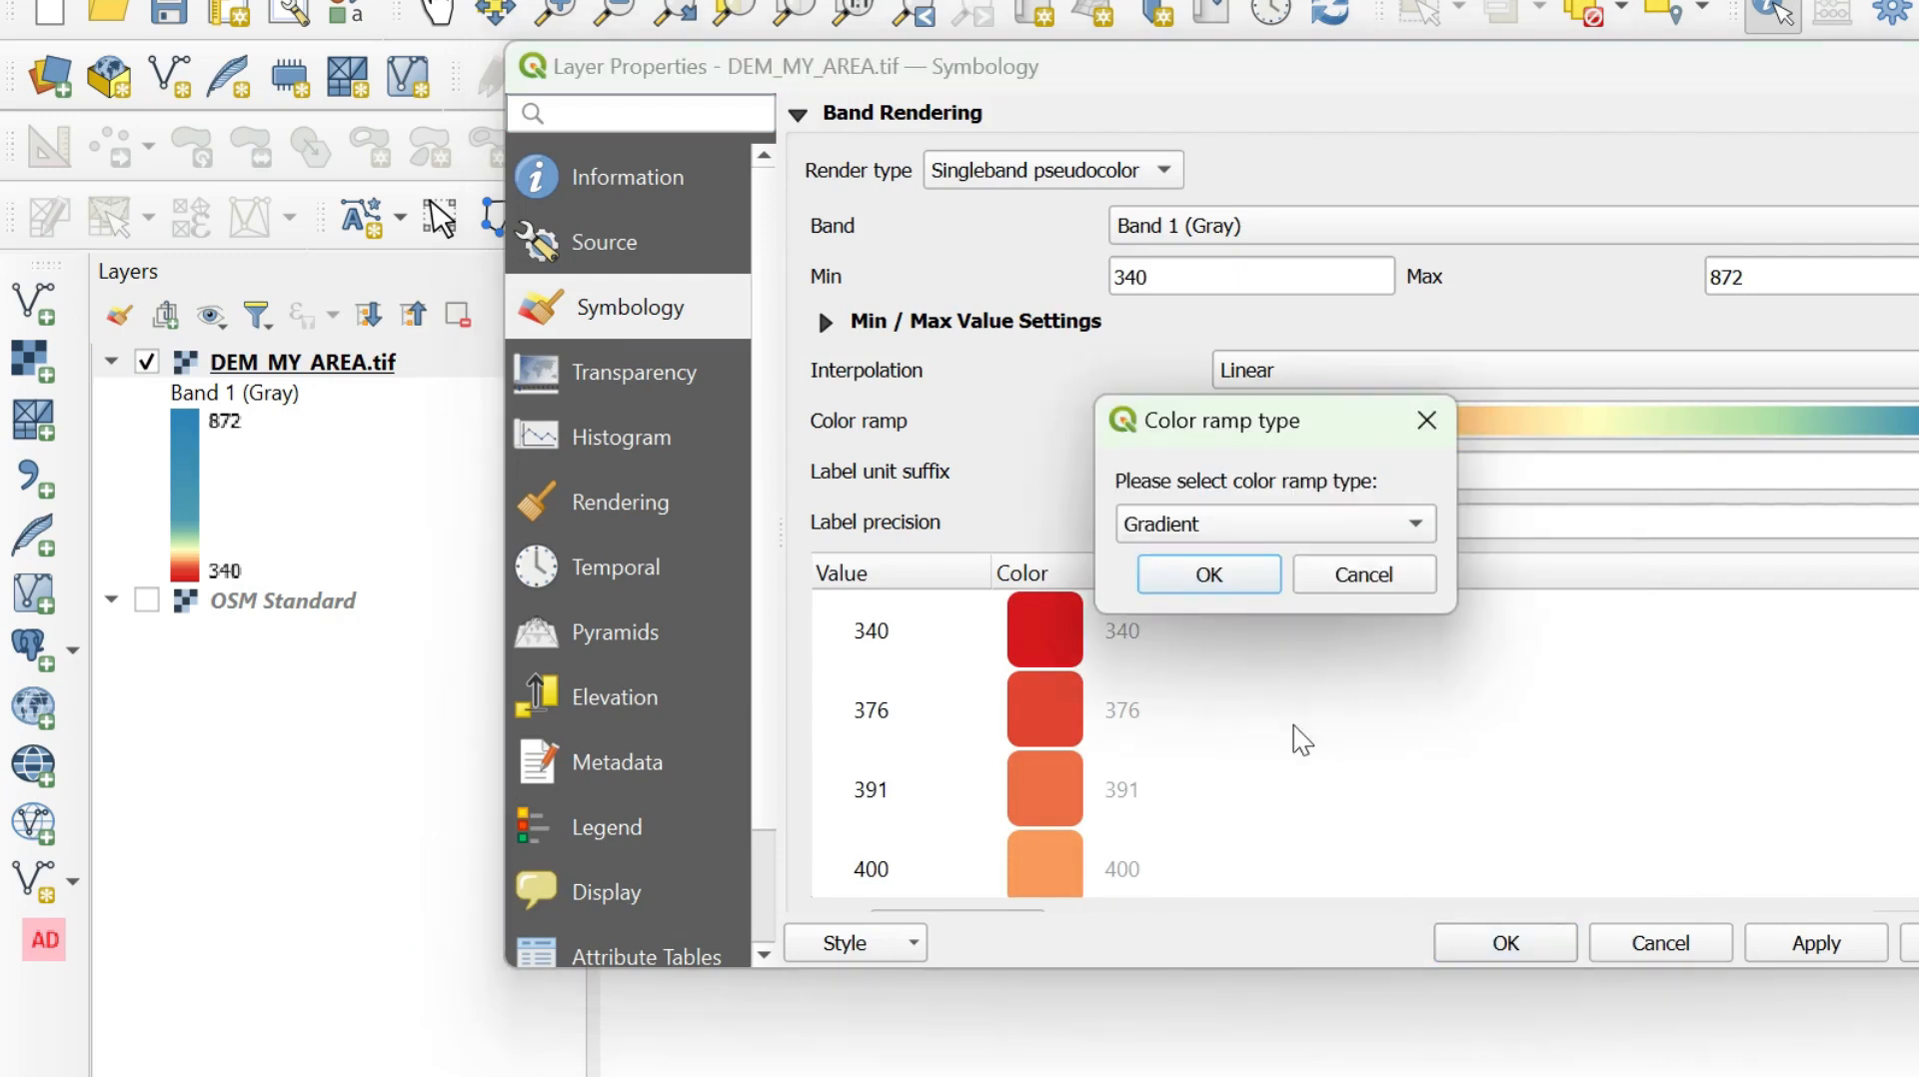
click(1389, 524)
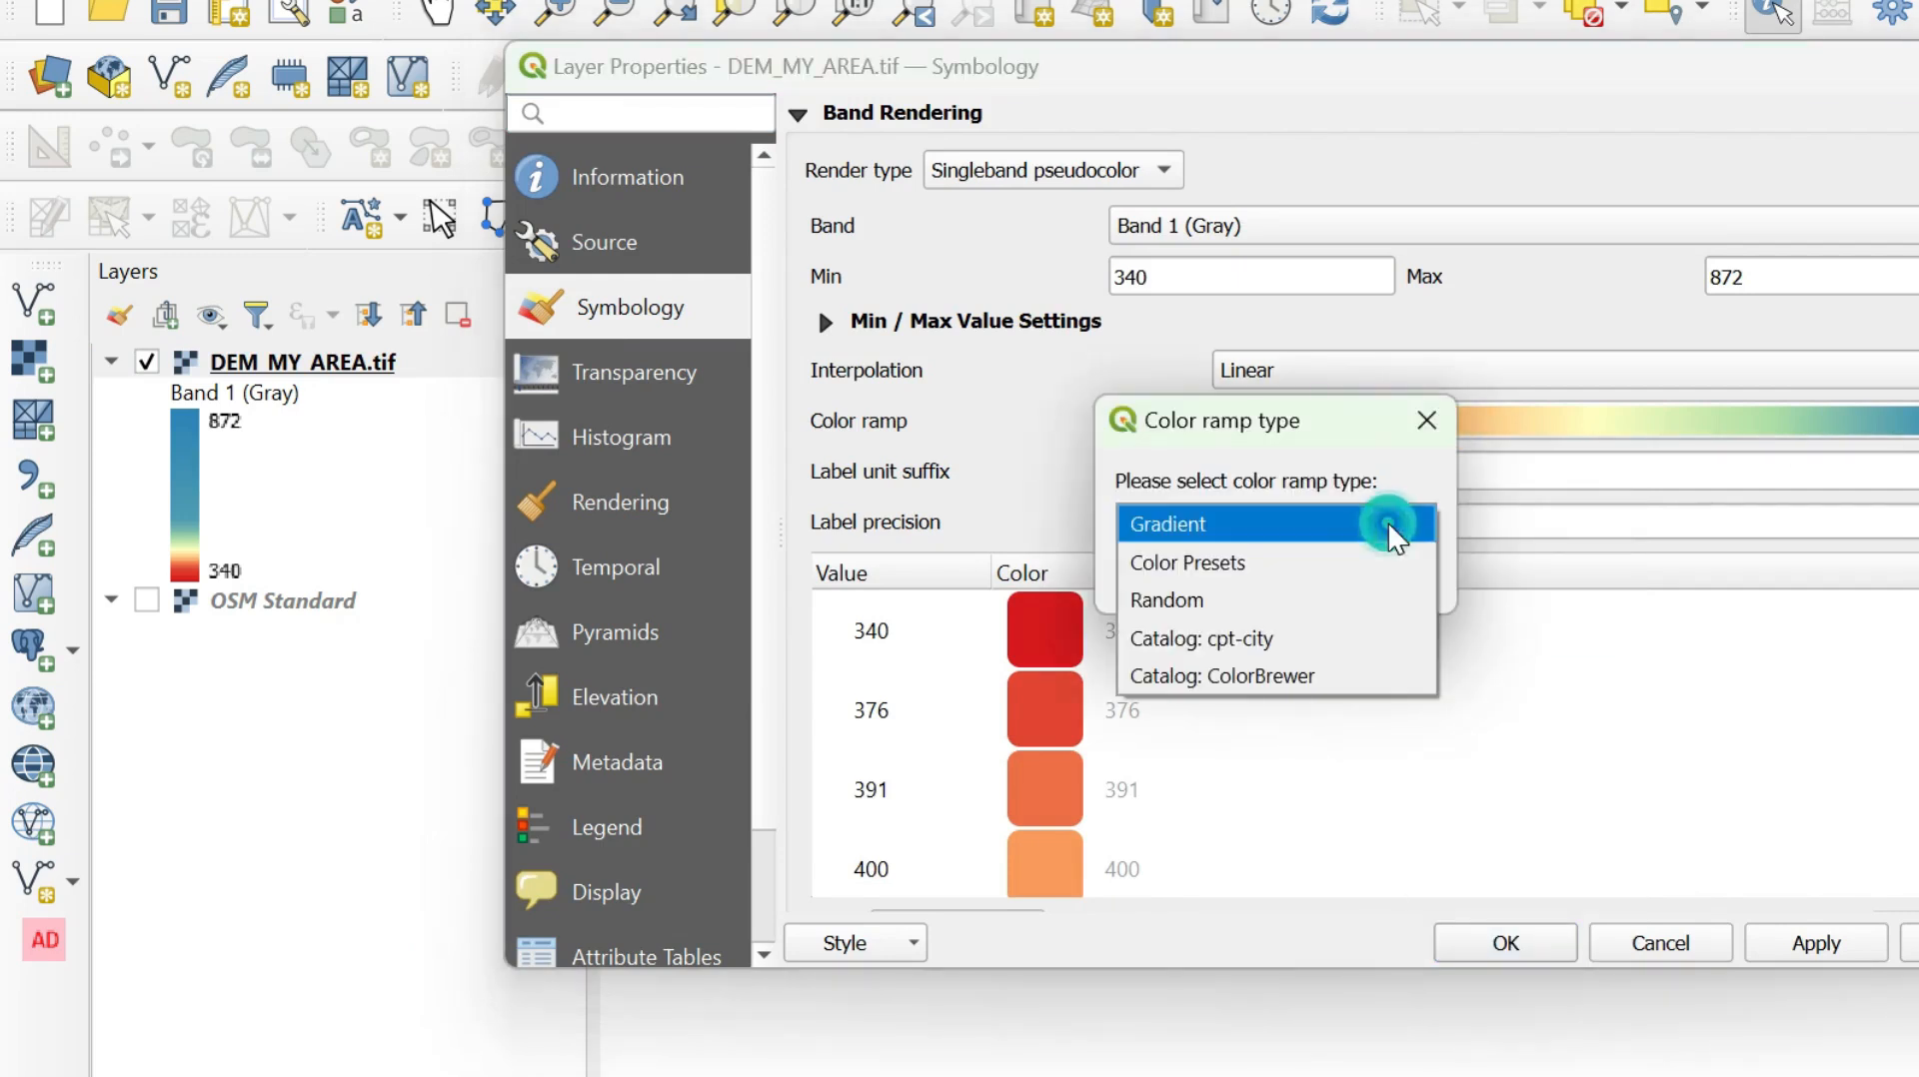
click(1231, 640)
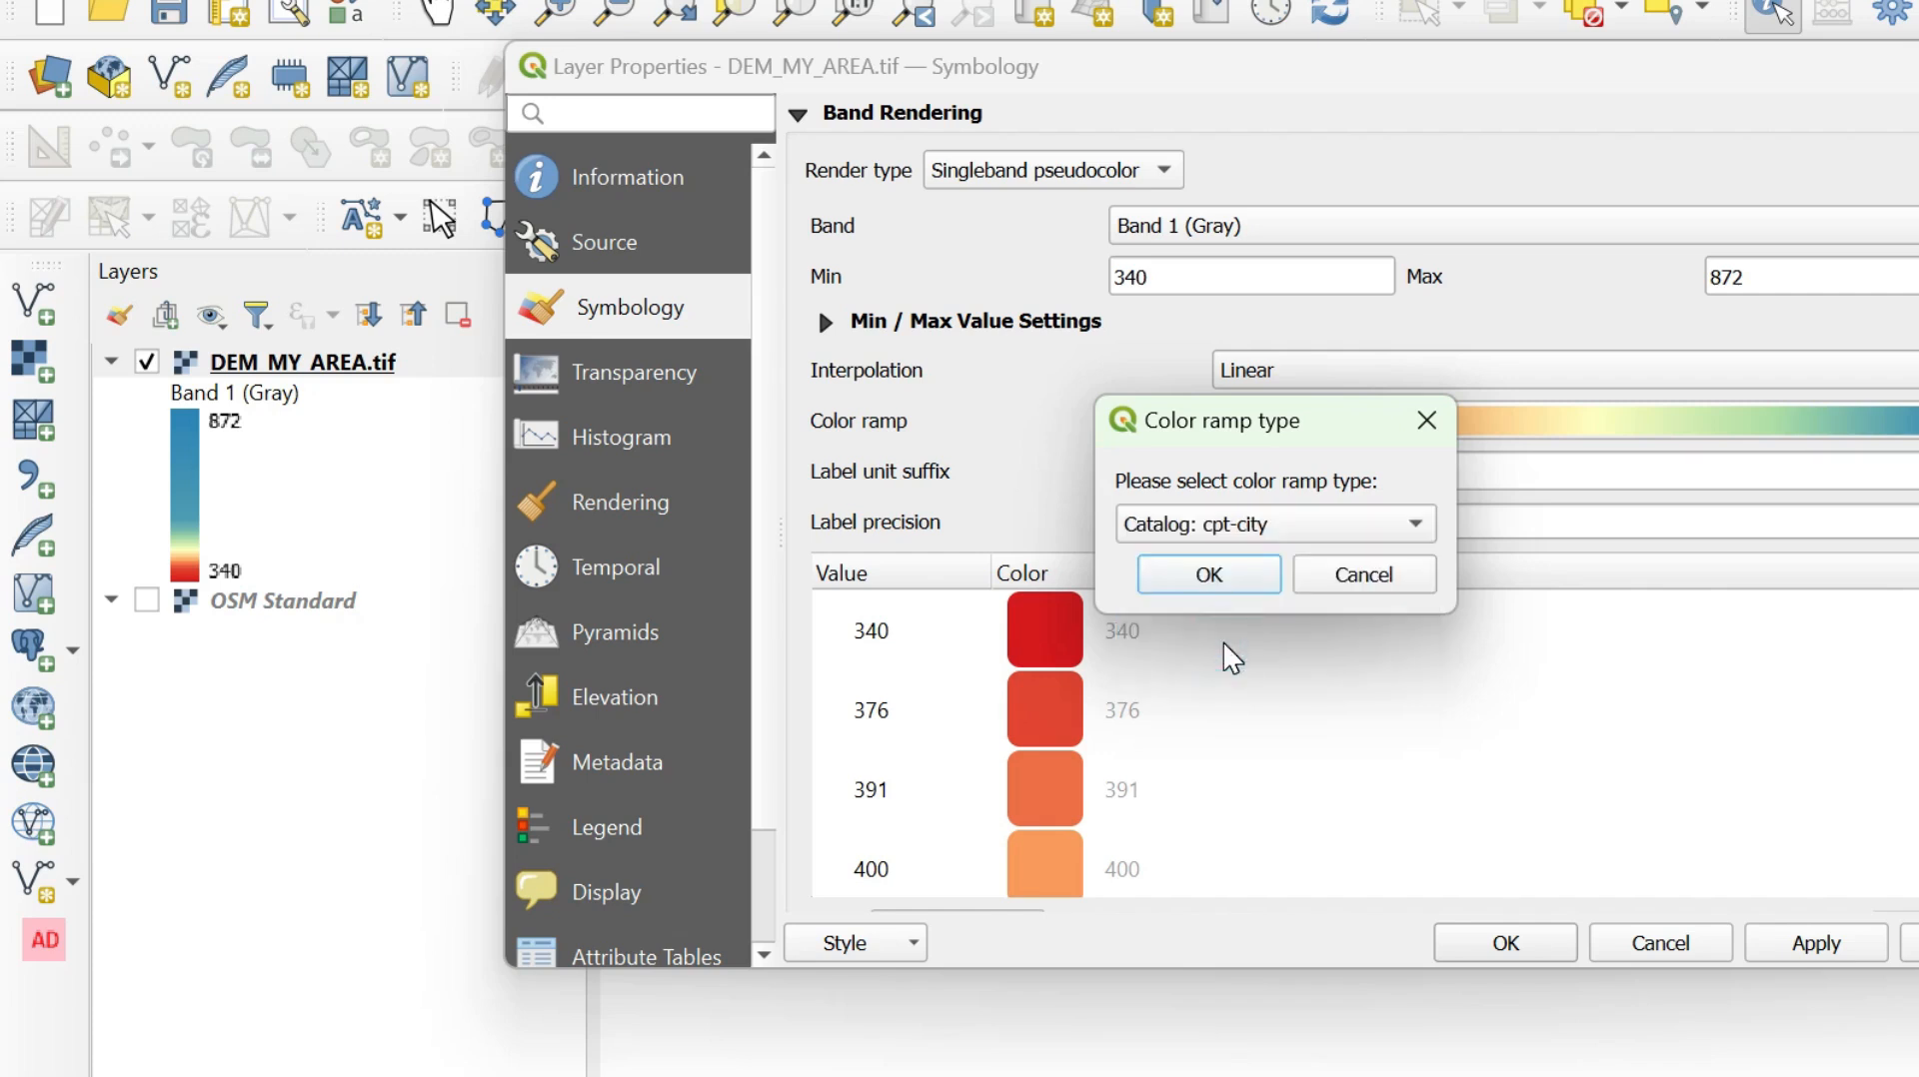
click(1262, 575)
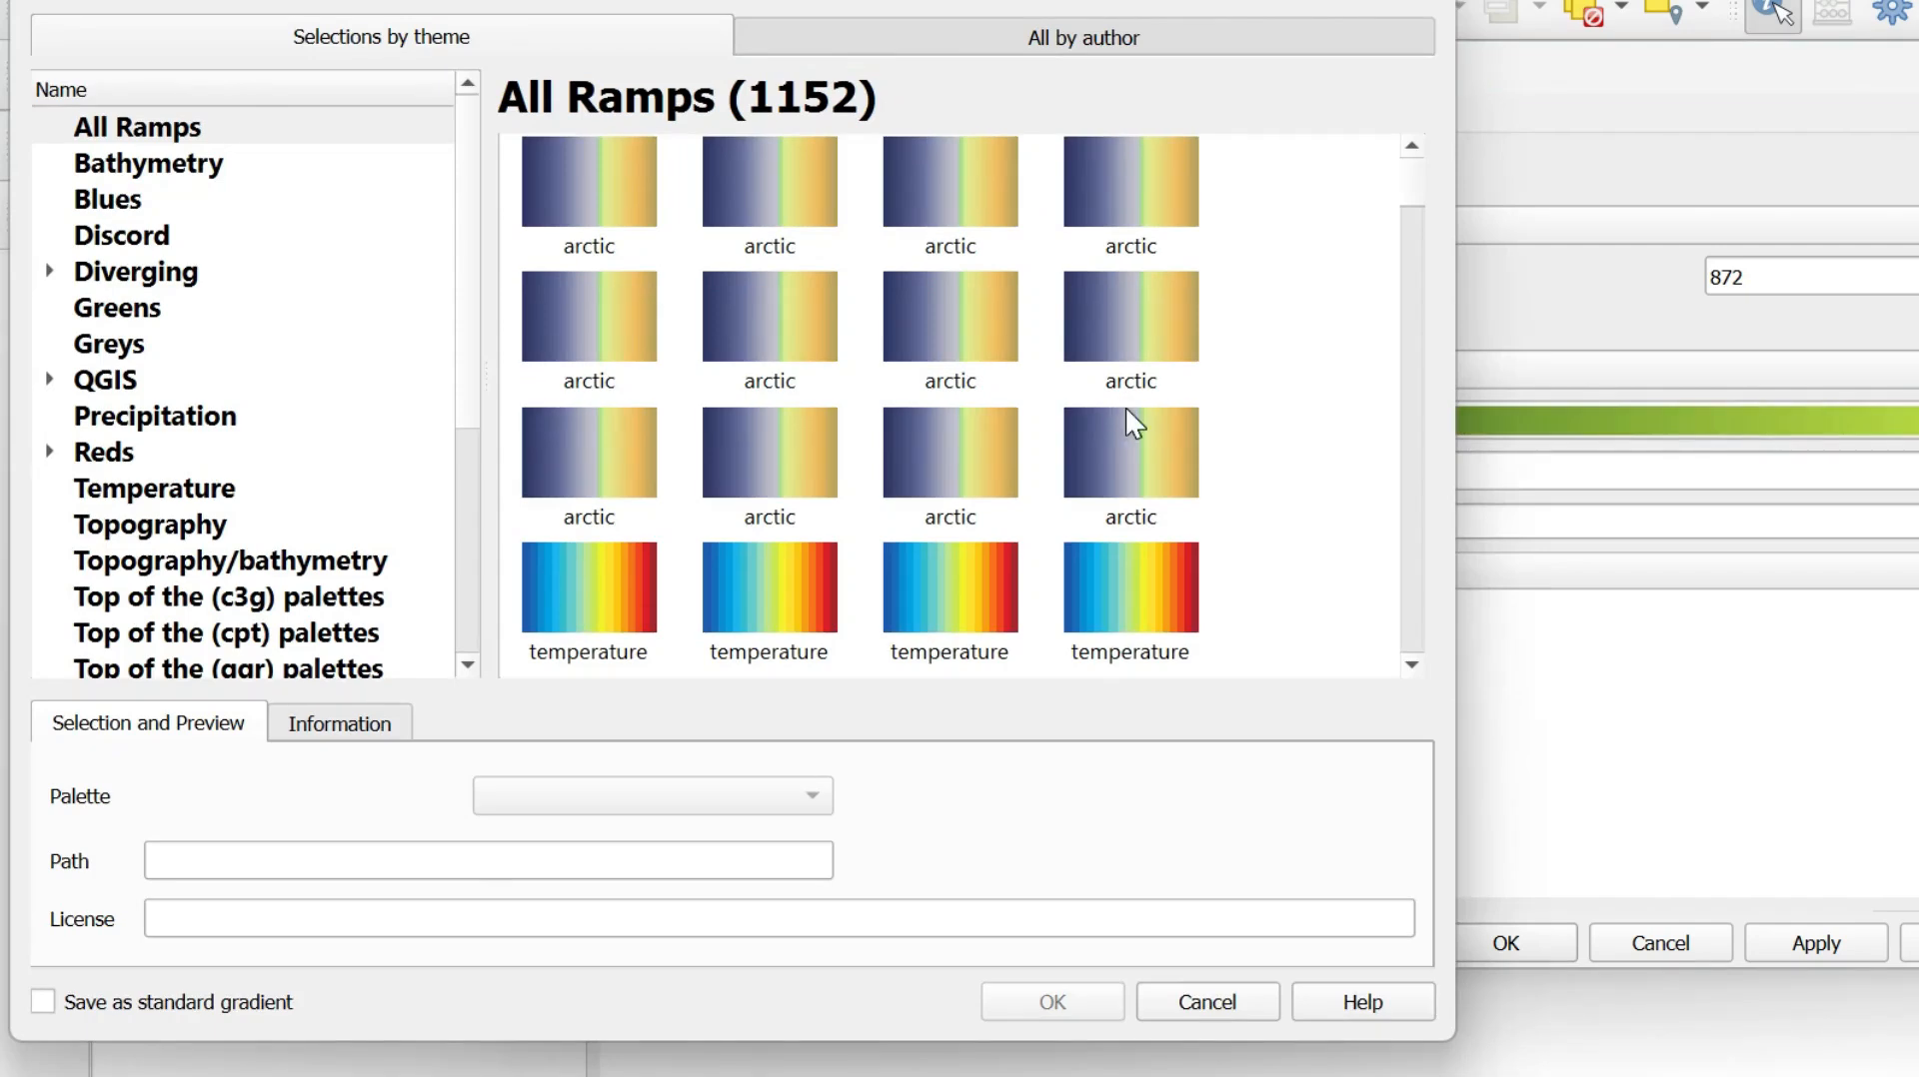
click(112, 524)
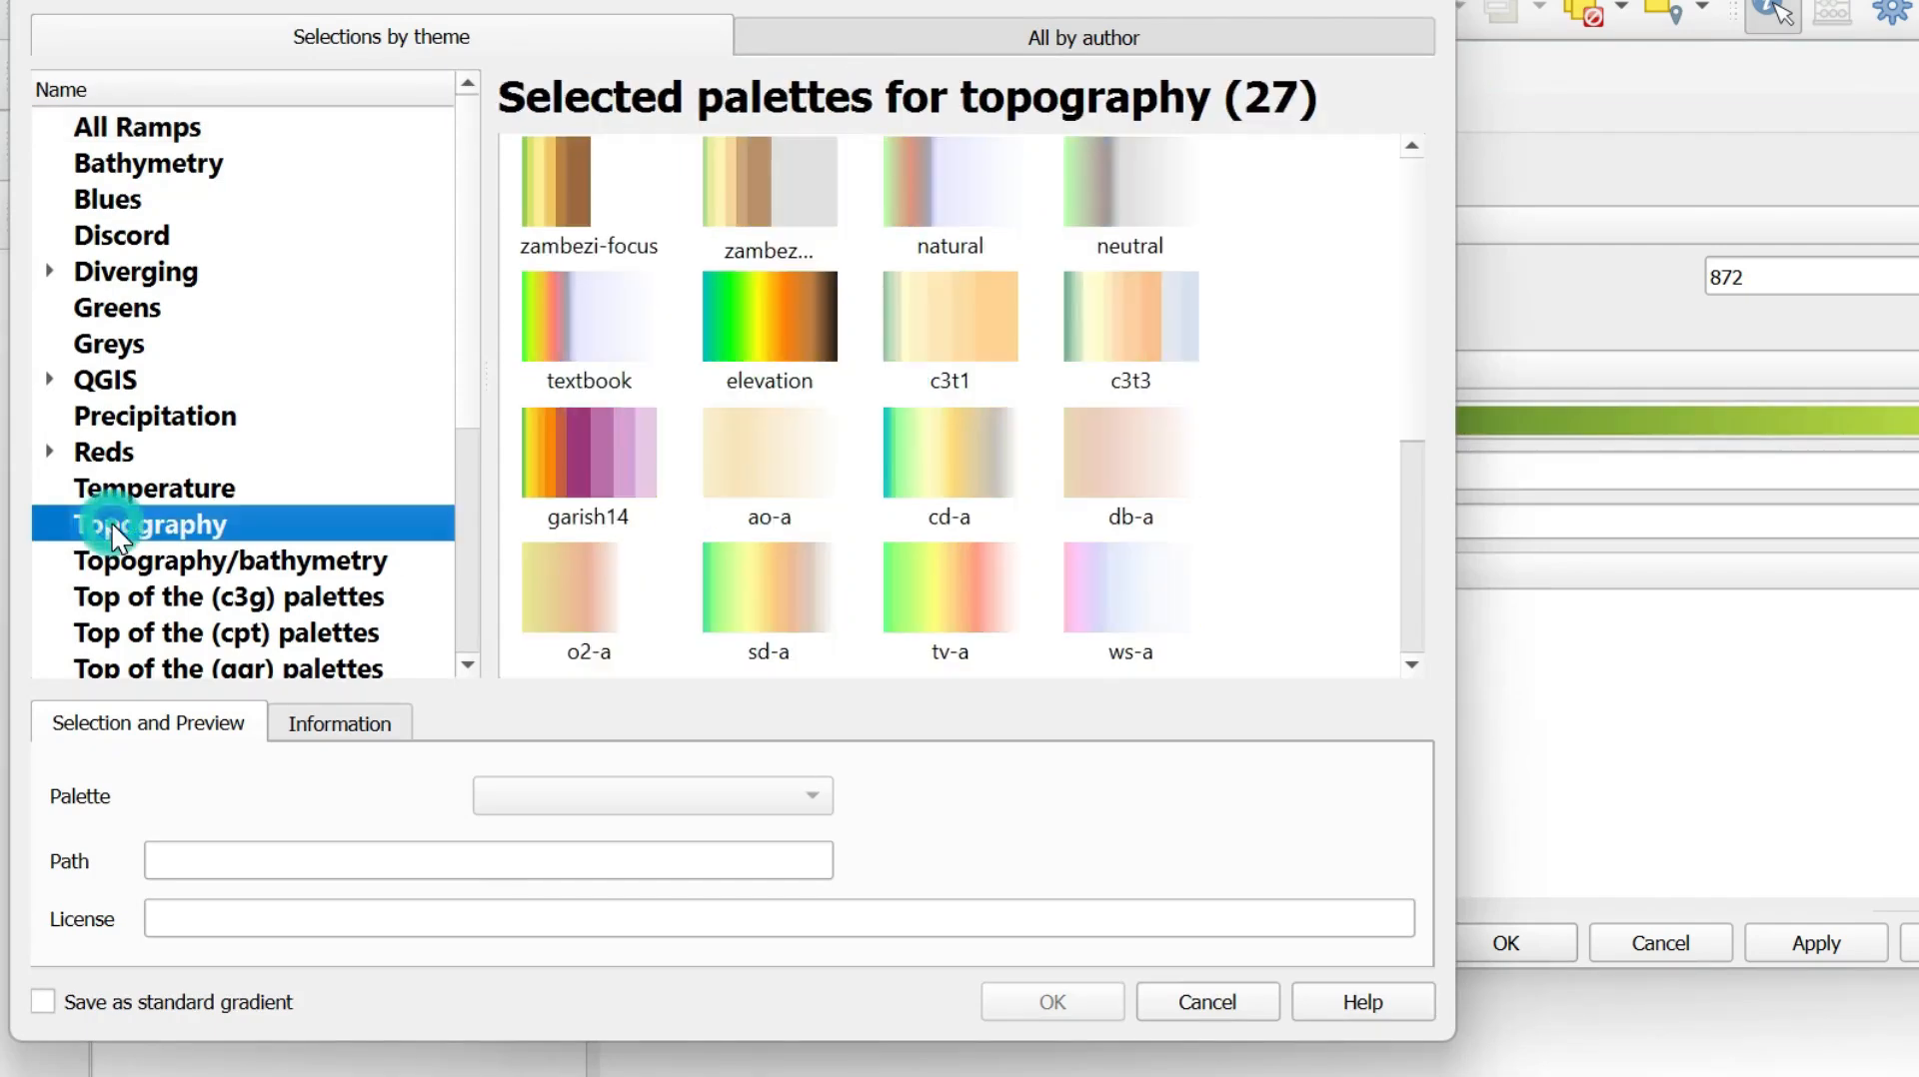
click(796, 318)
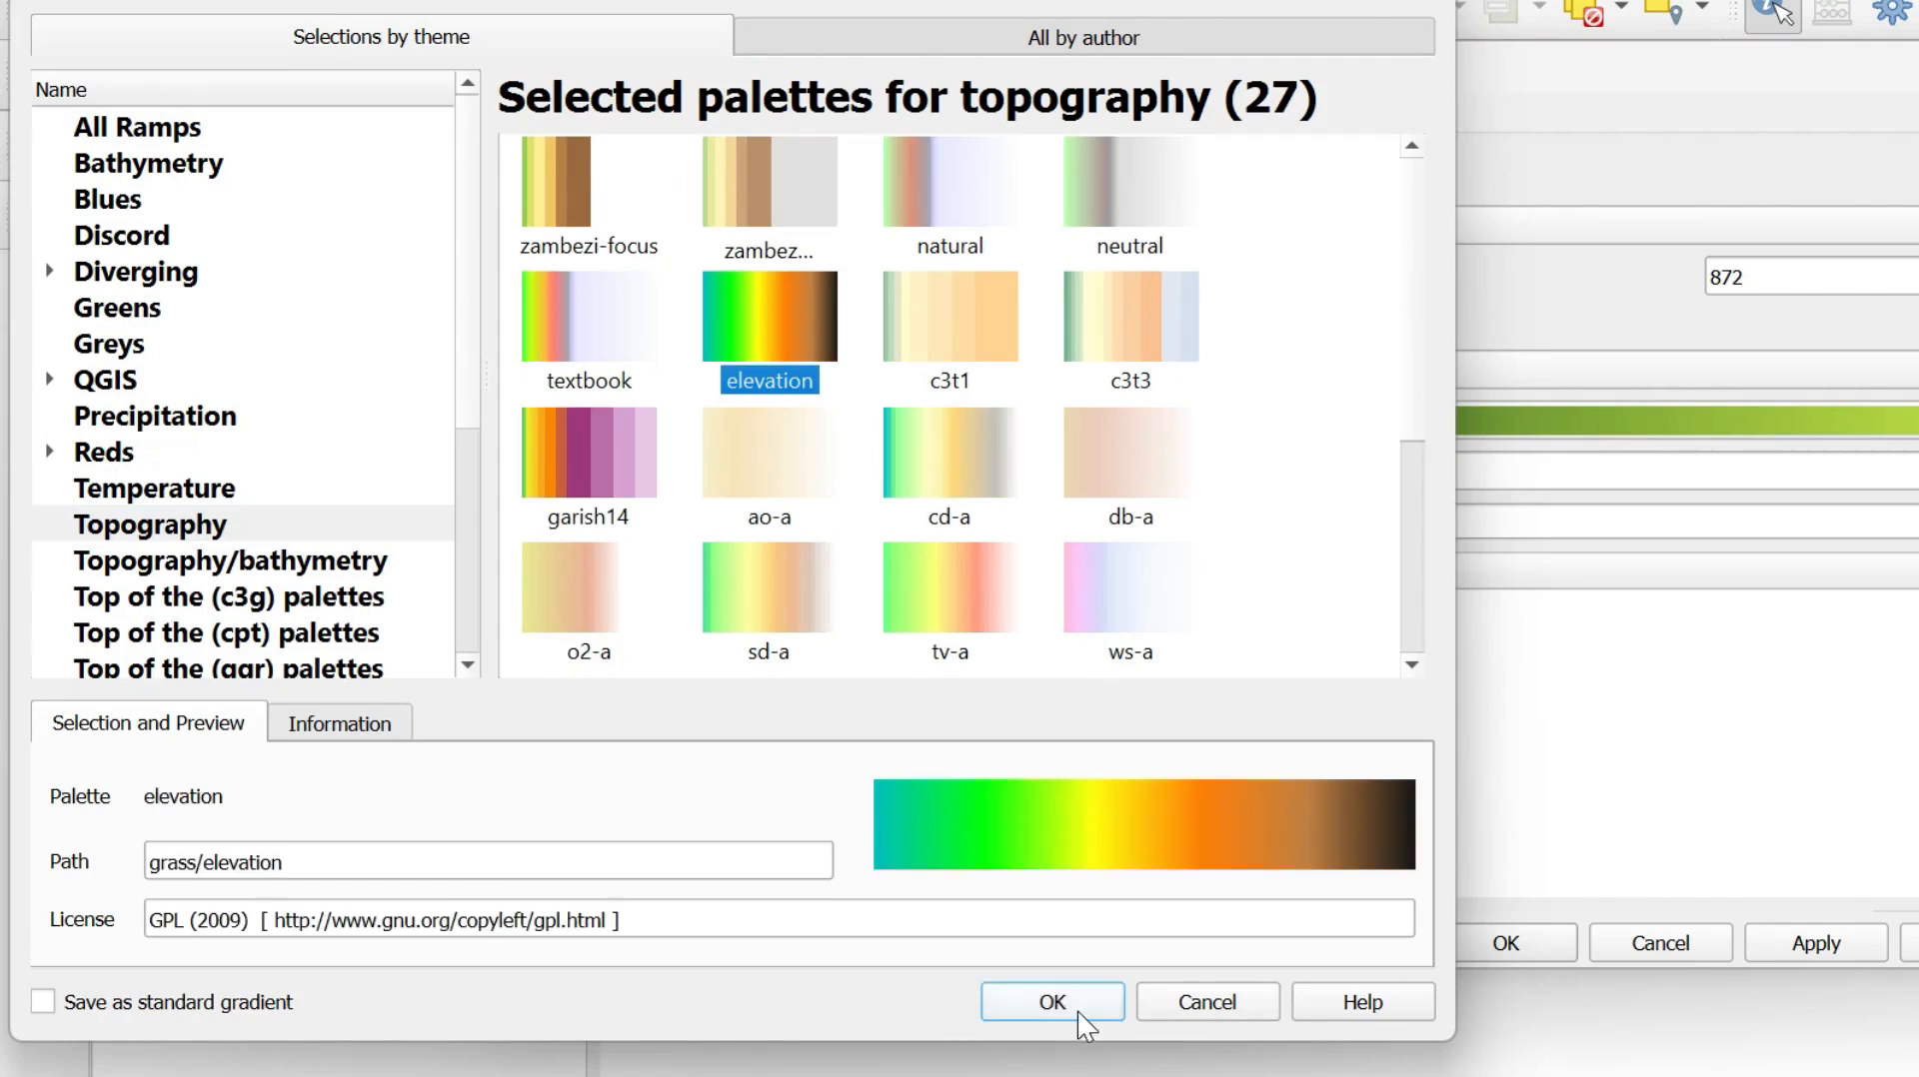
click(1075, 1005)
- Reclassify the DEM's classes with the elevation color ramp, apply the symbology and close the layer properties
scroll(1340, 765, down, 1)
scroll(1099, 622, down, 5)
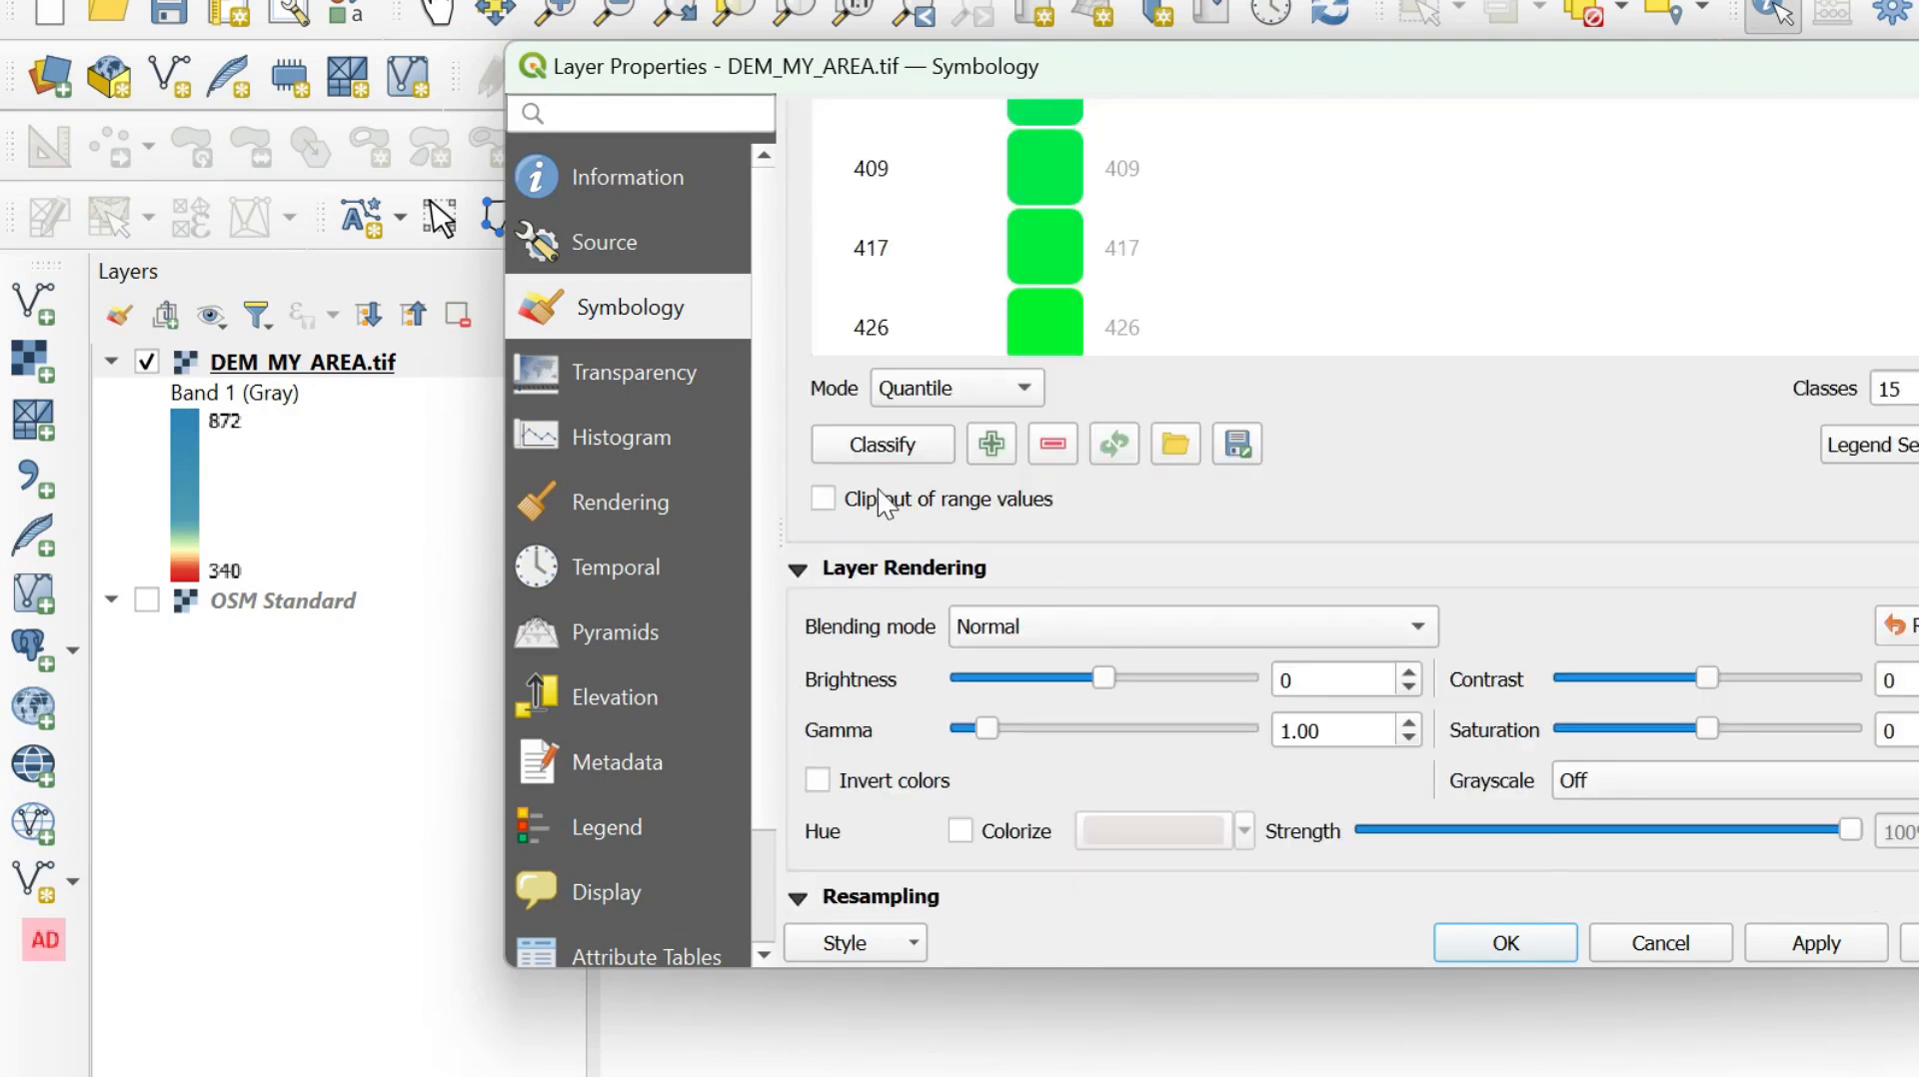
click(886, 447)
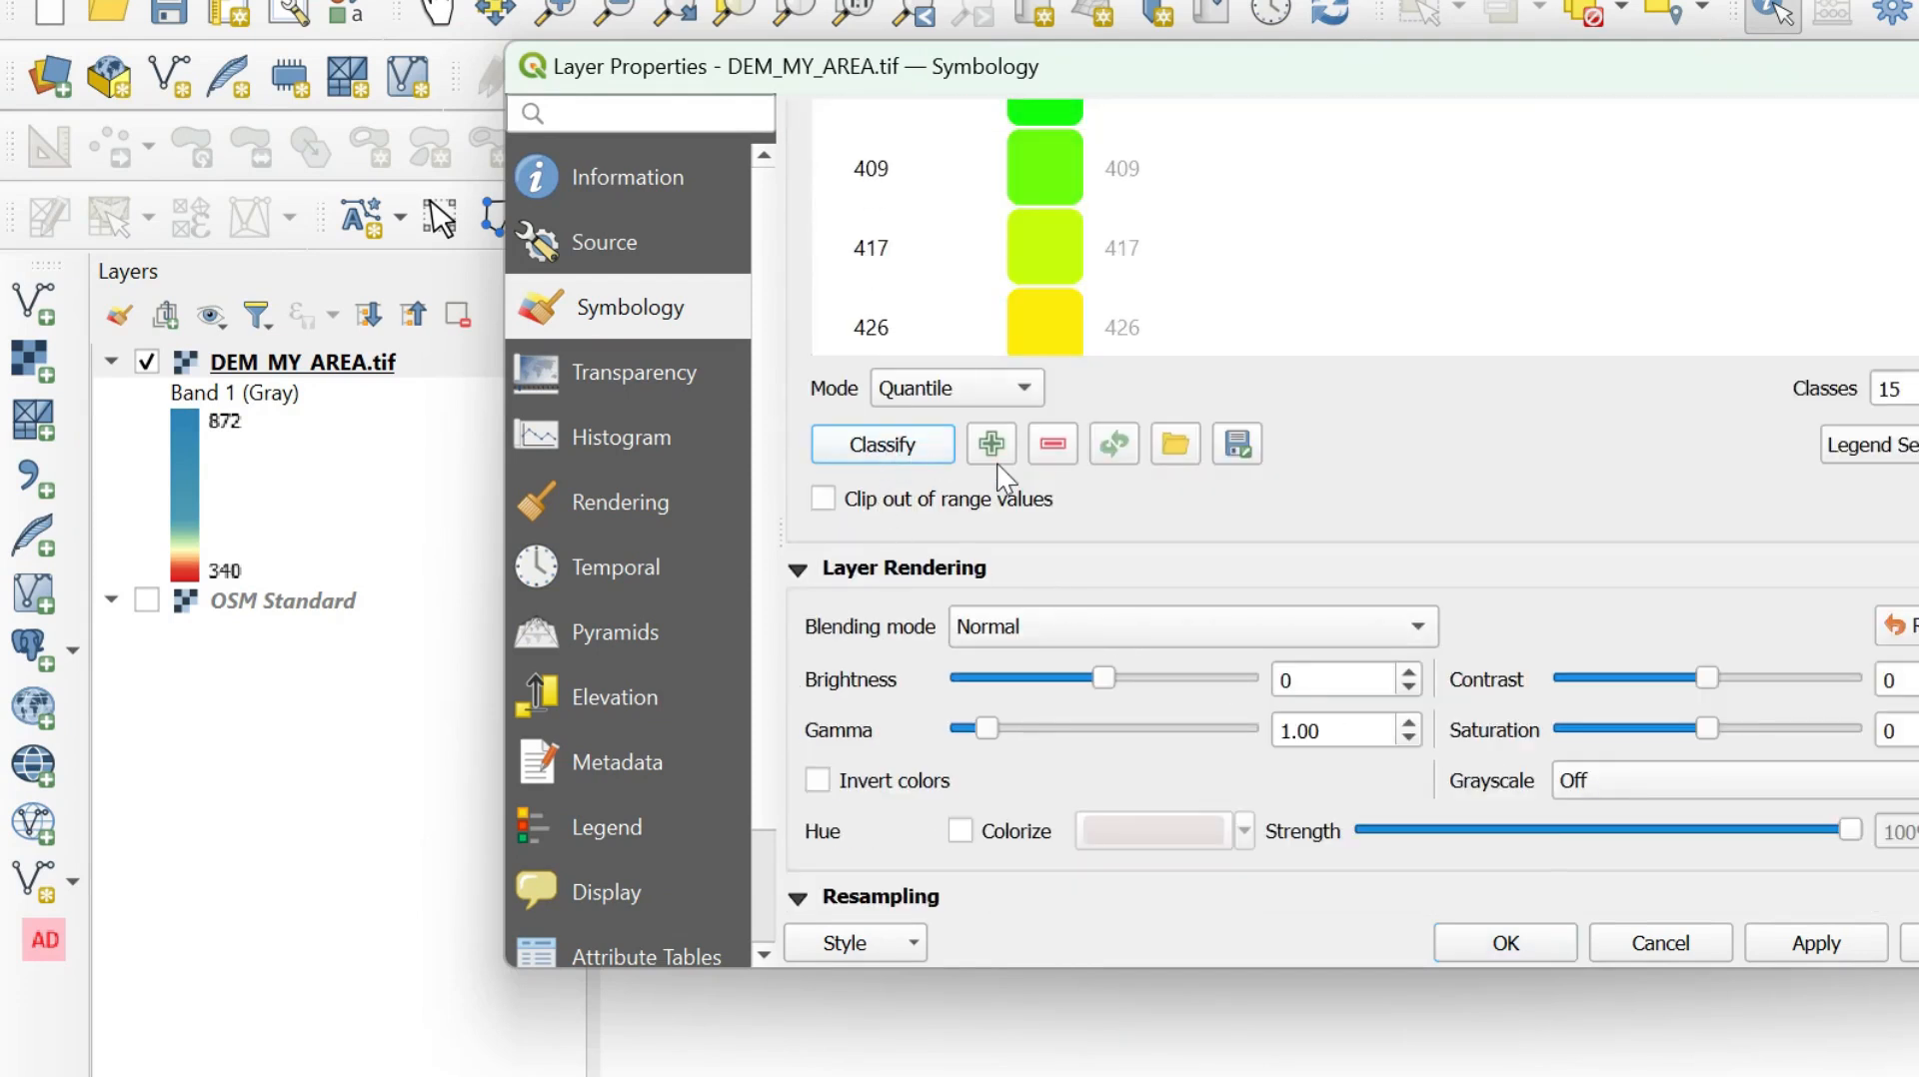
click(1834, 950)
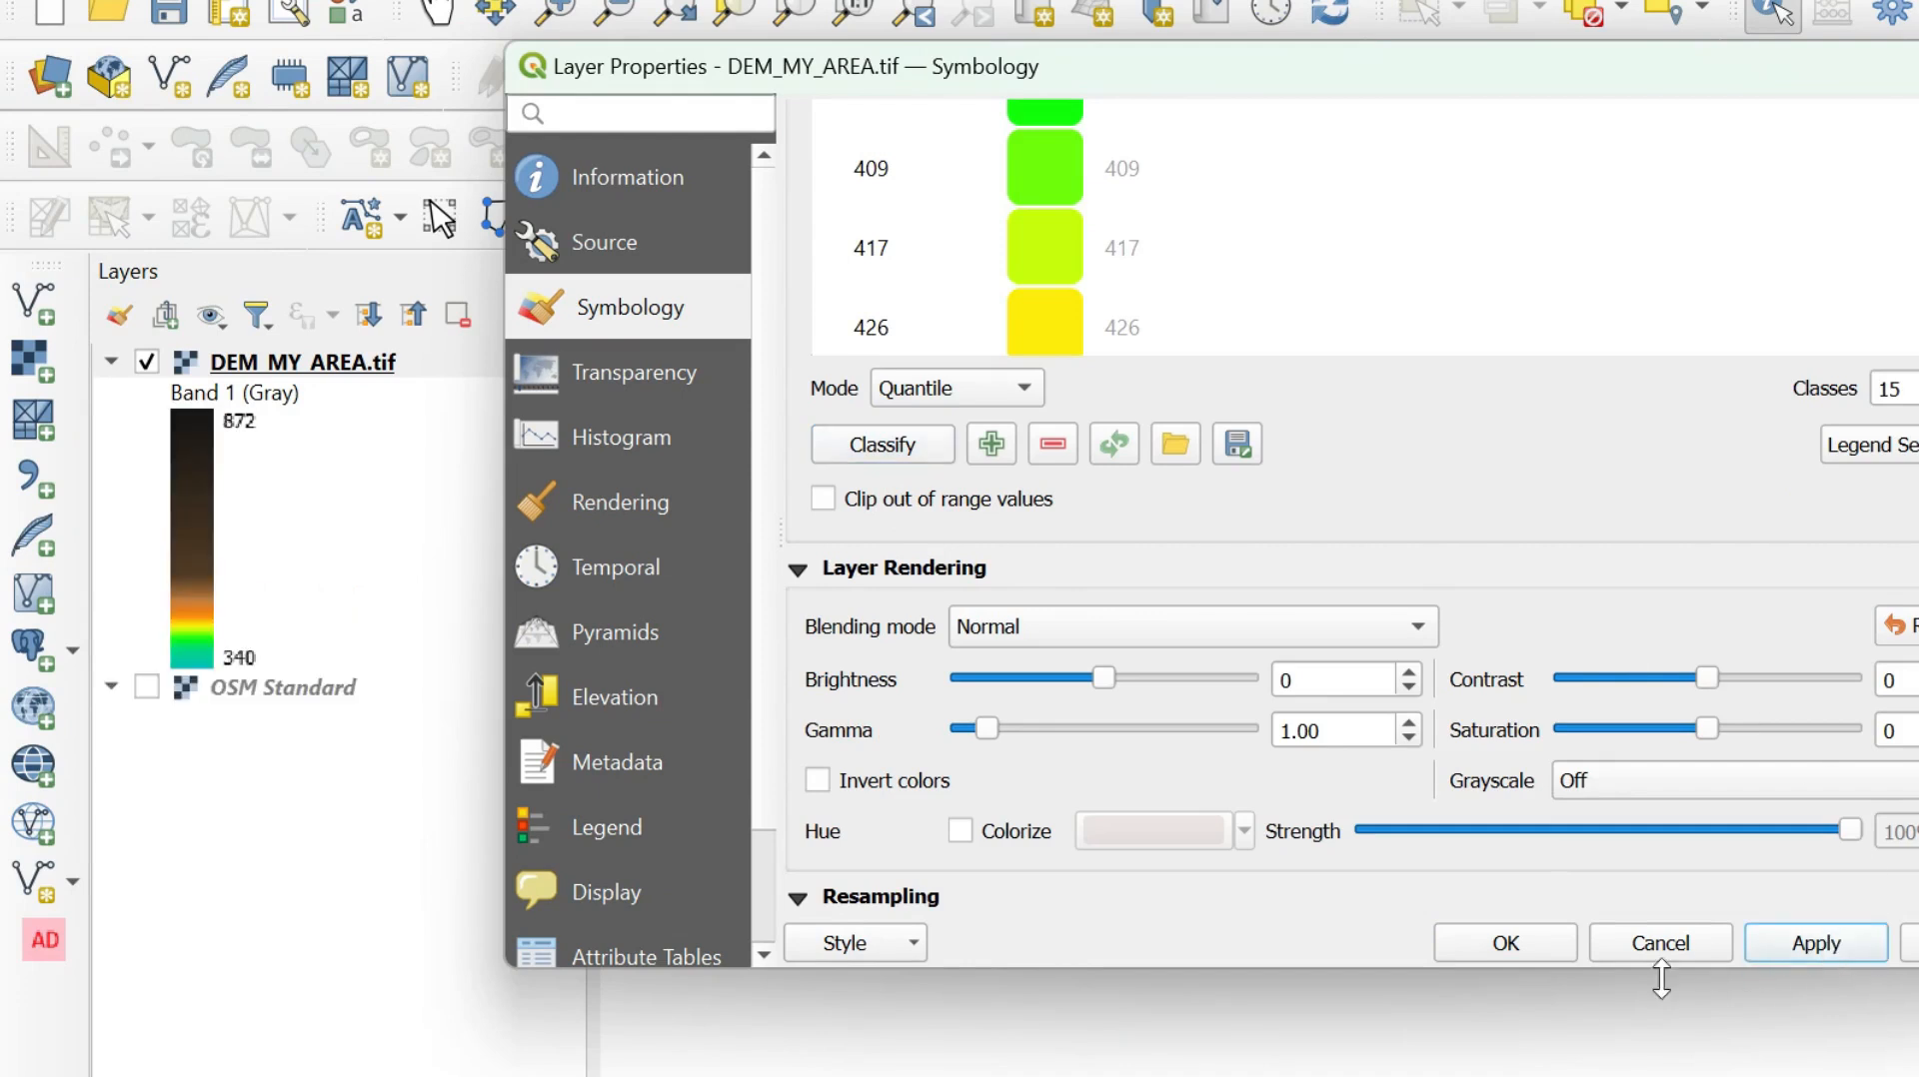
click(1508, 944)
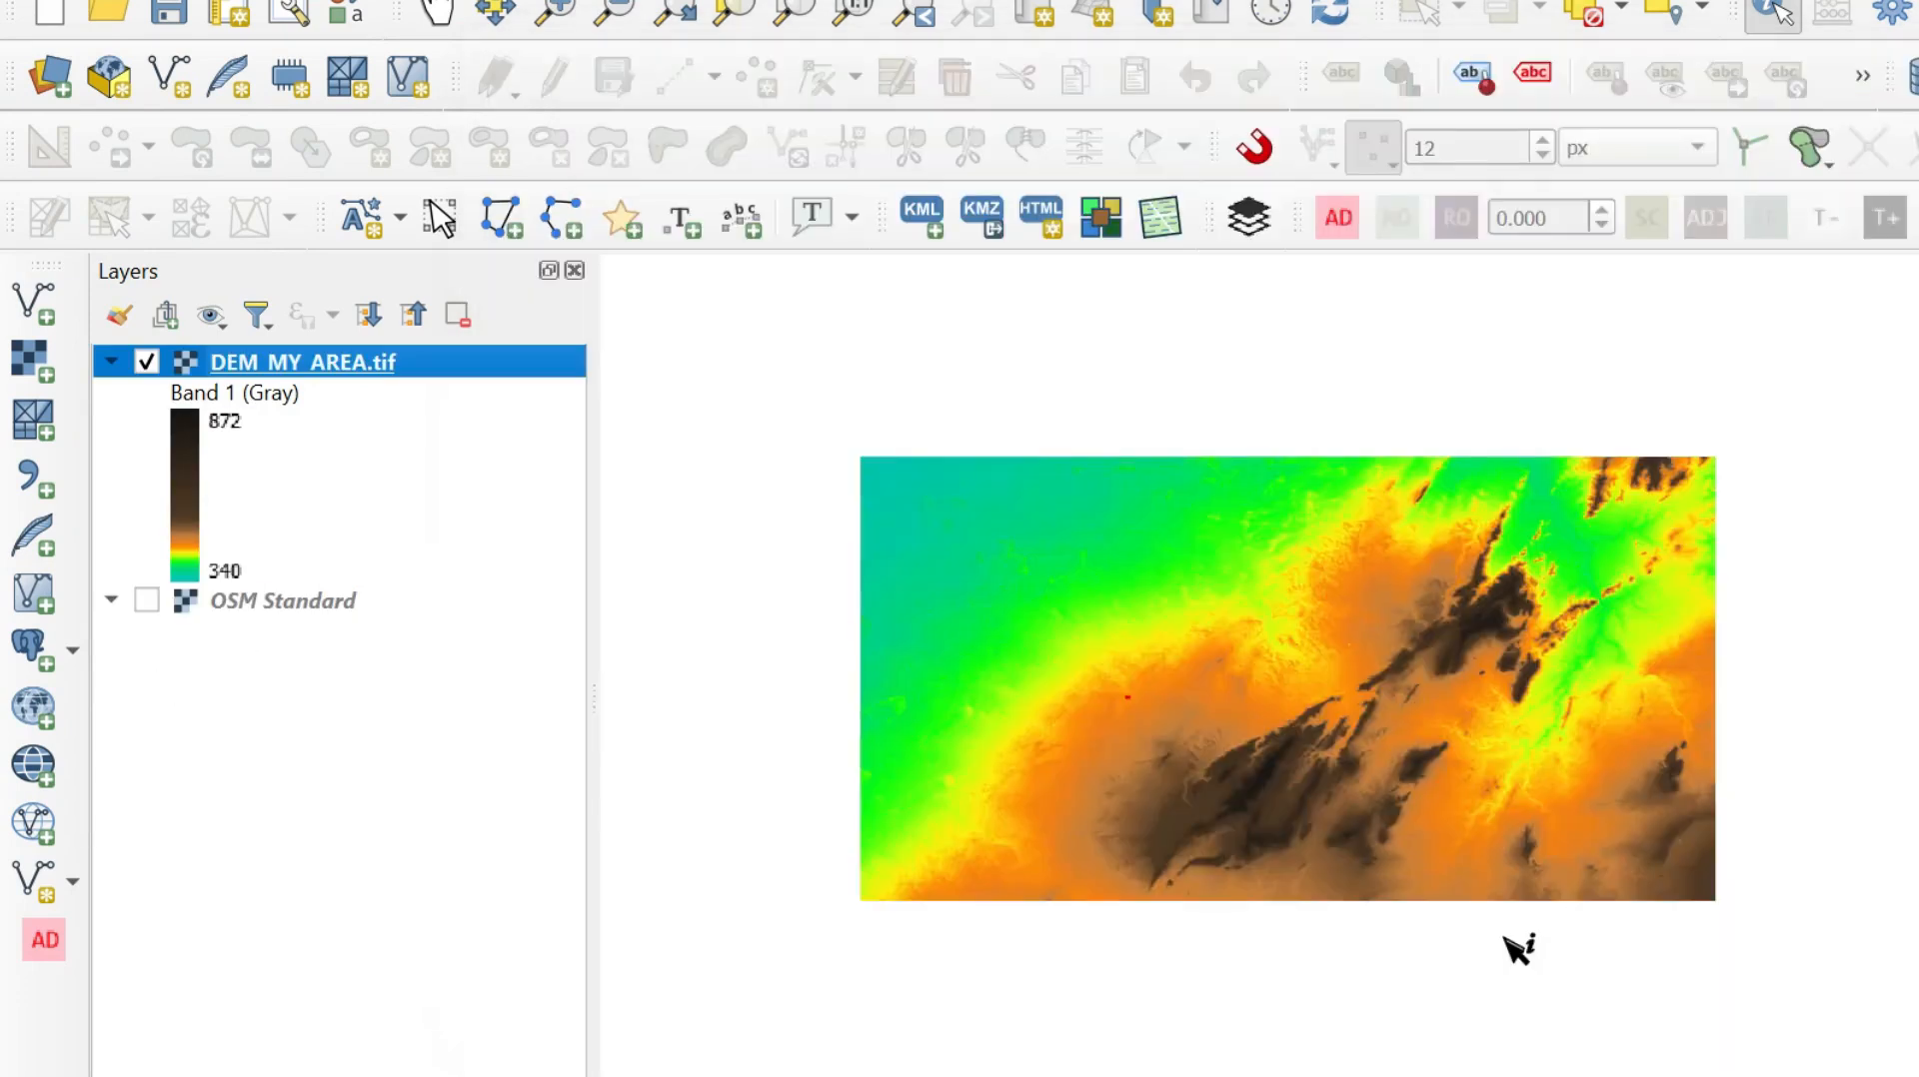
scroll(1301, 753, up, 1)
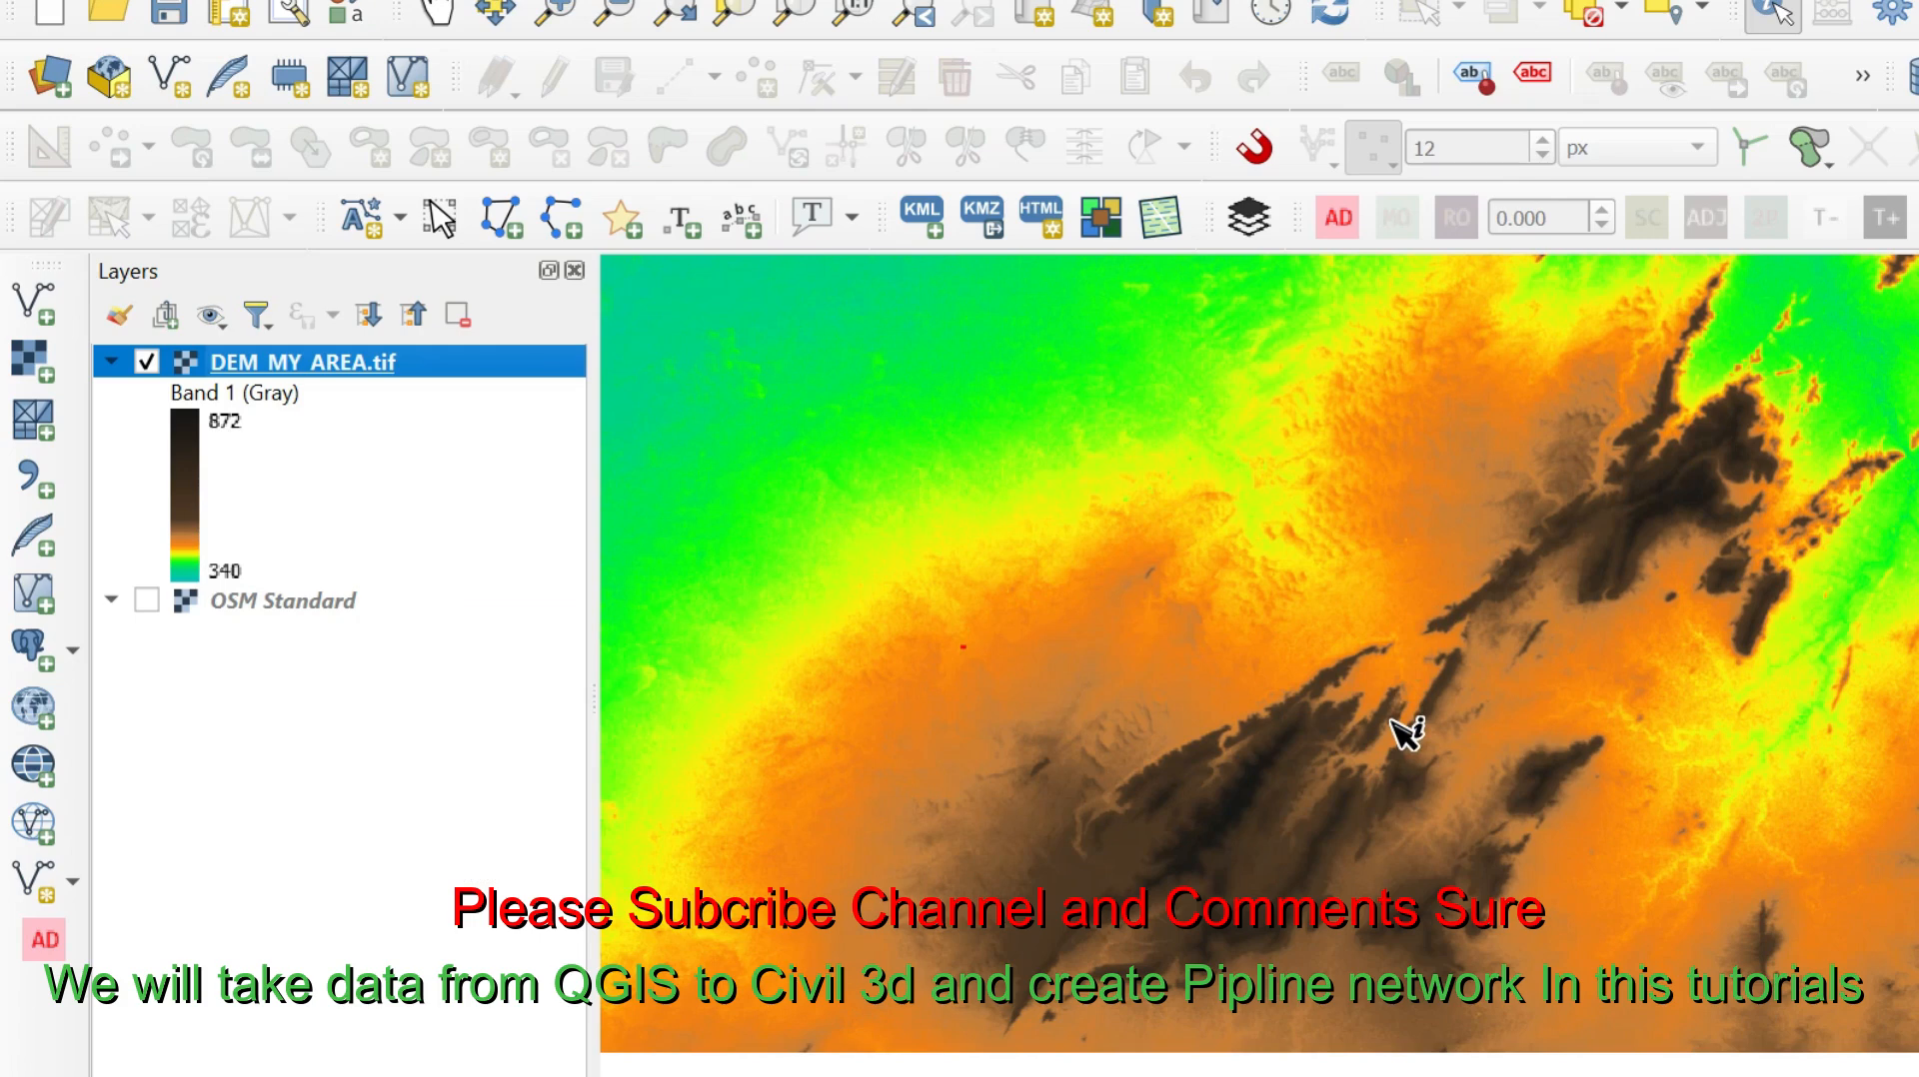
scroll(1379, 810, down, 2)
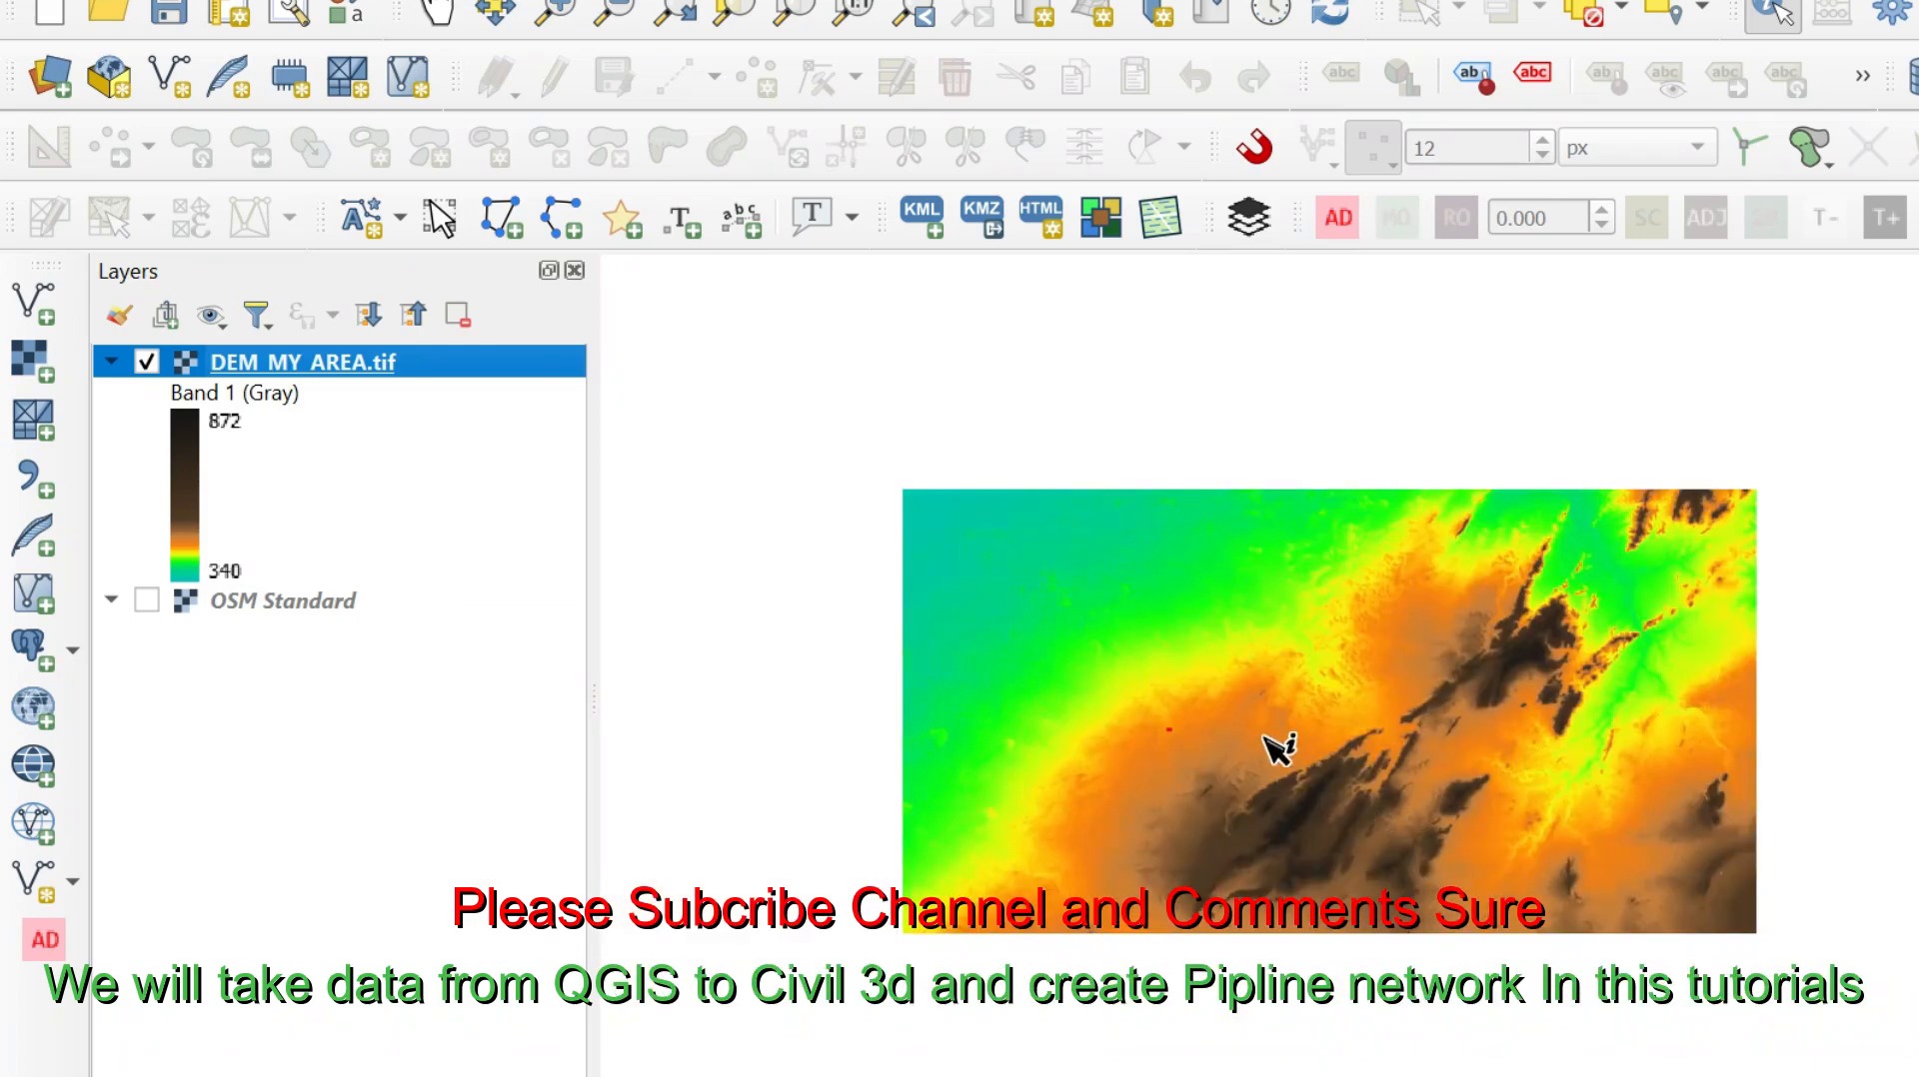